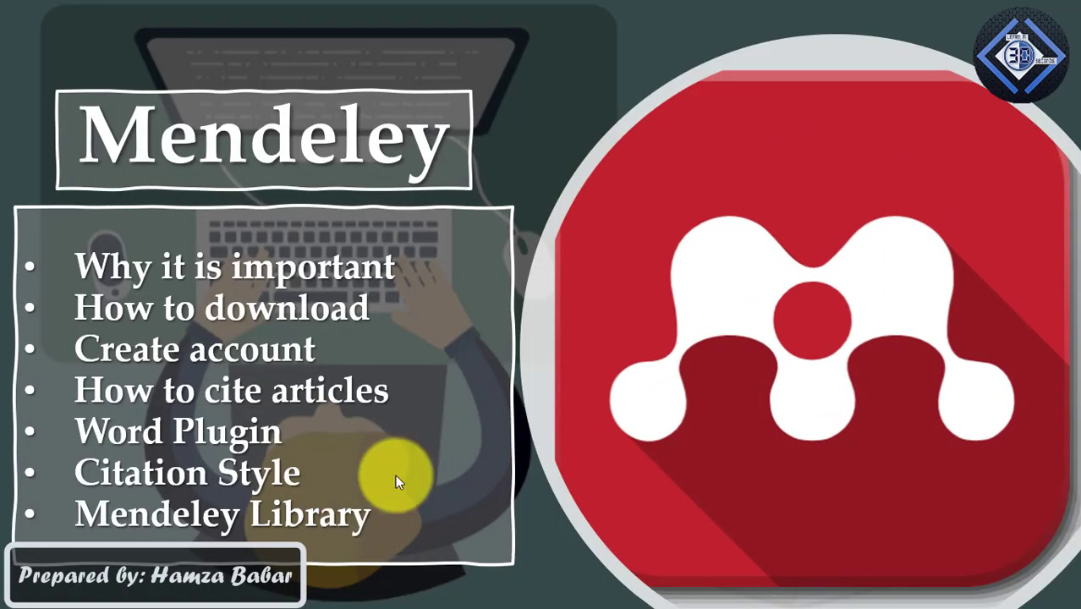
- Leave the PowerPoint Mendeley slide and bring up the hybrid nanofluids review PDF in Acrobat Reader
click(474, 375)
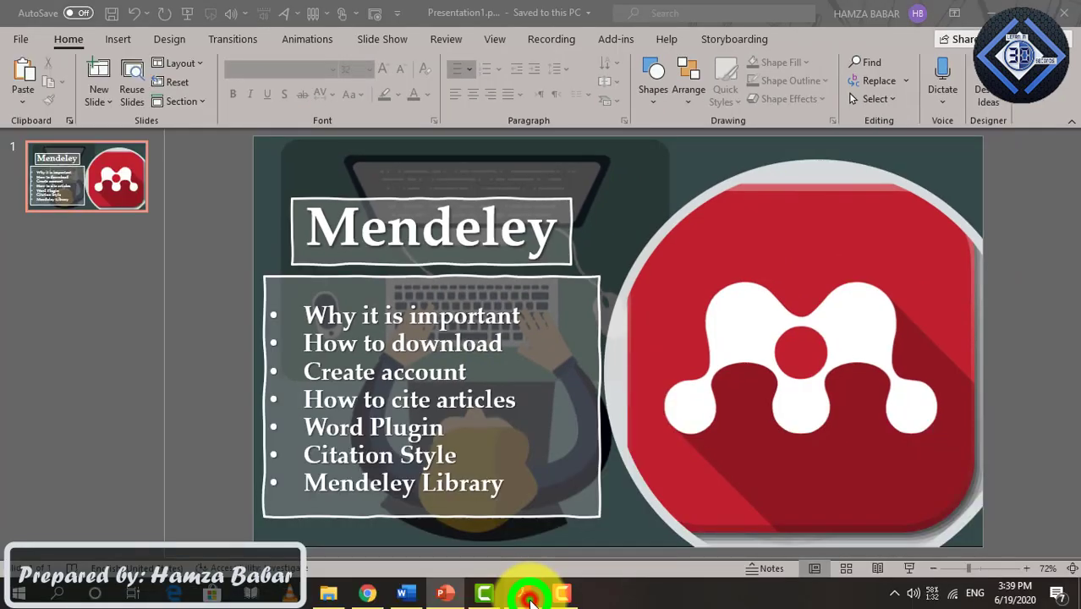
click(528, 595)
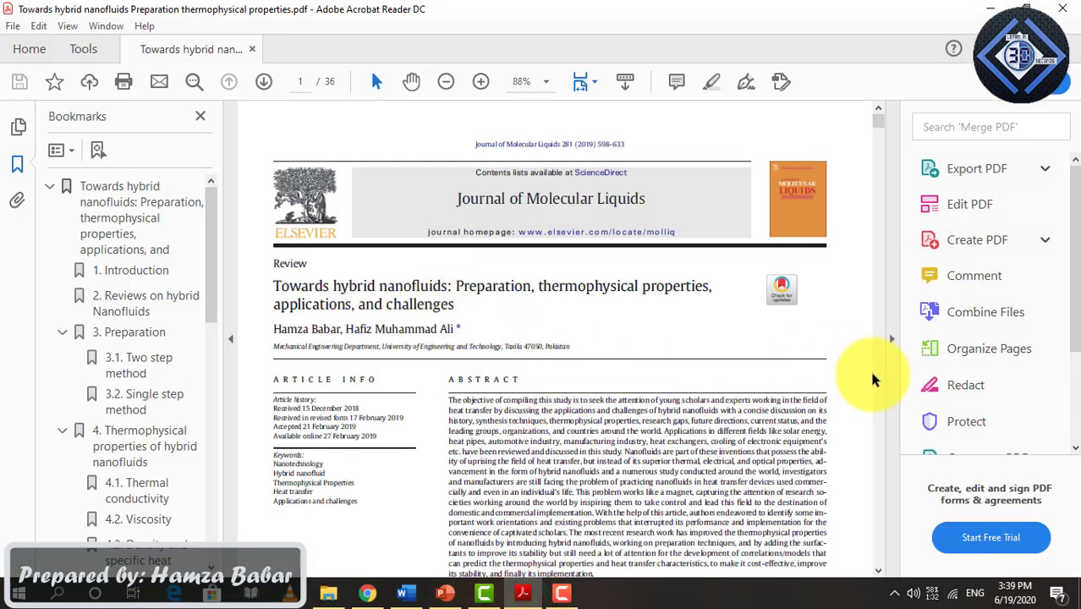
- Collapse Acrobat's side pane and place Word's insertion point right after 'fluid'
click(894, 386)
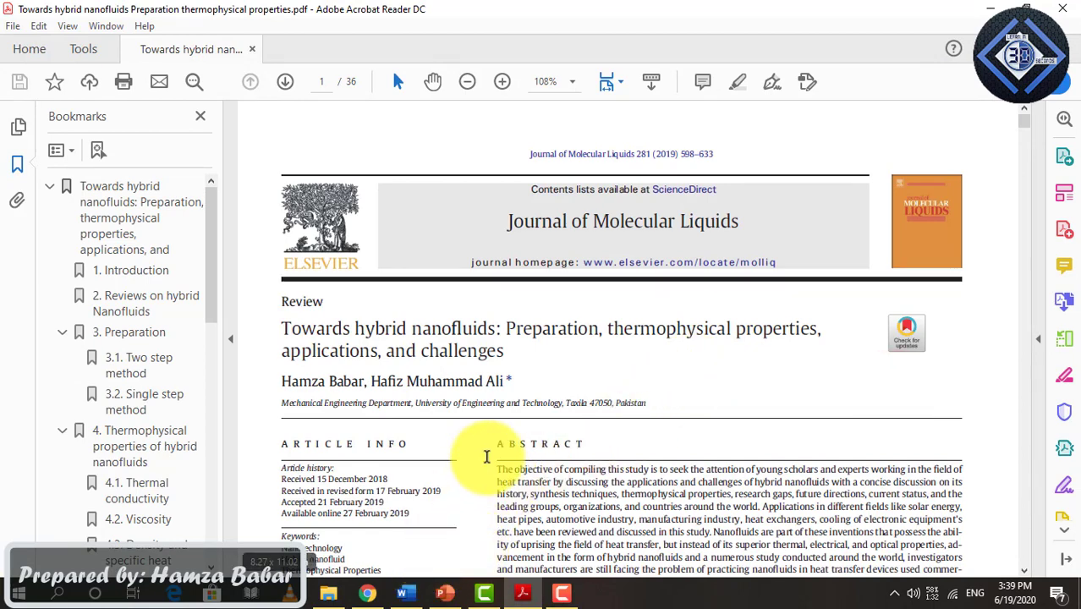
click(405, 592)
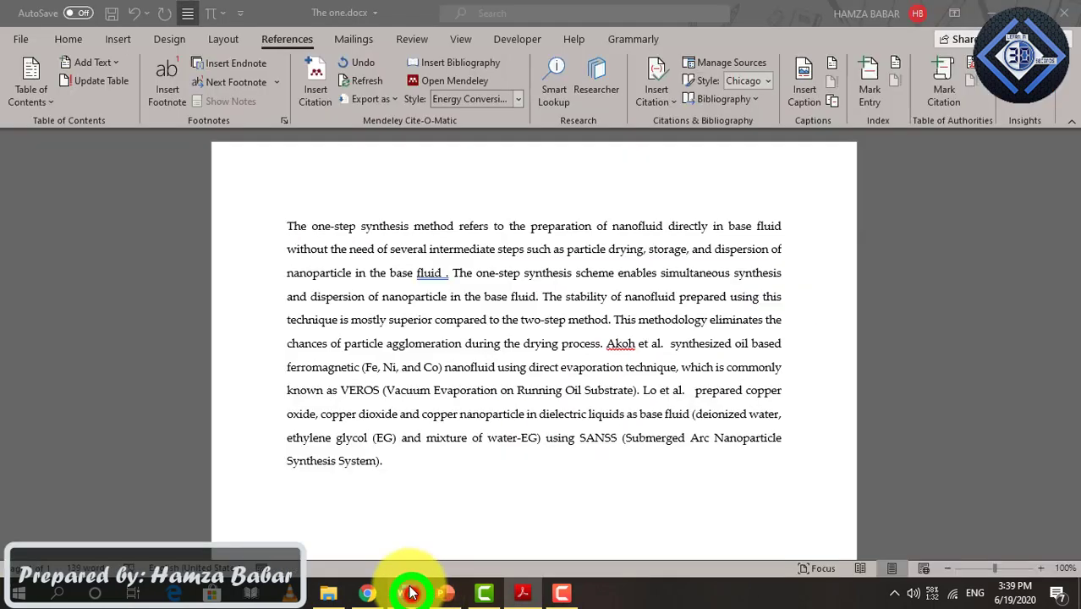
click(446, 272)
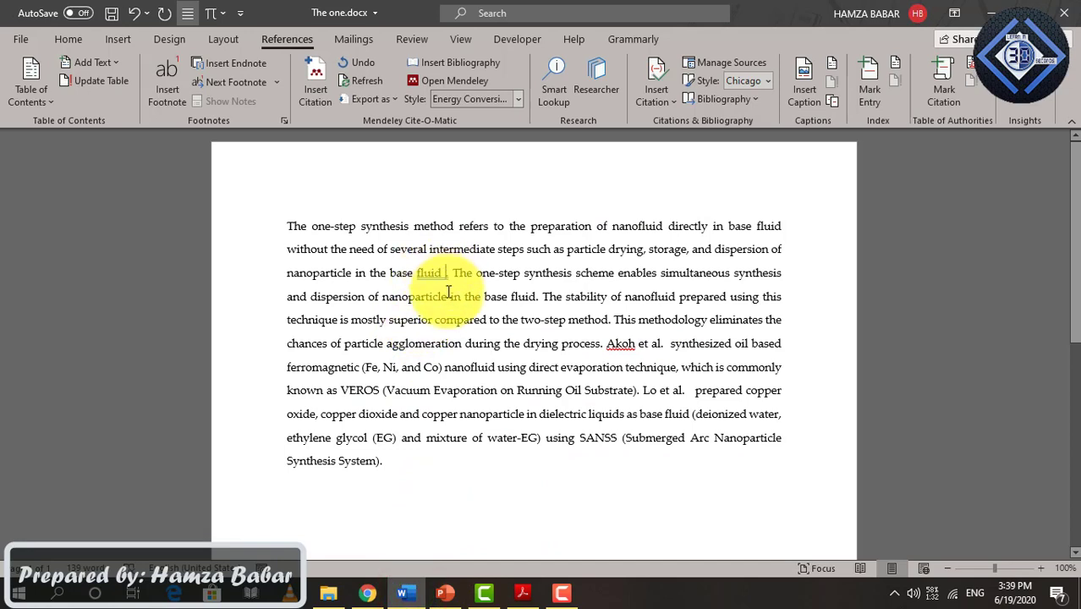
- Select the article's full title in the PDF and open a Google new tab in Chrome
click(532, 597)
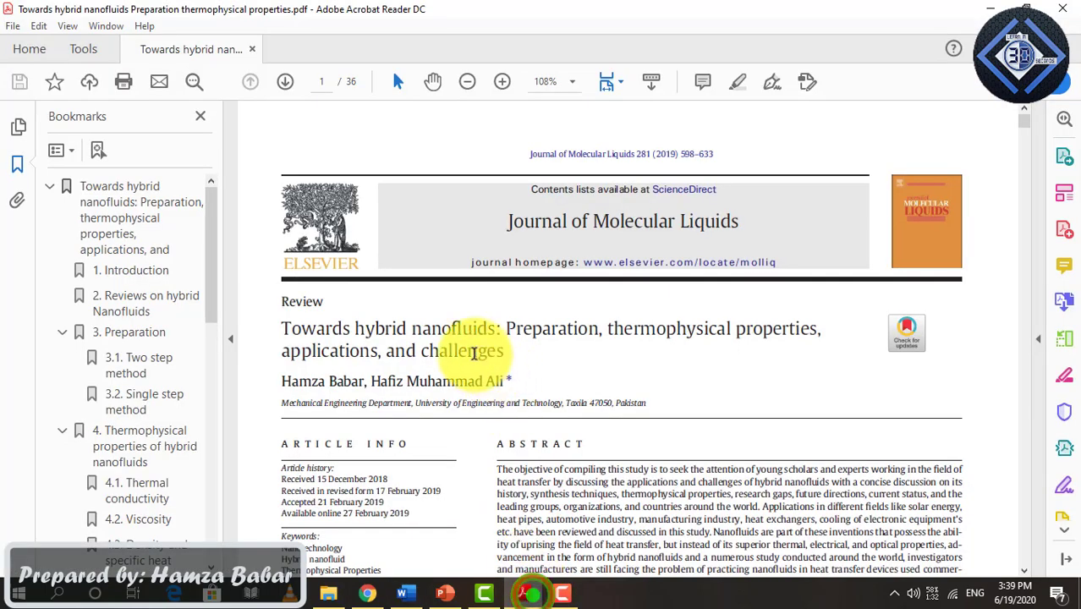
click(283, 331)
drag(328, 339, 467, 359)
key(ctrl+c)
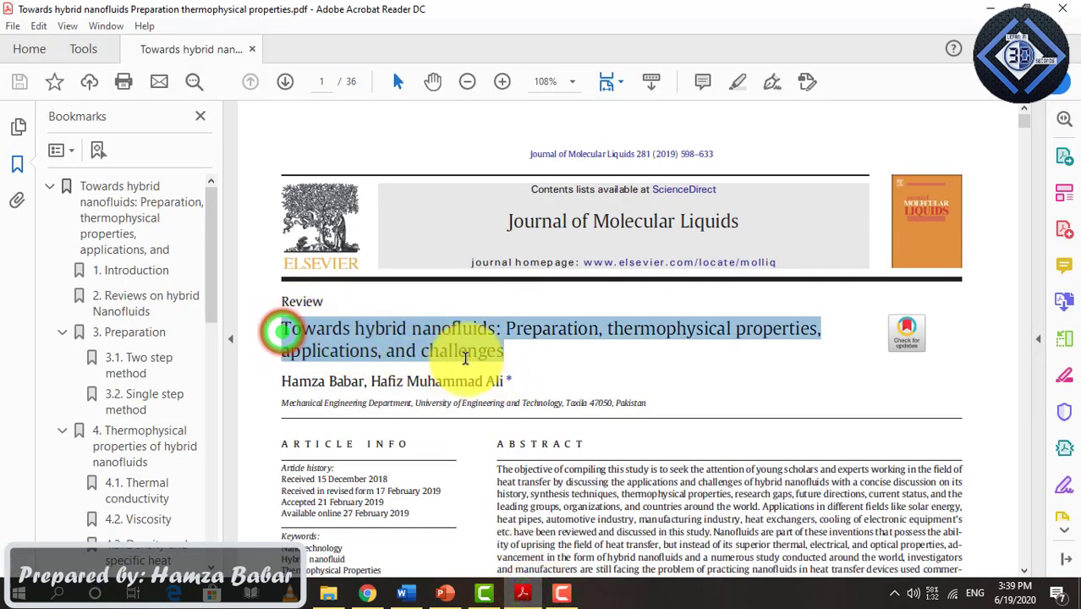
click(368, 591)
click(458, 339)
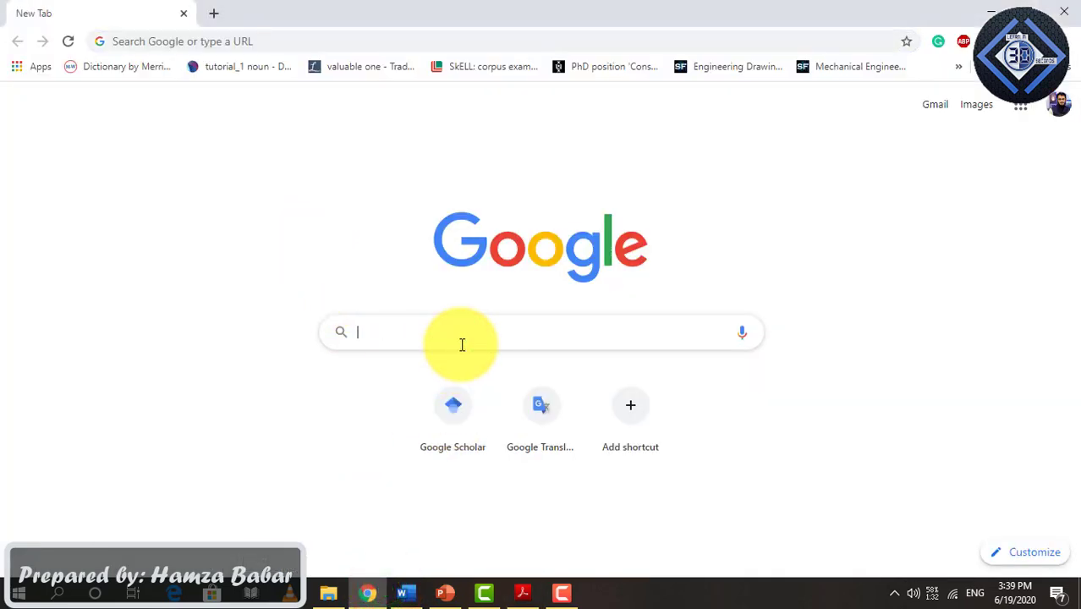
- Open Google Scholar and search it for the pasted article title
text(goog)
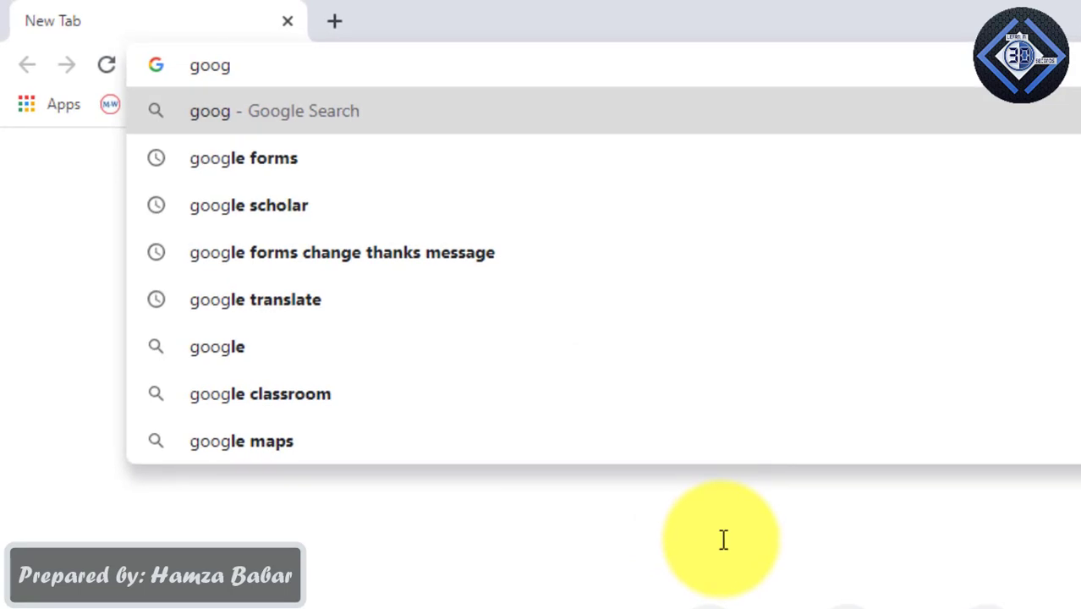
key(Down)
key(Down)
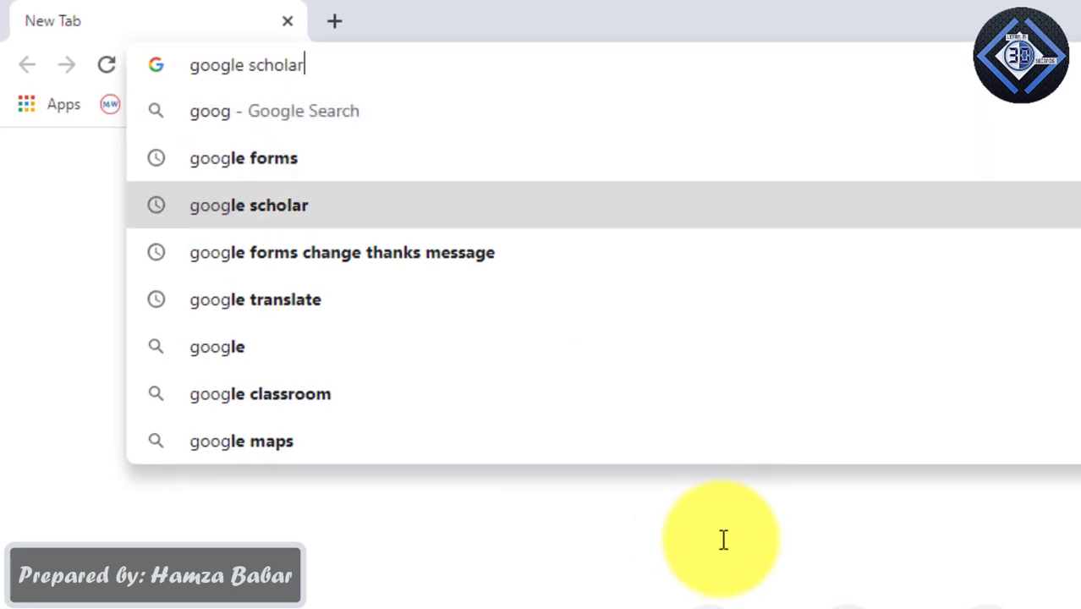
key(Return)
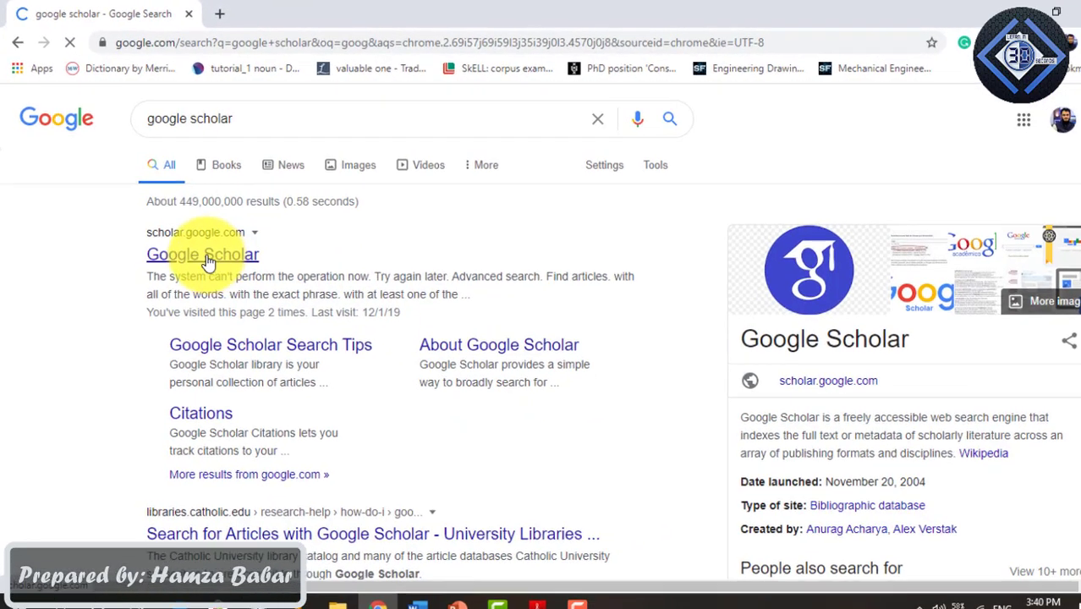
click(207, 257)
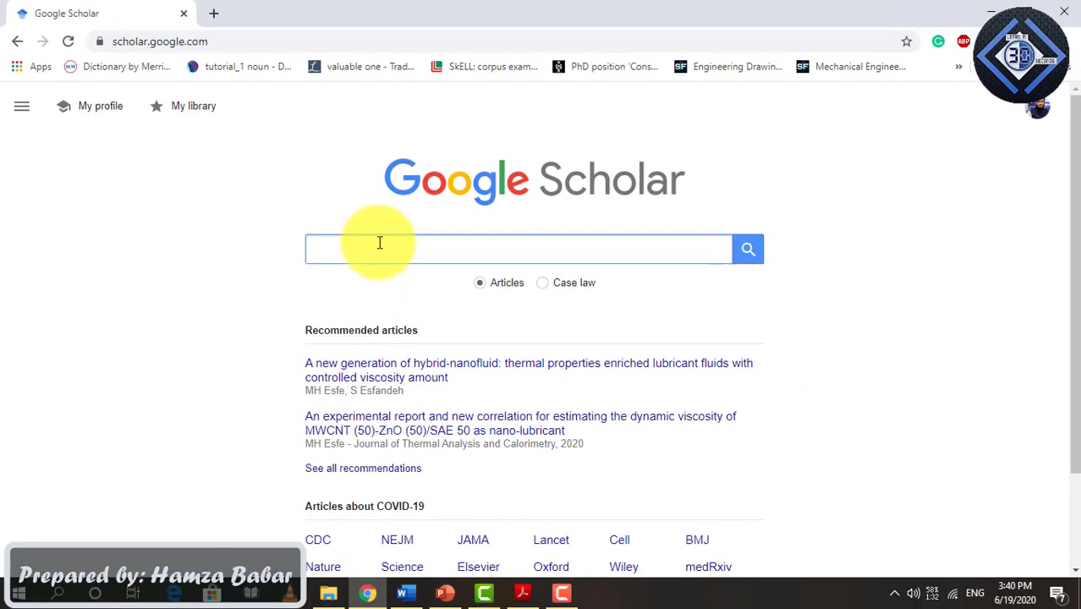
click(390, 257)
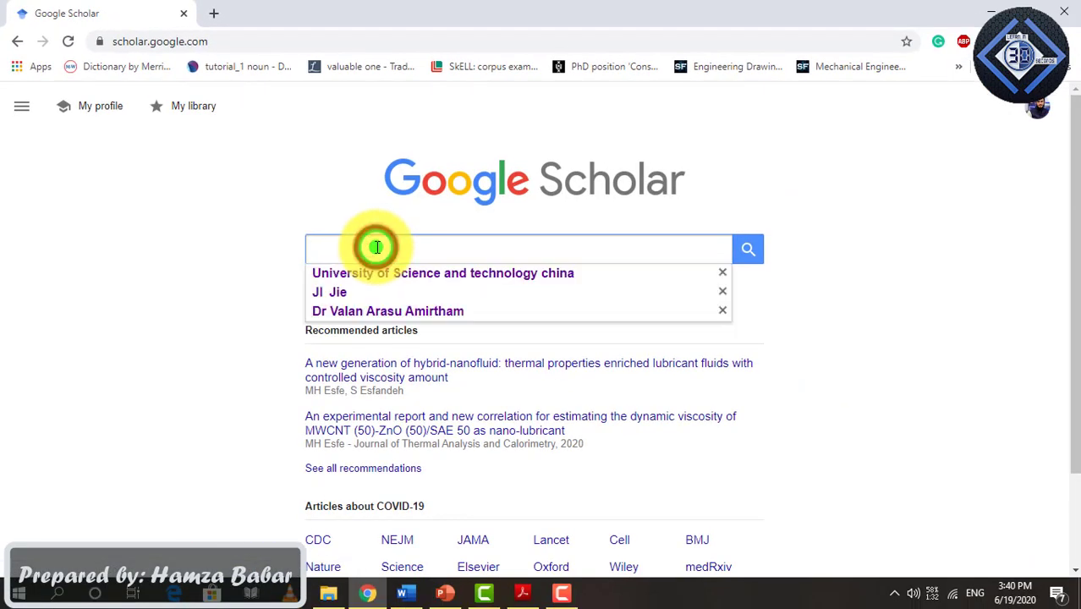
key(ctrl+v)
click(744, 252)
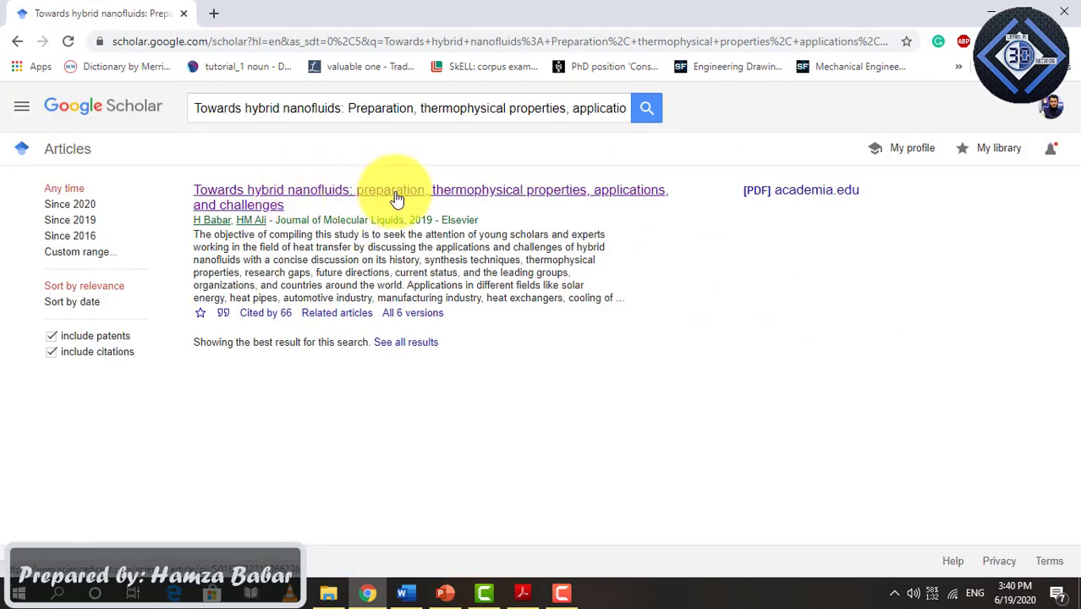
- Copy the APA citation for the Towards hybrid nanofluids review from Scholar's Cite box
click(222, 313)
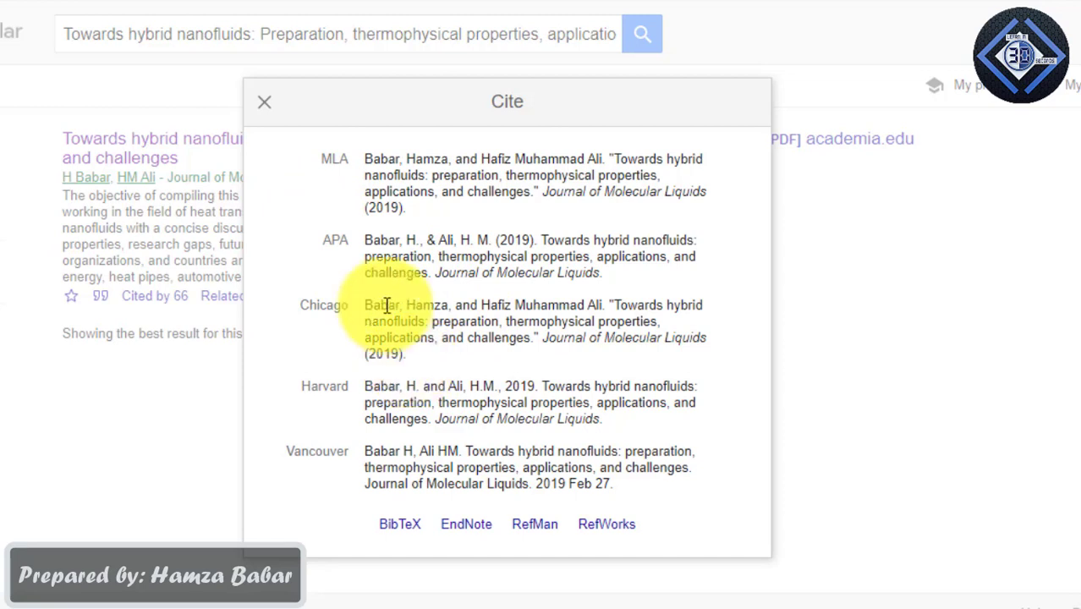
click(369, 243)
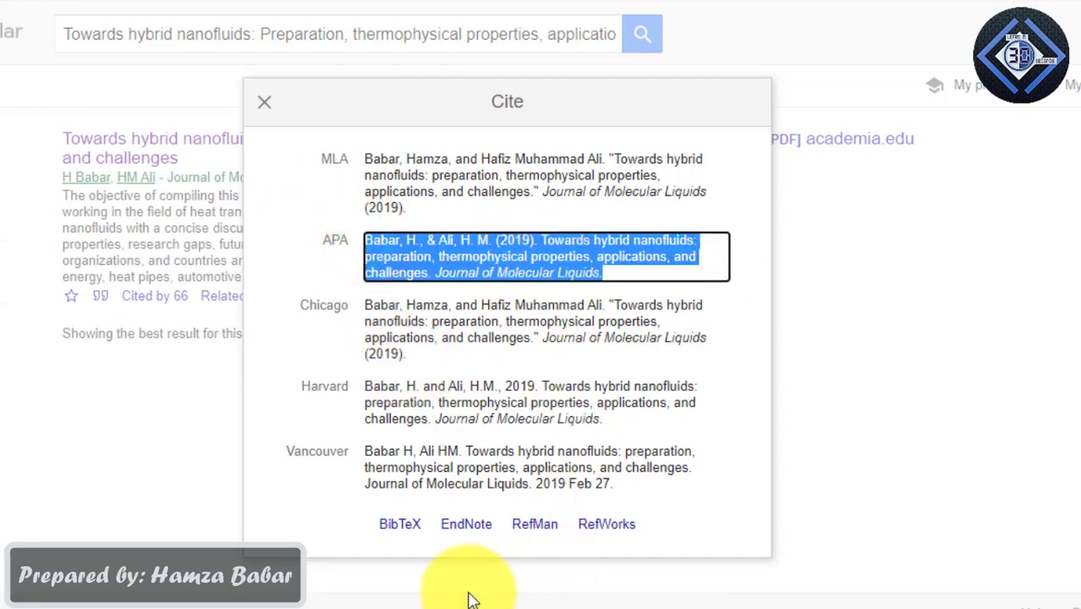
right_click(446, 279)
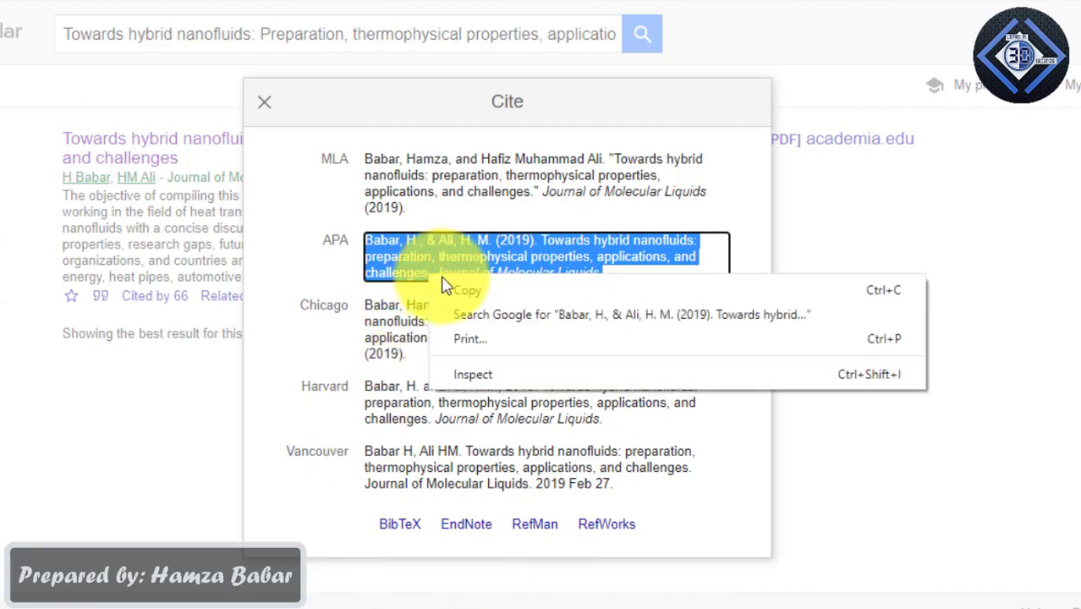
click(462, 296)
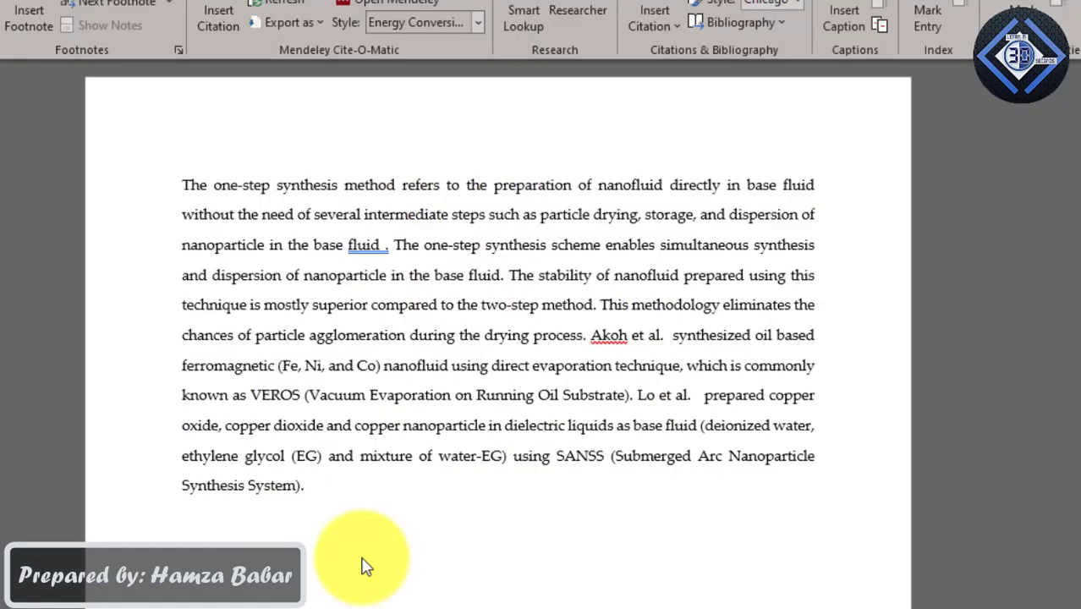
- Insert a bracketed citation numbered 1 after 'base fluid'
click(386, 244)
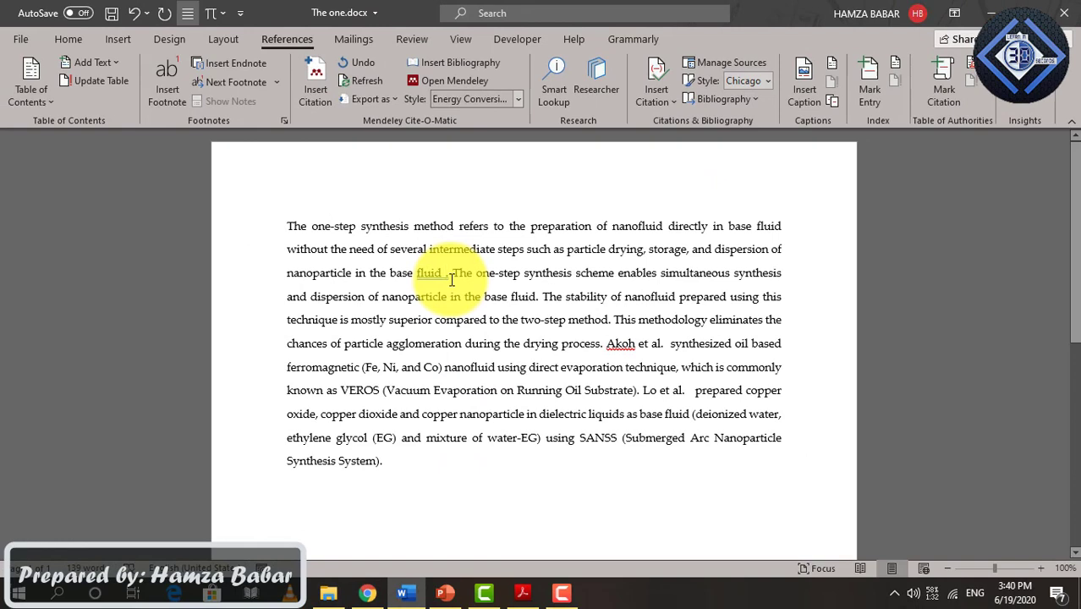
key(ctrl+v)
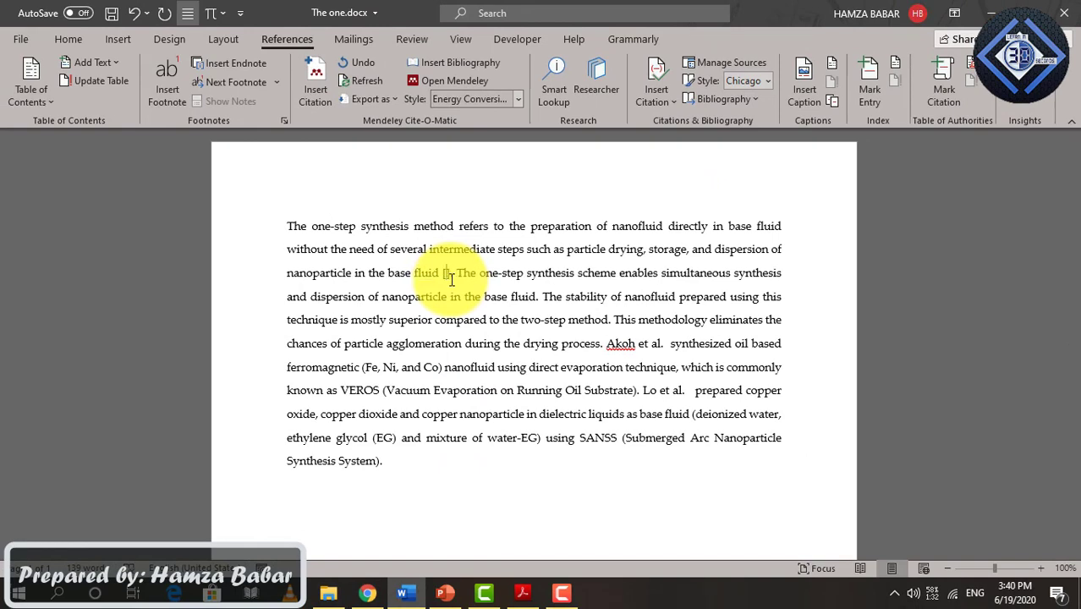
text(1)
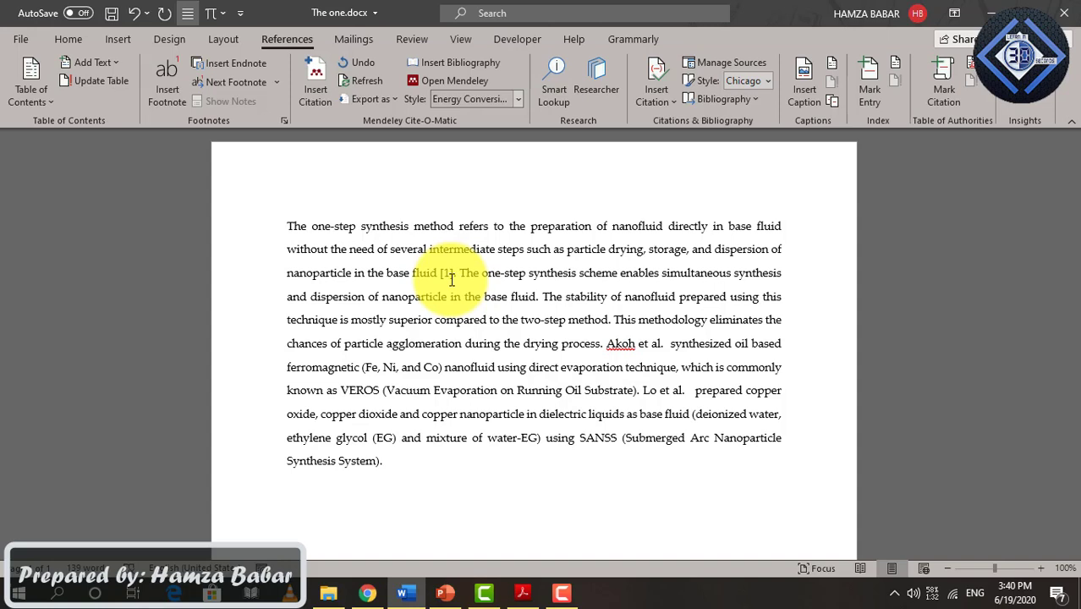
- Add a 'Ref' heading below the paragraph and paste the APA reference beneath it
click(439, 510)
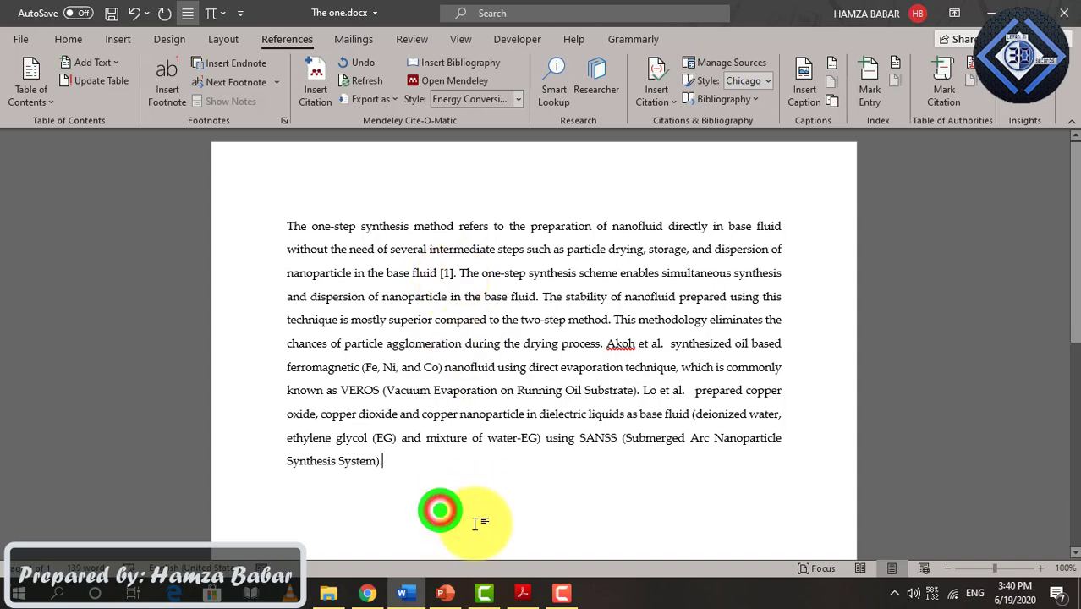
key(Return)
key(Return)
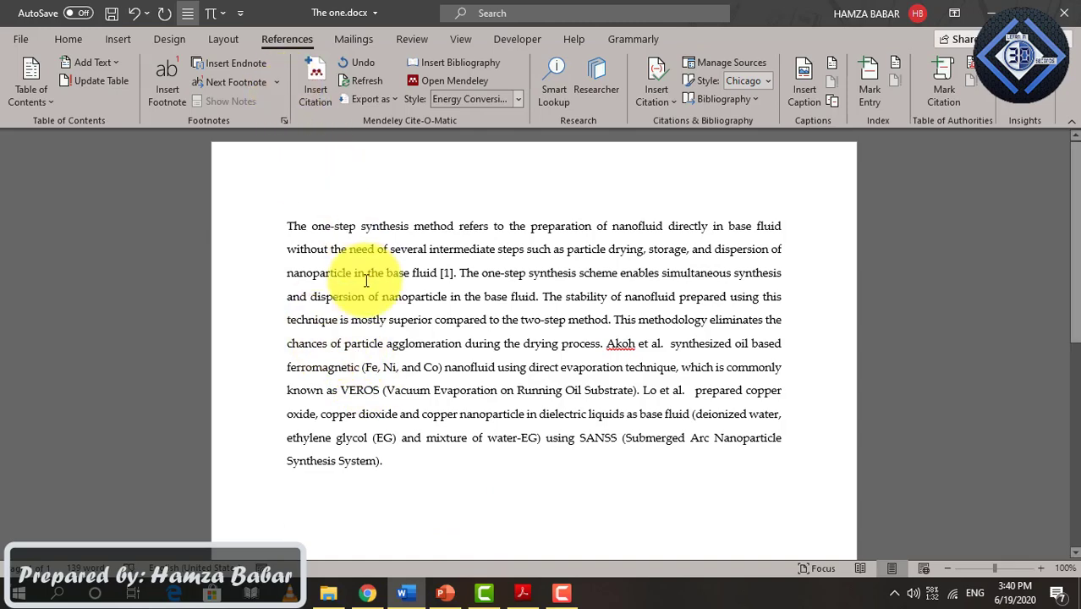
text(Ref)
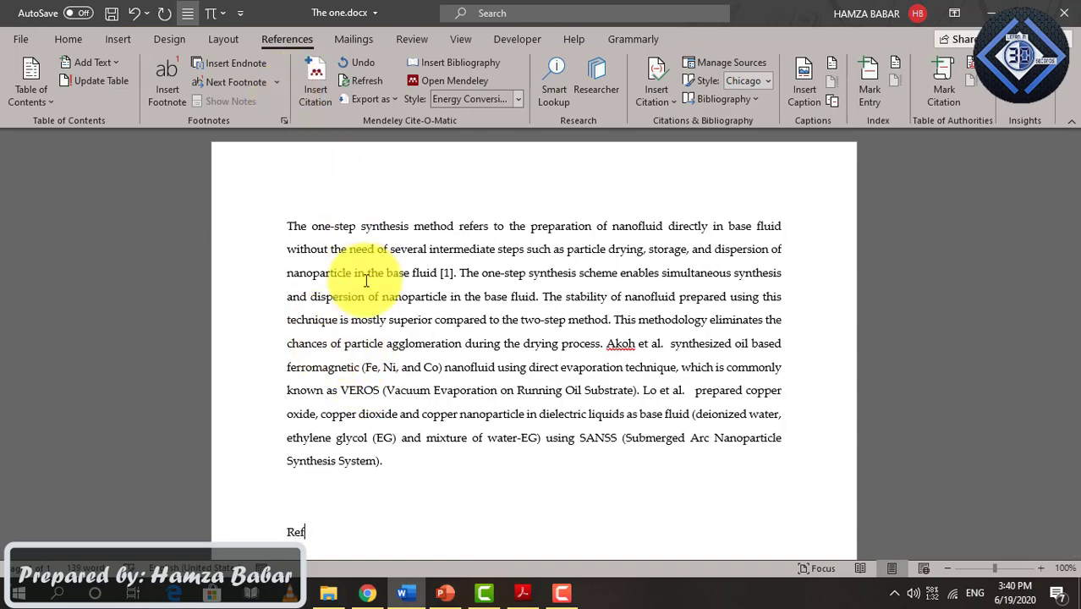
key(Return)
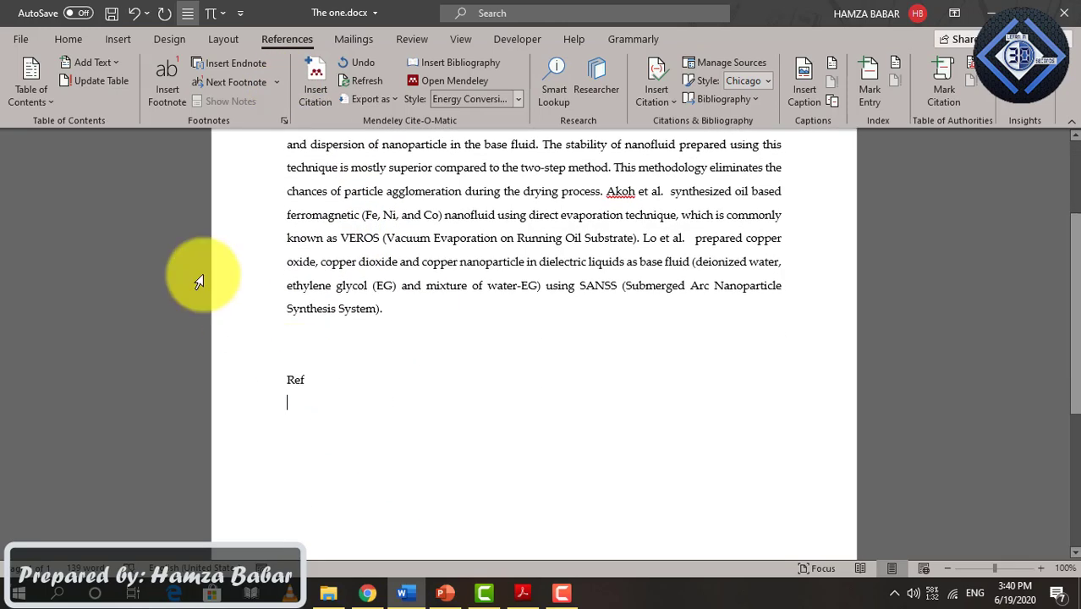
click(311, 402)
key(ctrl+v)
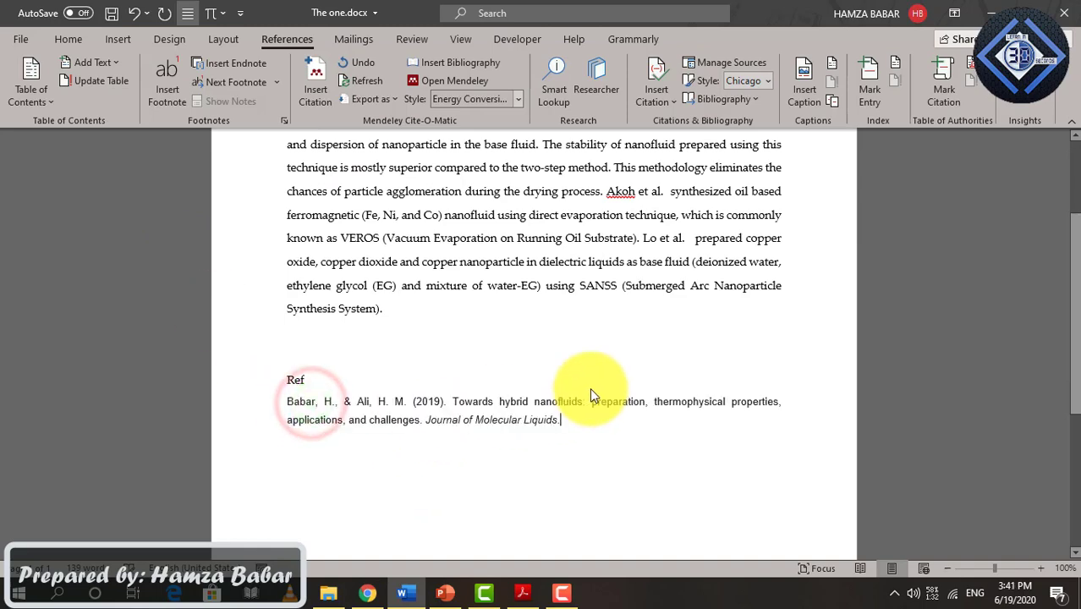
- Insert a [1] citation after 'one-step', replacing stray parentheses with brackets
scroll(576, 425, up, 2)
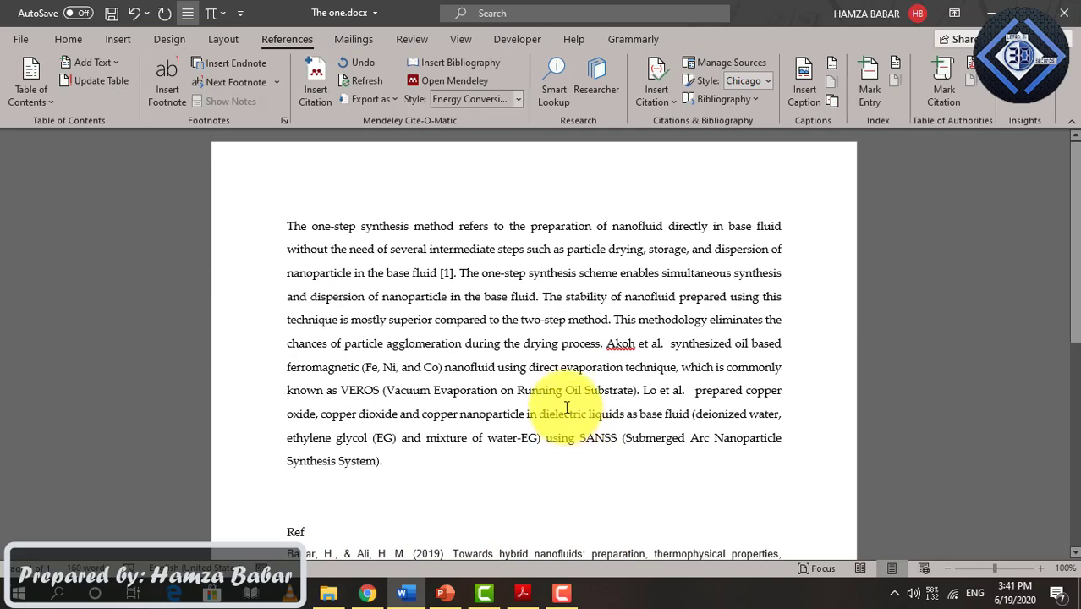
click(281, 226)
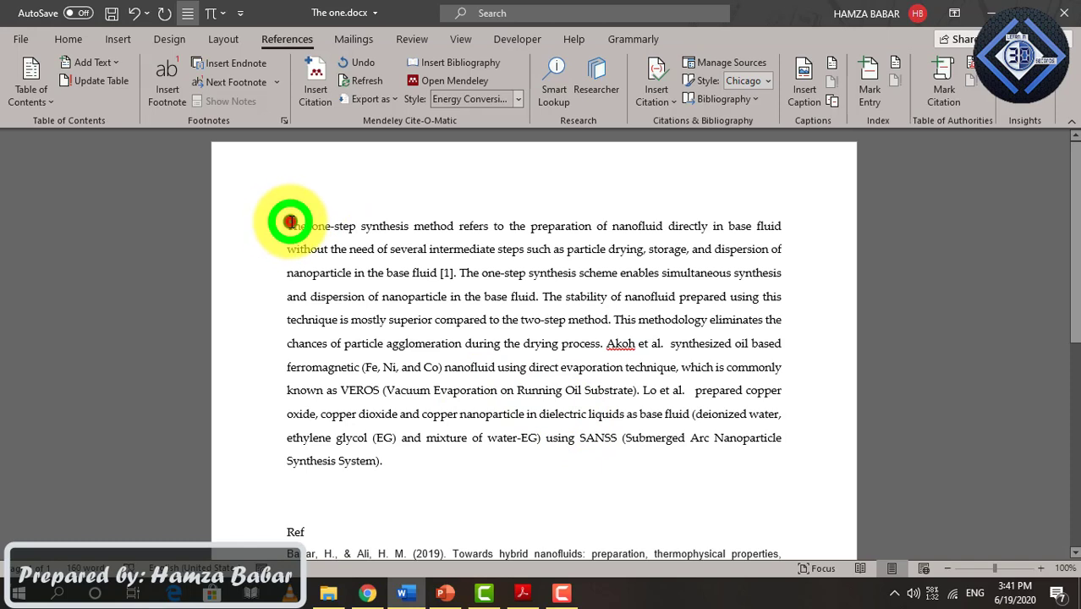
key(Right)
key(Right)
key(Right)
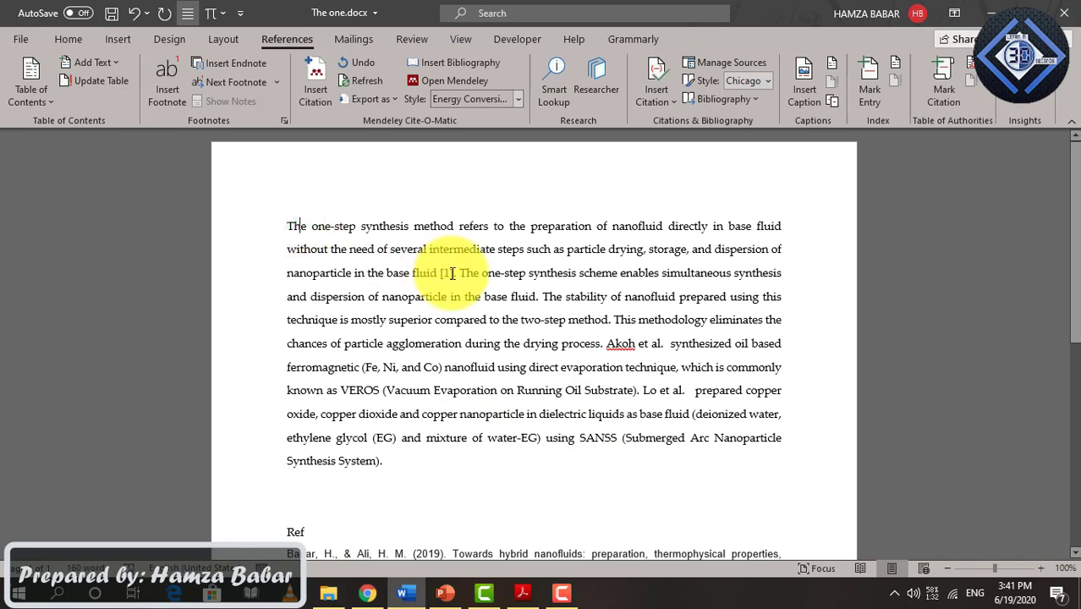
key(Right)
key(Right)
key(Right)
key(Right)
key(Right)
key(Right)
key(Right)
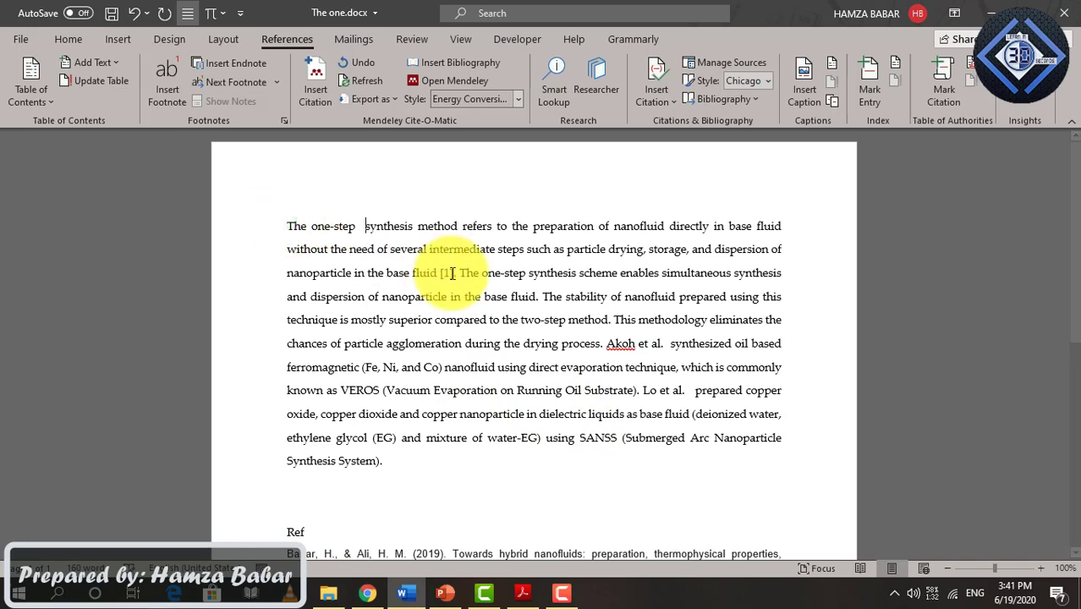
text(())
key(BackSpace)
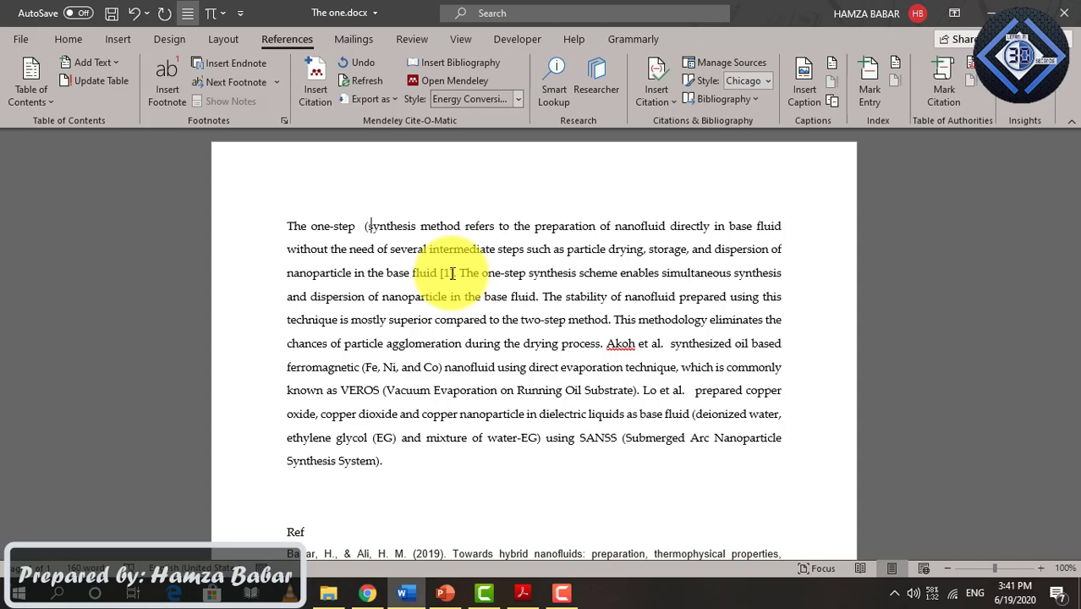
key(BackSpace)
text([)
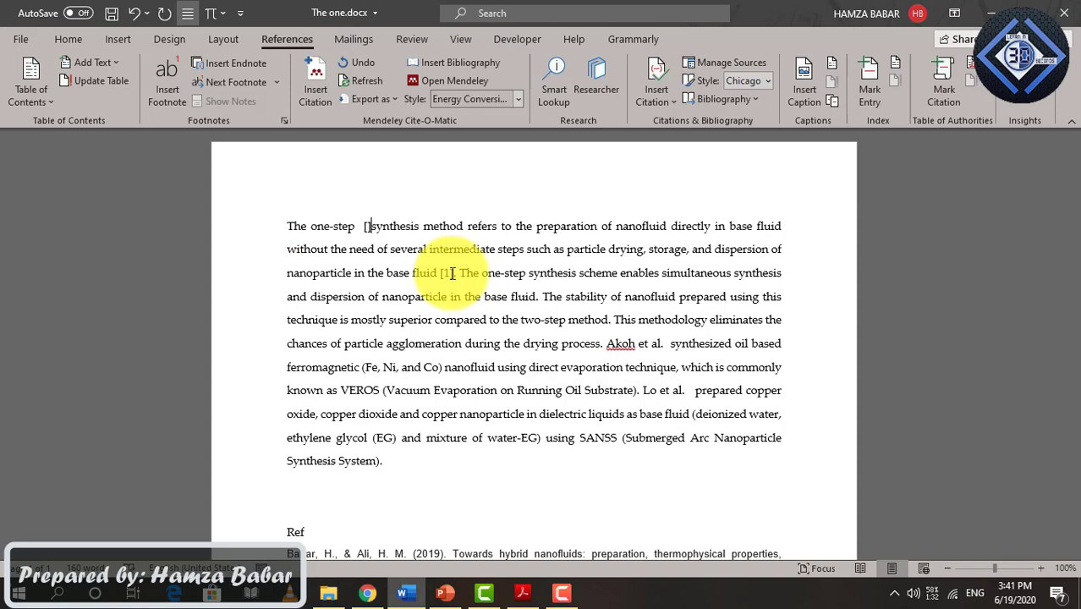
text(])
key(Left)
key(Left)
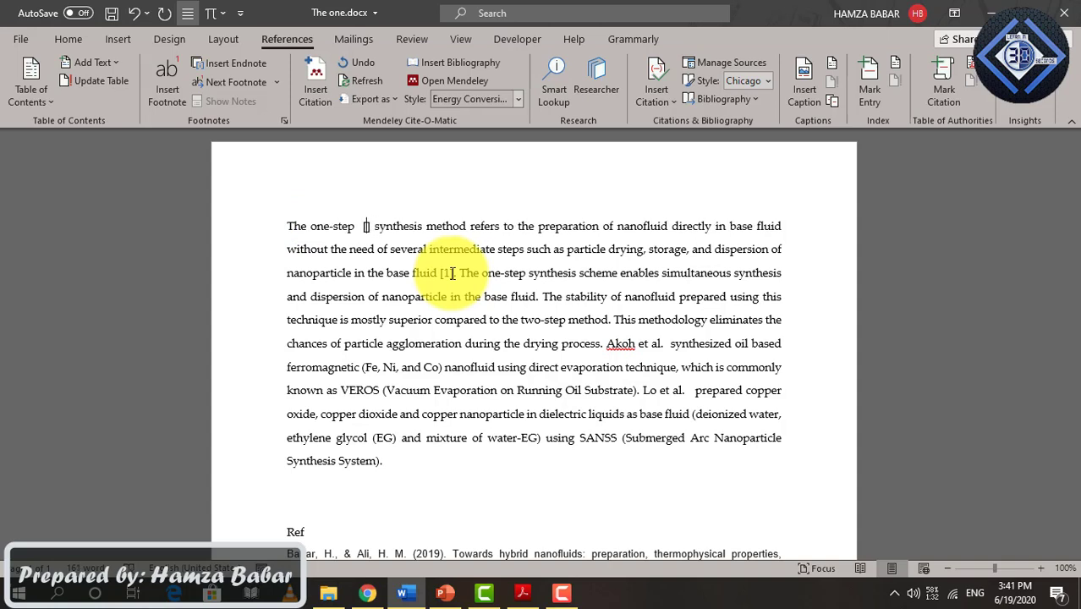
text(1)
- Select the number inside the citation after 'fluid'
key(Down)
key(Down)
key(Right)
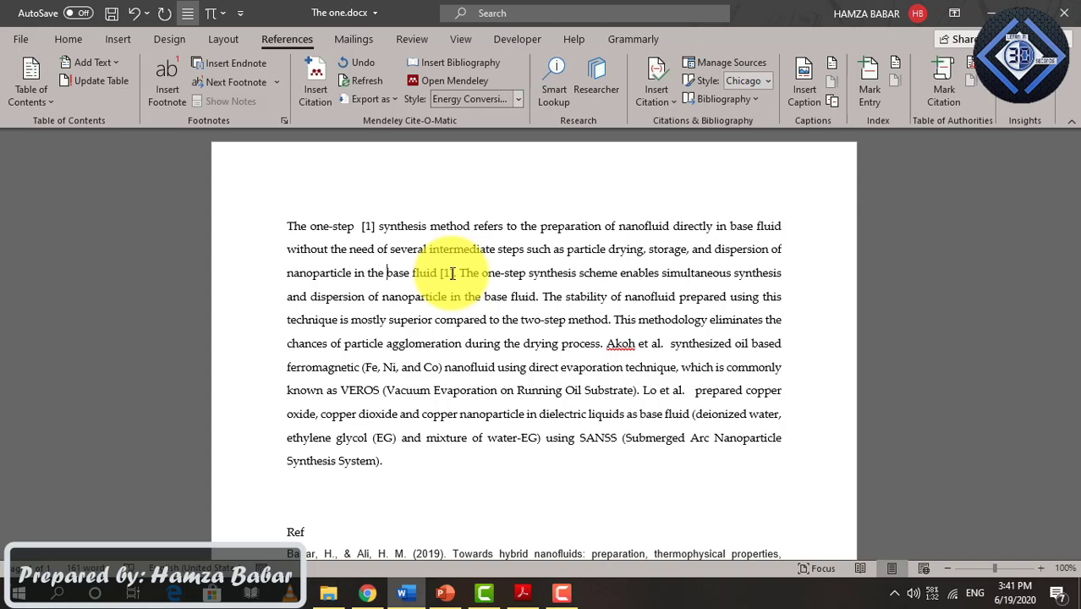
key(Right)
key(Right)
key(Right)
key(Right)
key(Right)
key(shift+Right)
- Renumber the 'base fluid' citation to 2 and label the Ref entry as [2]
text(2)
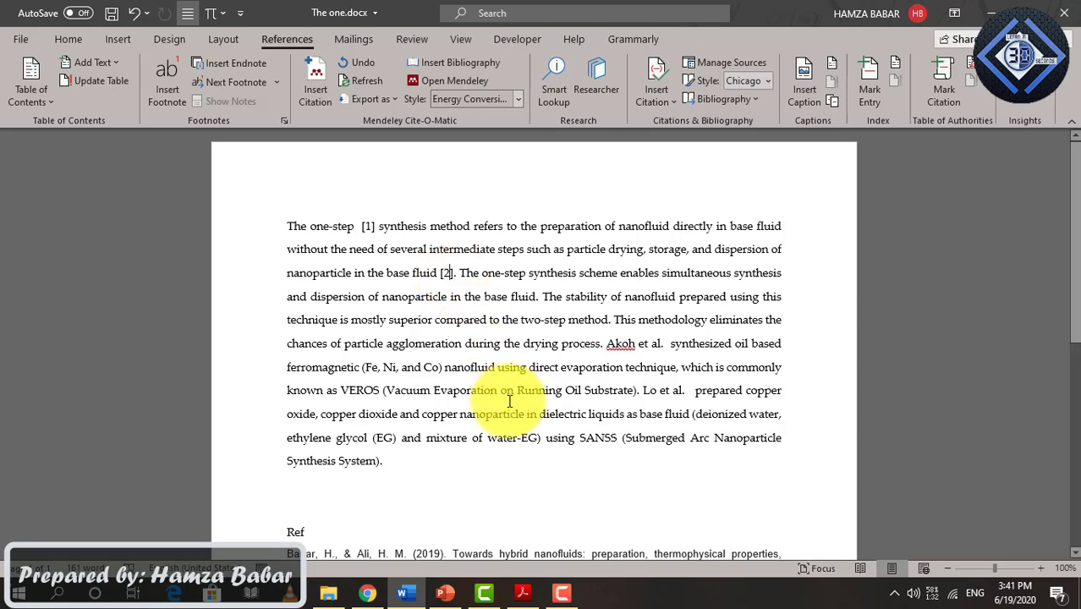
scroll(470, 398, down, 3)
scroll(519, 399, down, 2)
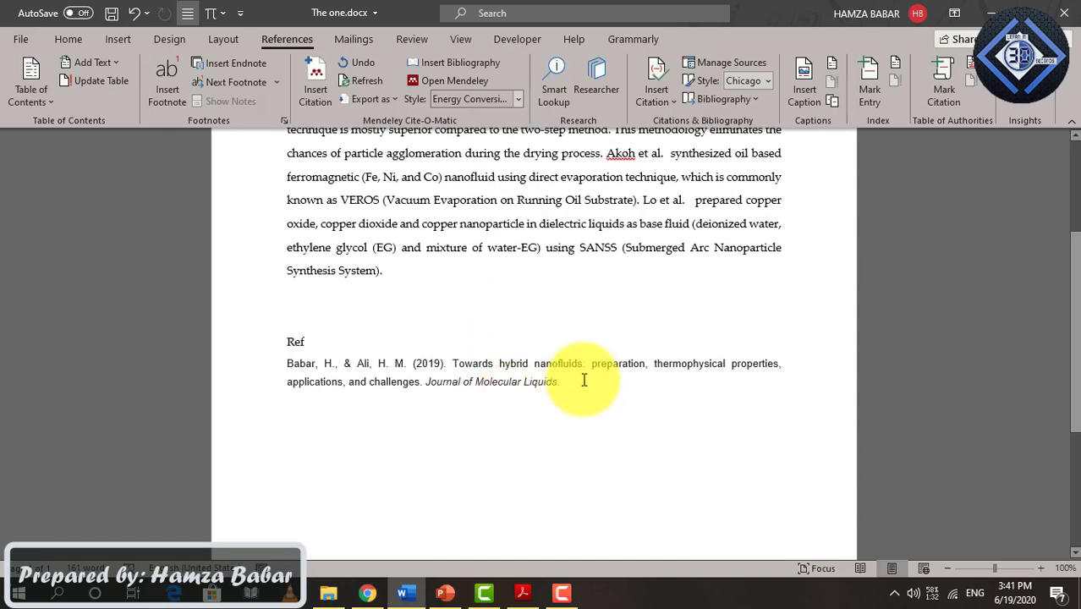
click(287, 363)
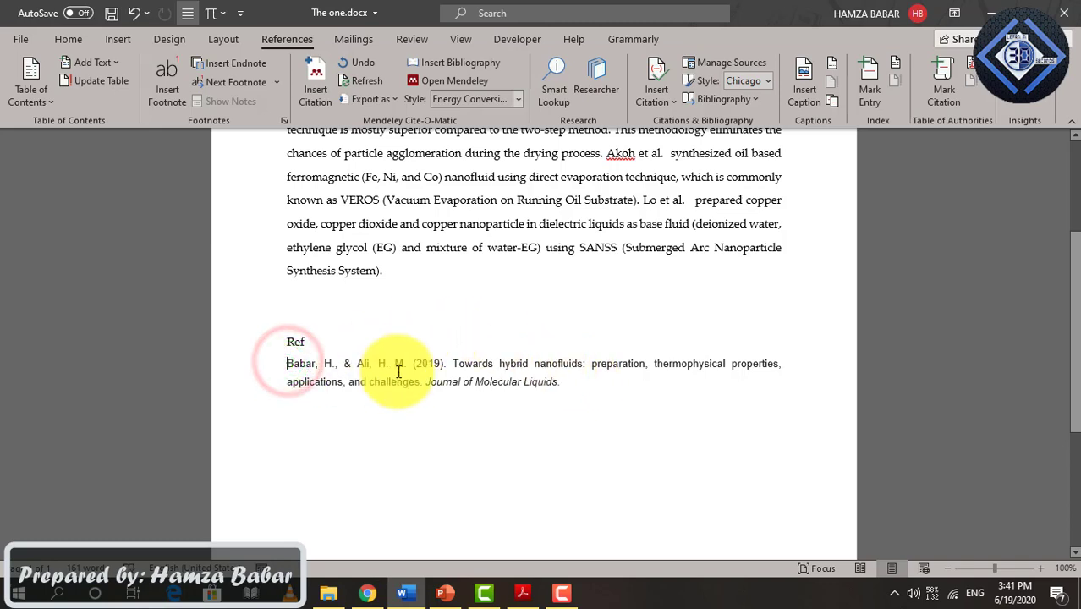
text([1)
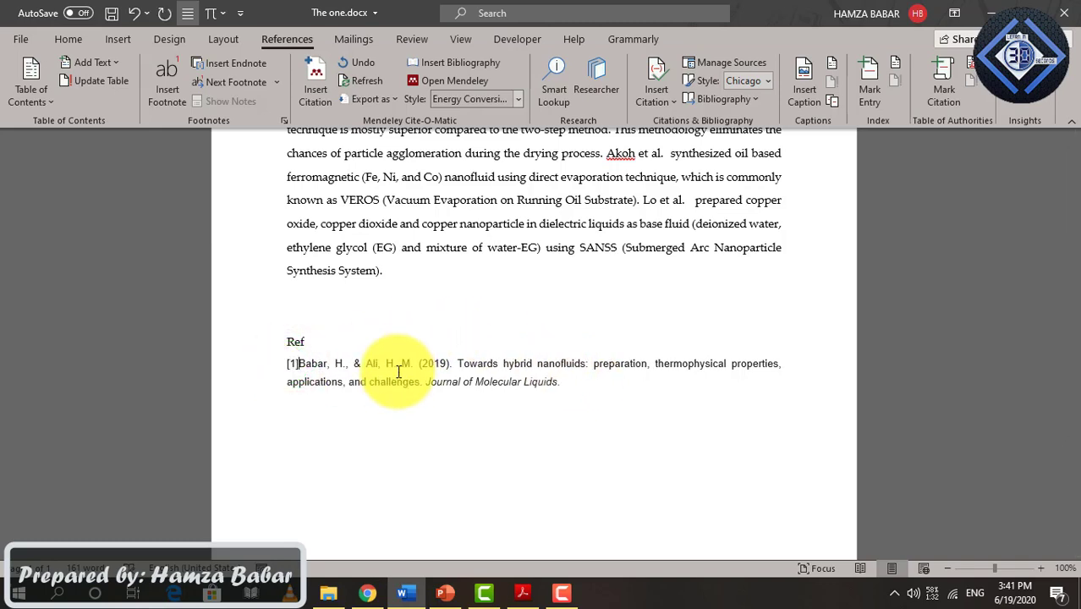
text(])
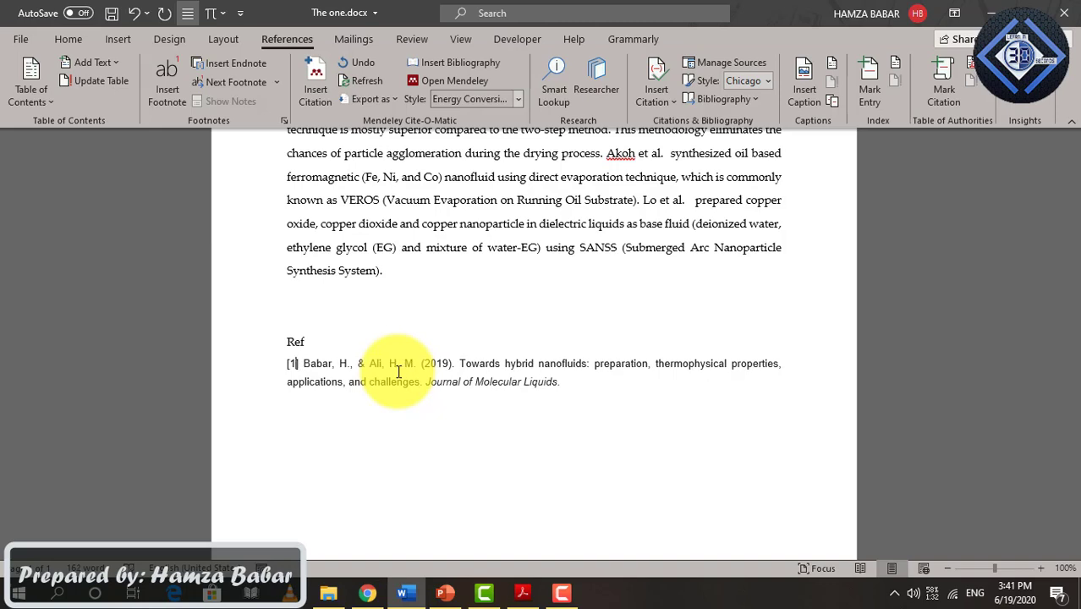
key(BackSpace)
text(2)
key(Up)
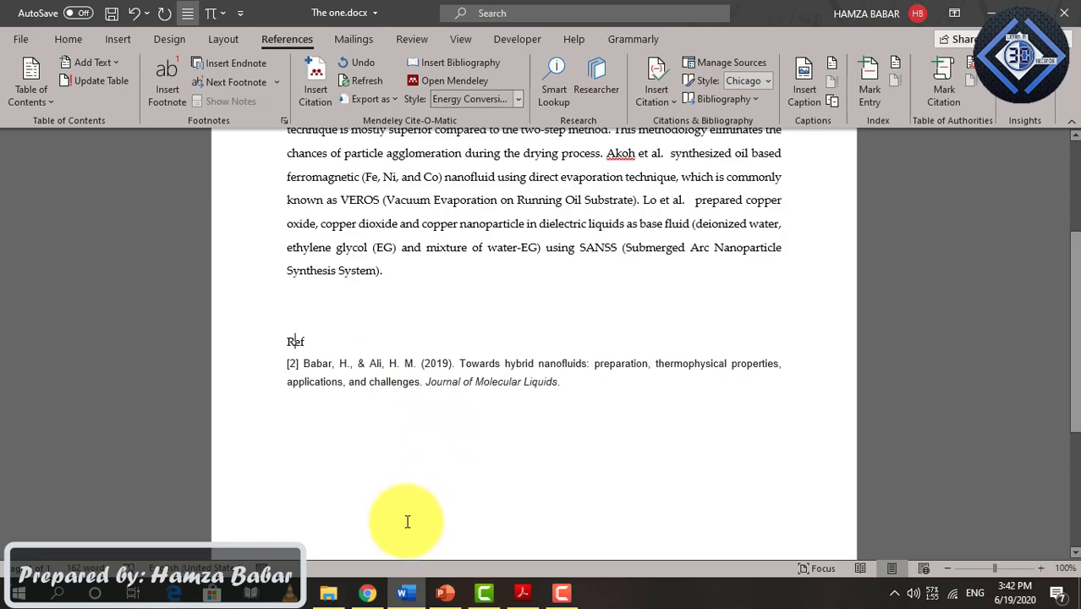
- Scroll back up and place the insertion point in the paragraph
scroll(434, 390, up, 1)
scroll(434, 390, up, 1)
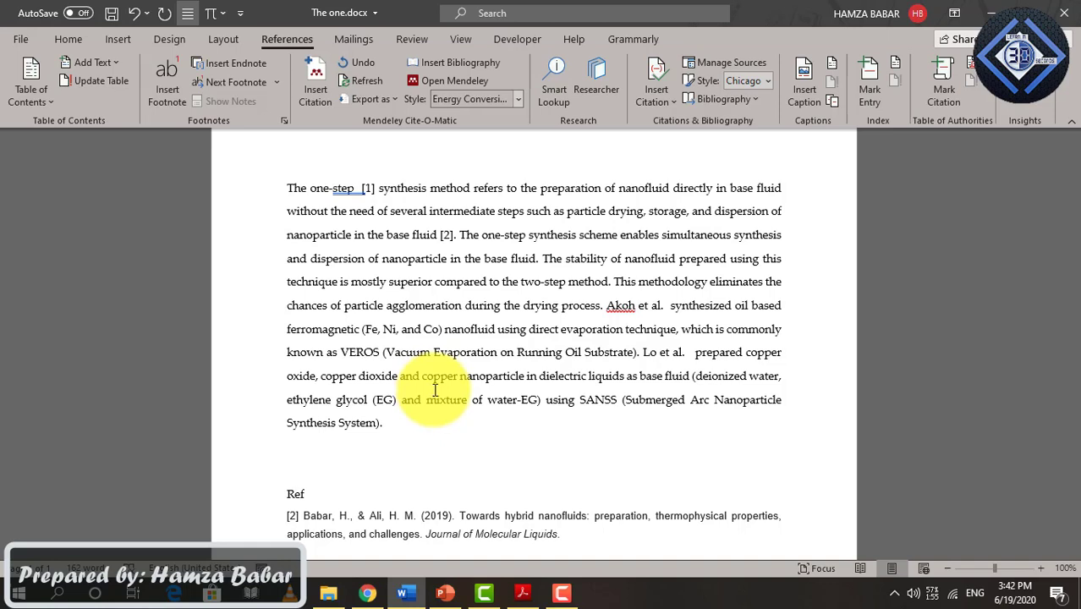
click(433, 388)
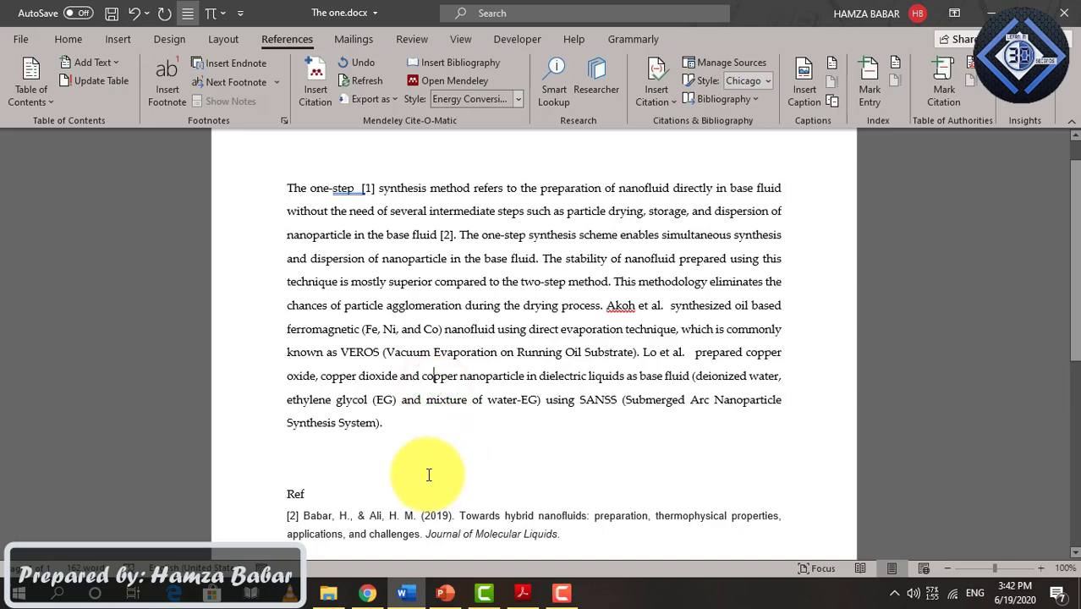
- Close Scholar's citation dialog and search 'mendeley' in a new Chrome tab
click(367, 592)
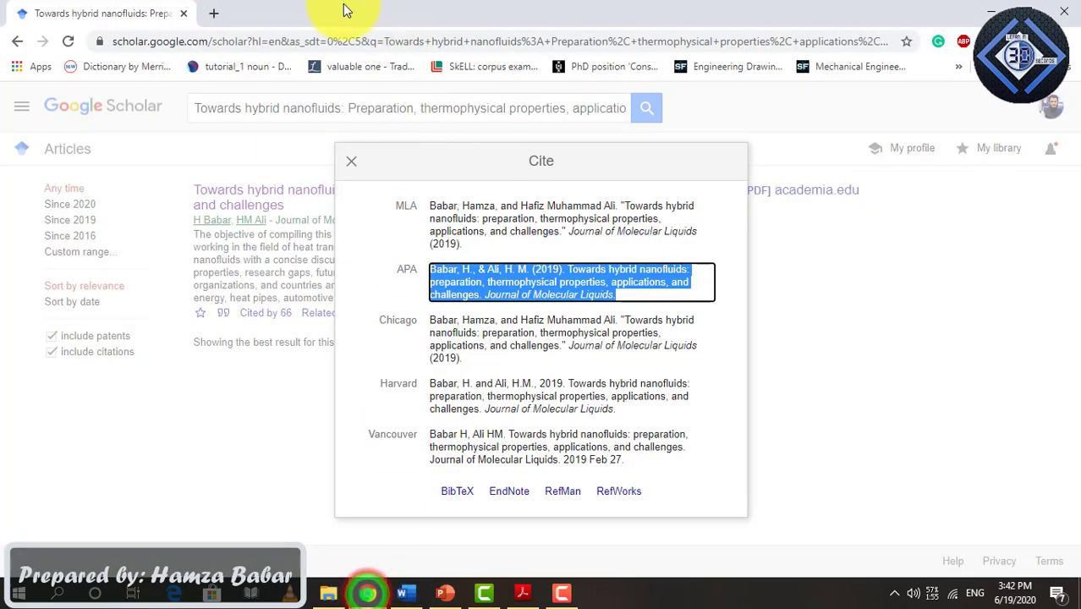
click(347, 161)
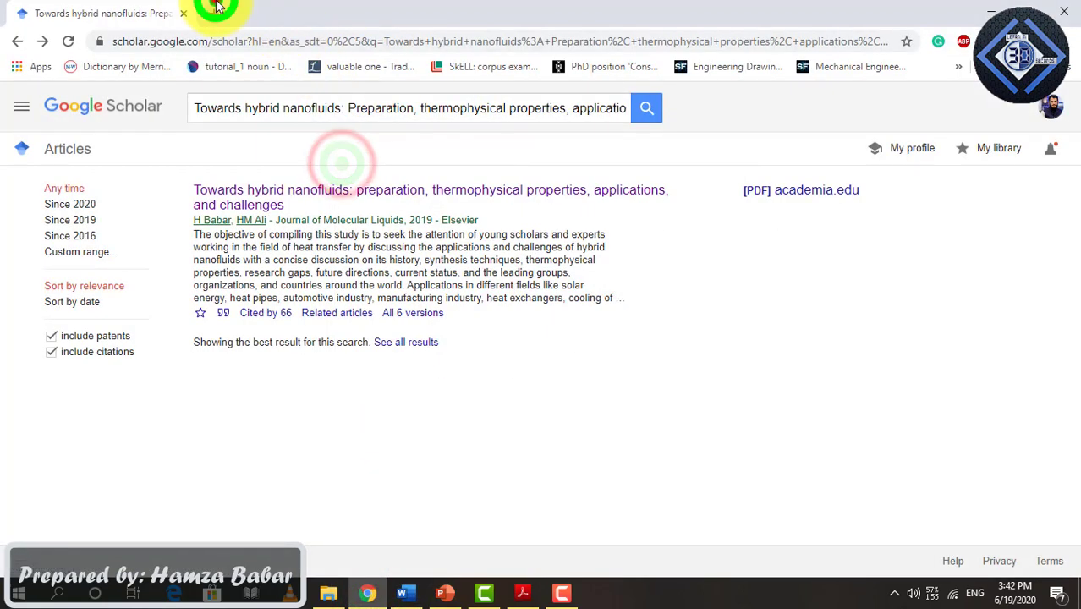
click(211, 11)
click(317, 43)
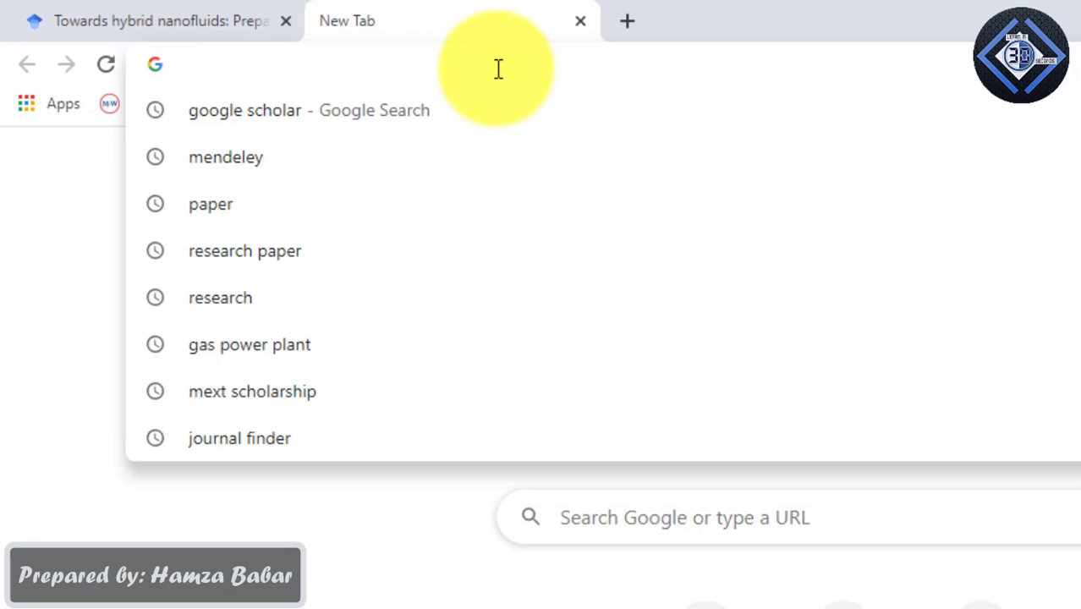
text(mende)
key(Return)
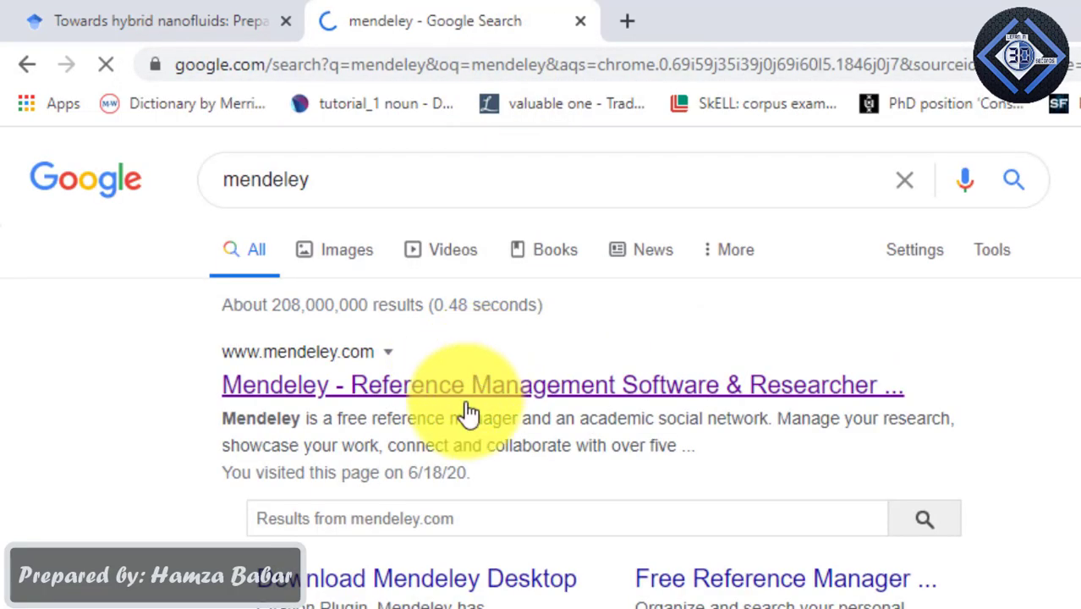
- Open mendeley.com and go to the Mendeley Desktop for Windows download page
click(469, 412)
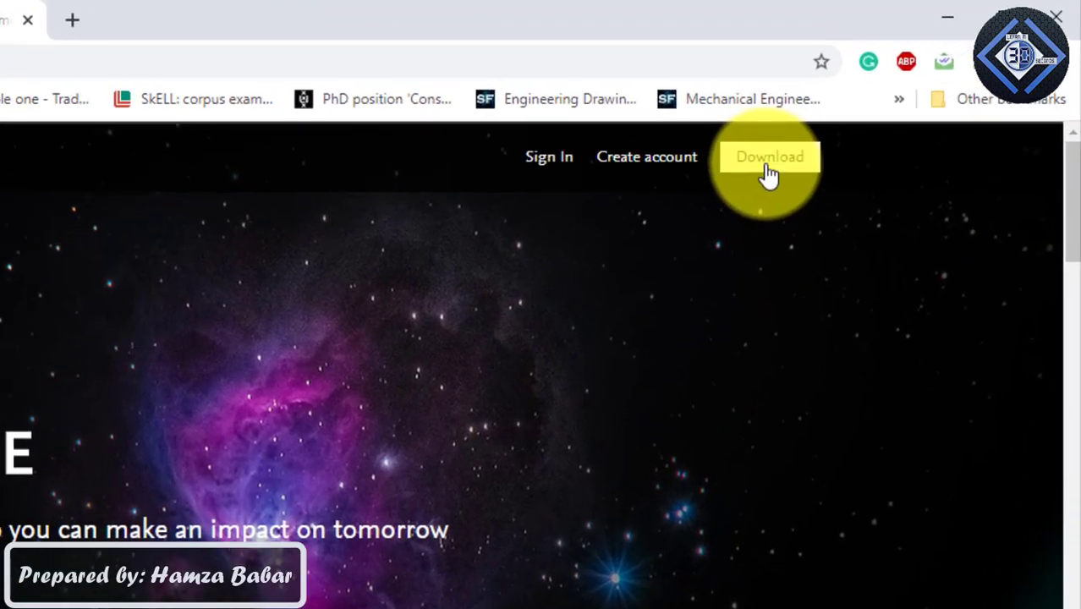
click(767, 169)
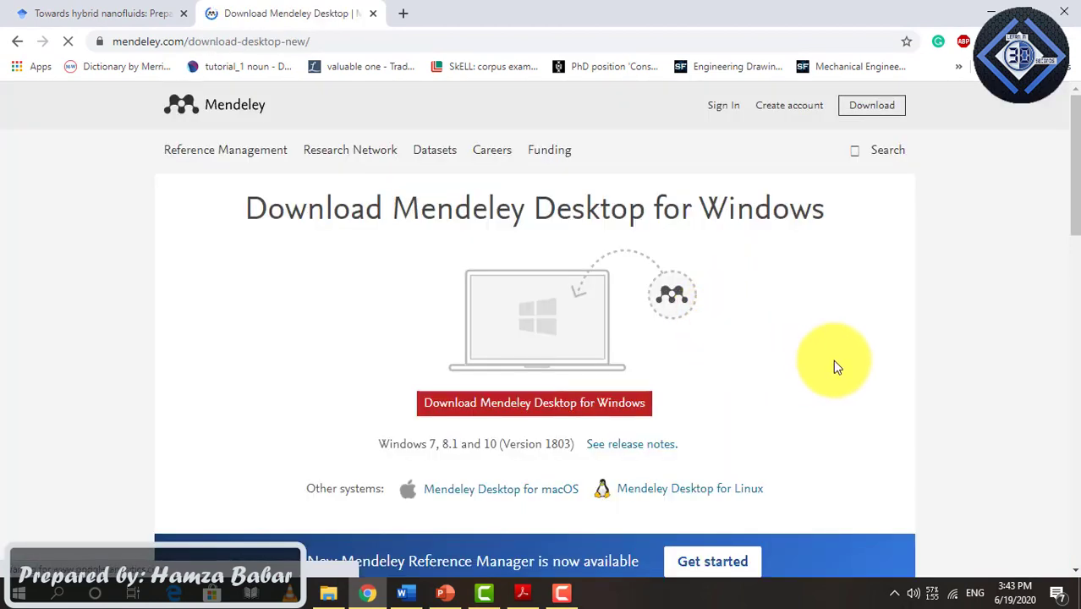
scroll(846, 362, down, 1)
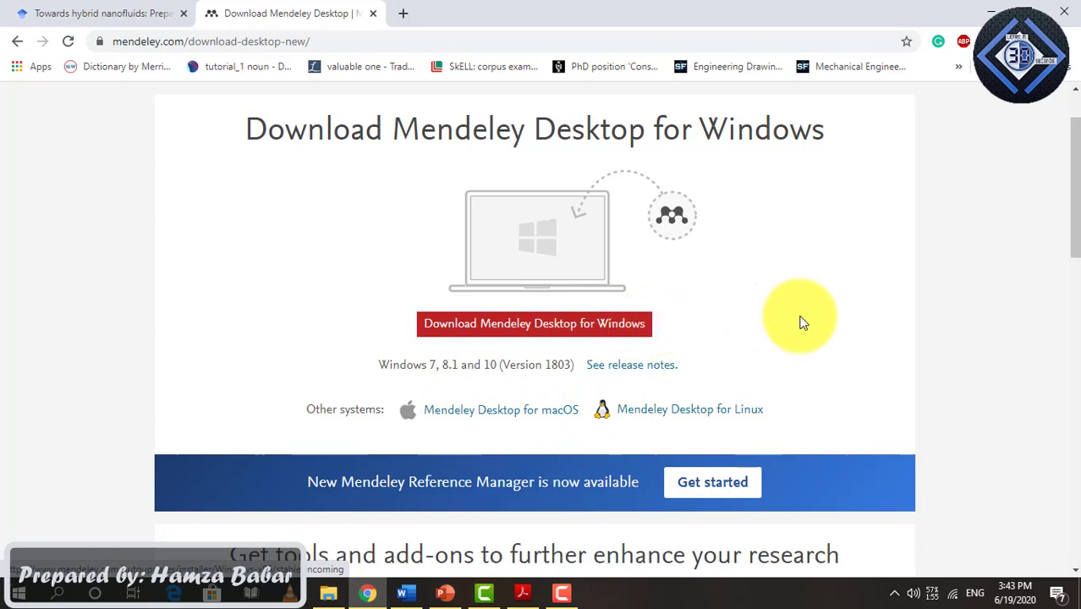
scroll(854, 334, up, 2)
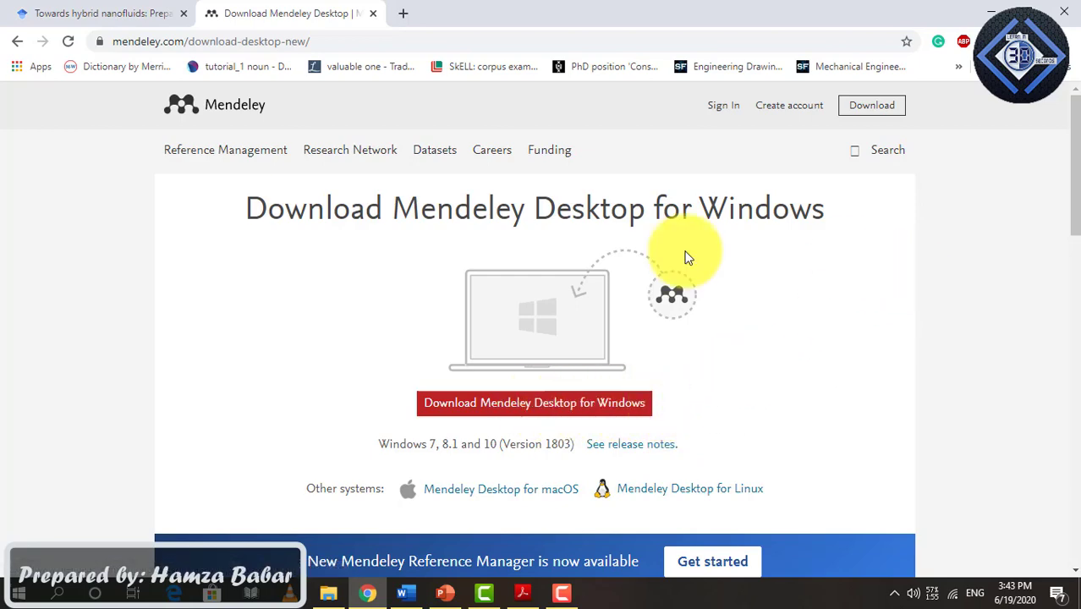
- Minimize Chrome, Word, Acrobat, PowerPoint and the folder window to reveal the desktop
click(998, 9)
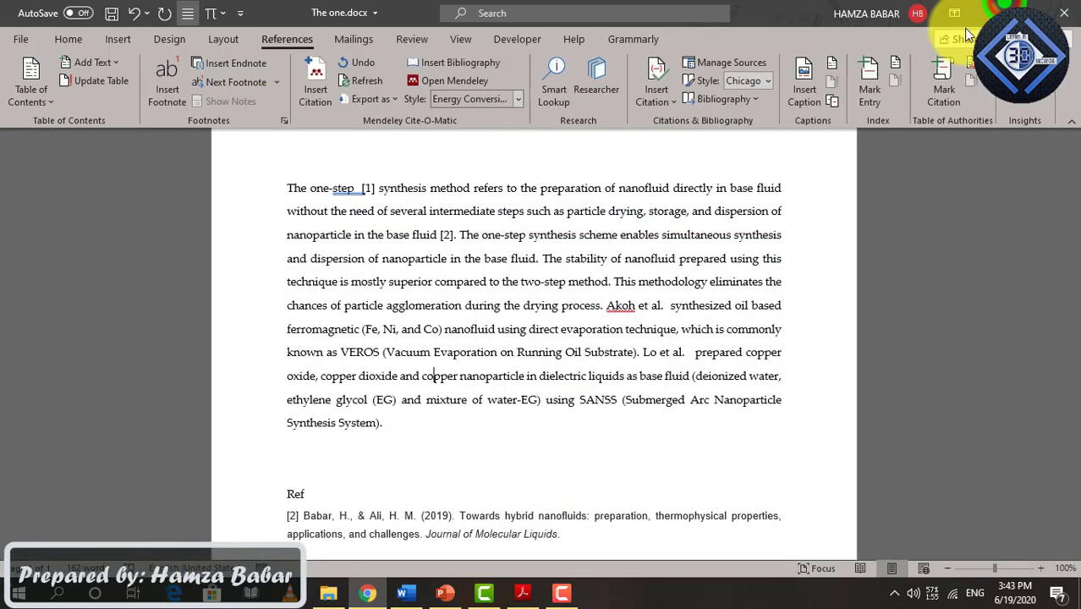
click(980, 11)
click(985, 10)
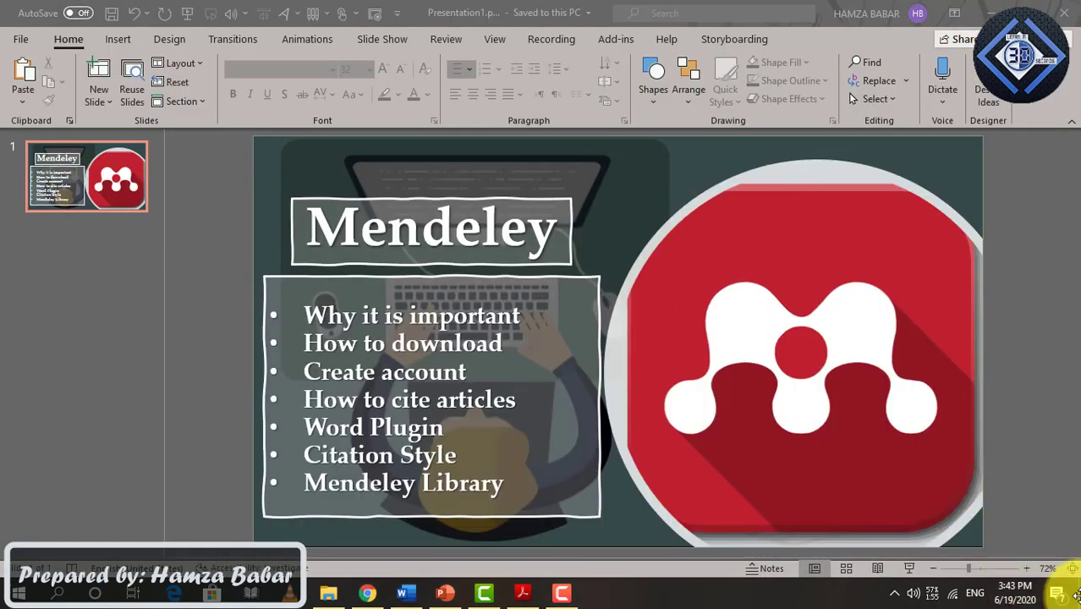
click(992, 8)
click(996, 7)
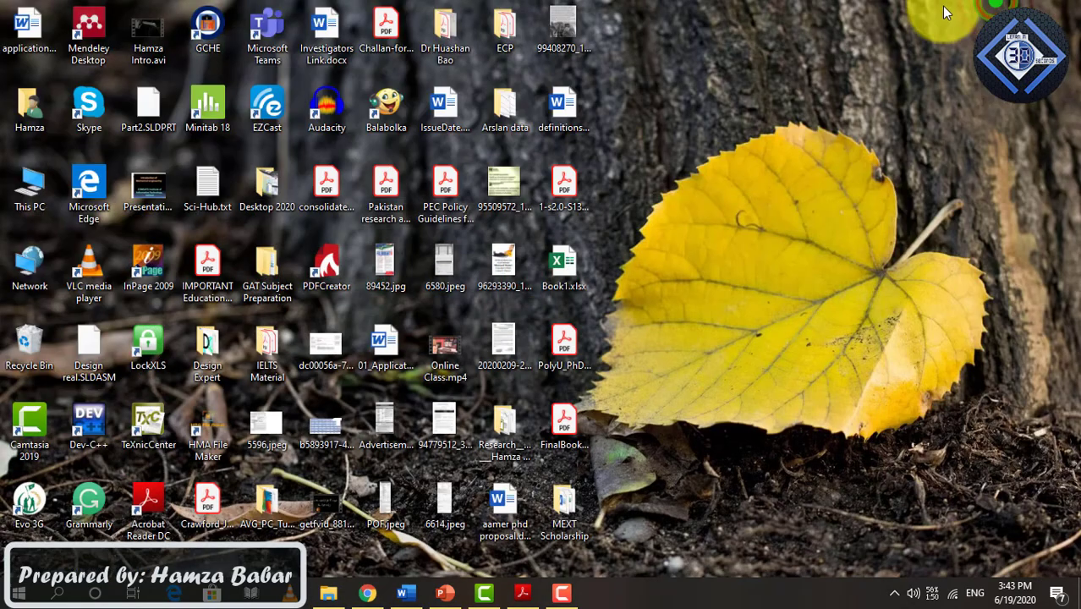
- Launch Mendeley Desktop from its desktop shortcut and choose Register in the welcome window
click(93, 48)
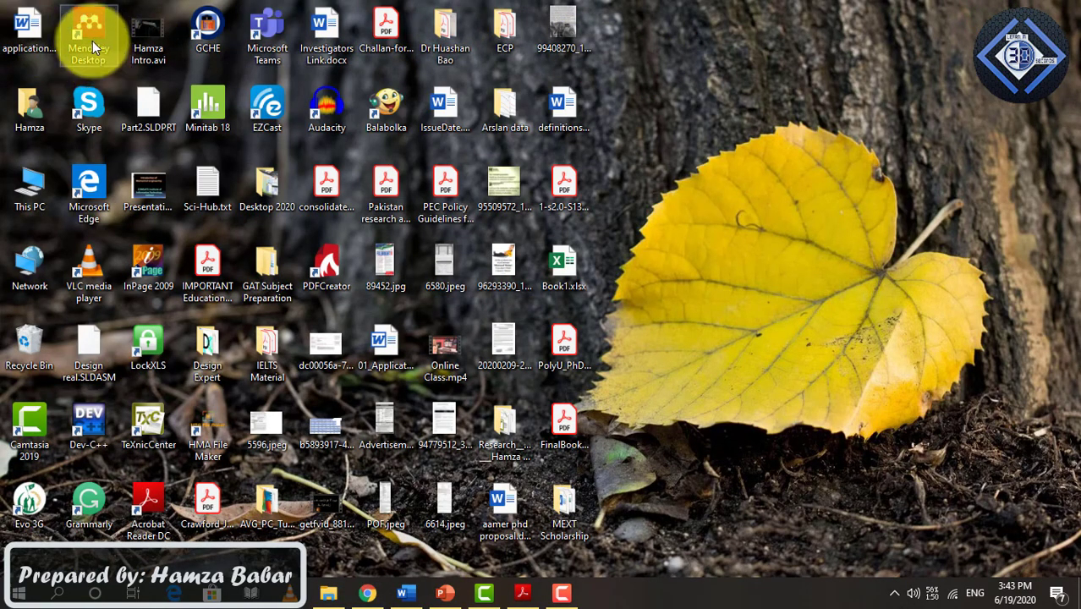
double_click(94, 48)
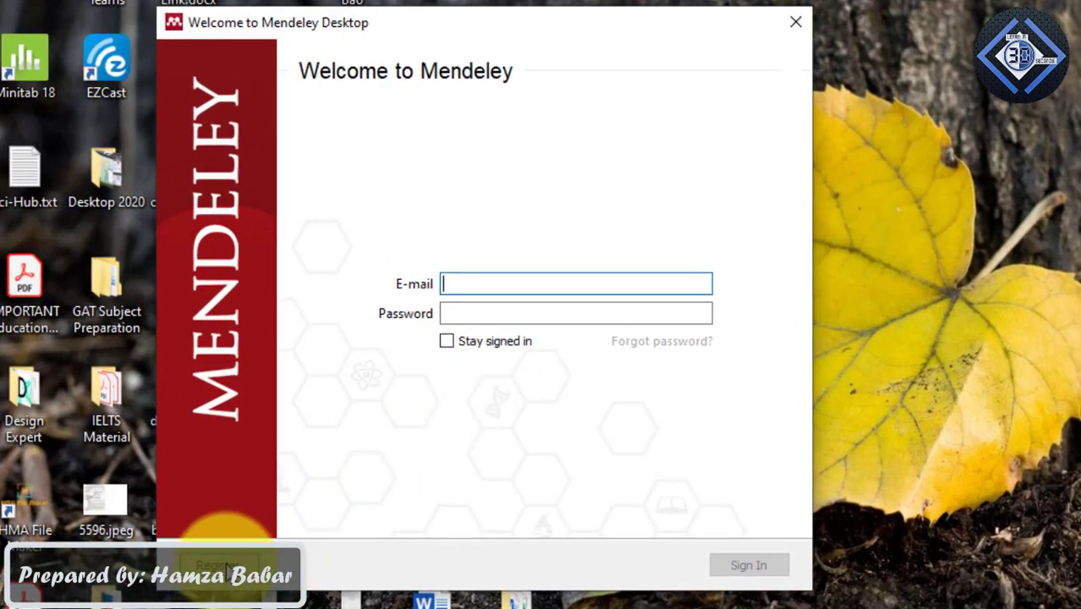
click(218, 565)
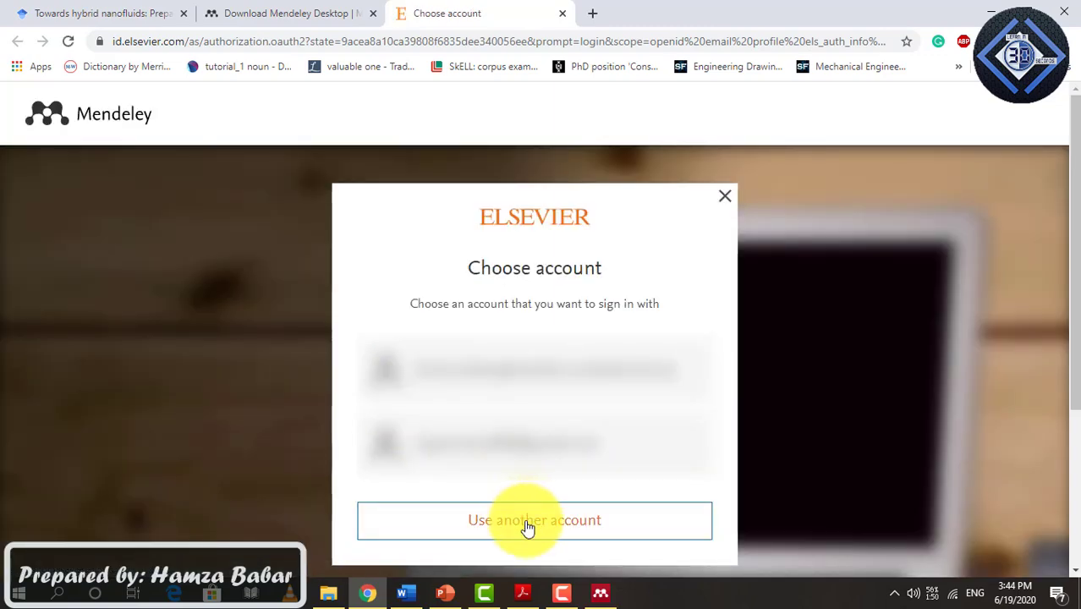
- Choose another account, fill in the saved e-mail address, and continue to registration
click(524, 520)
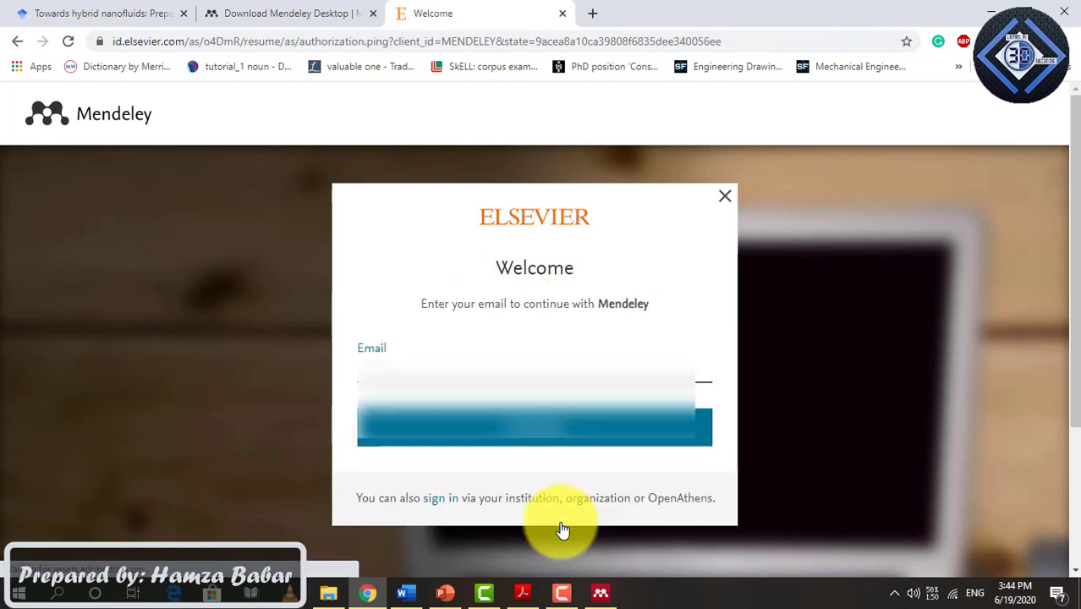
click(474, 361)
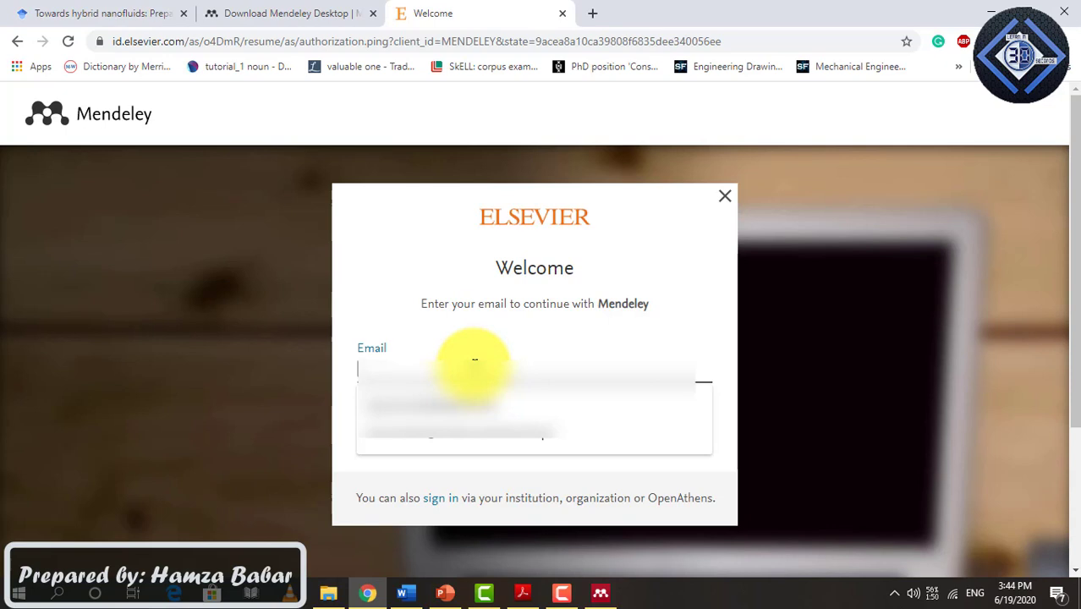
click(473, 404)
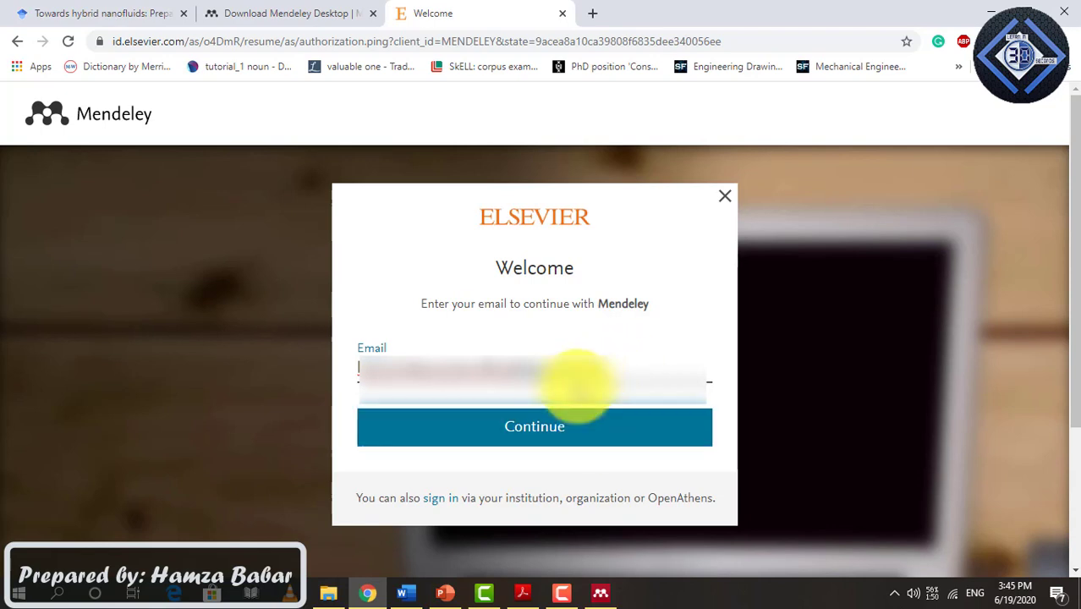
click(538, 440)
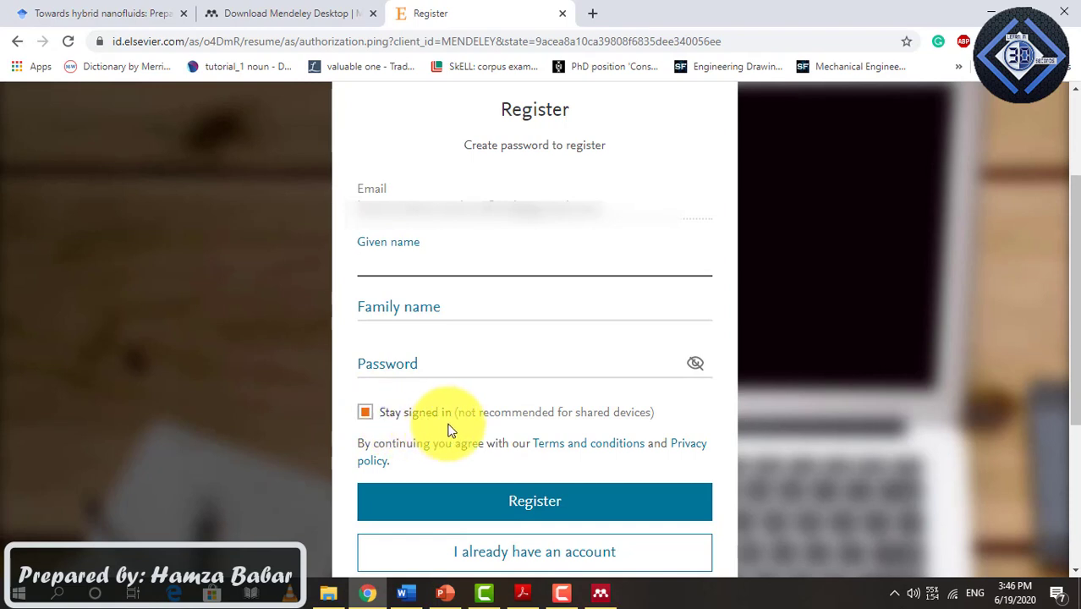
- Keep 'Stay signed in' checked, then close the Elsevier Register tab
click(365, 413)
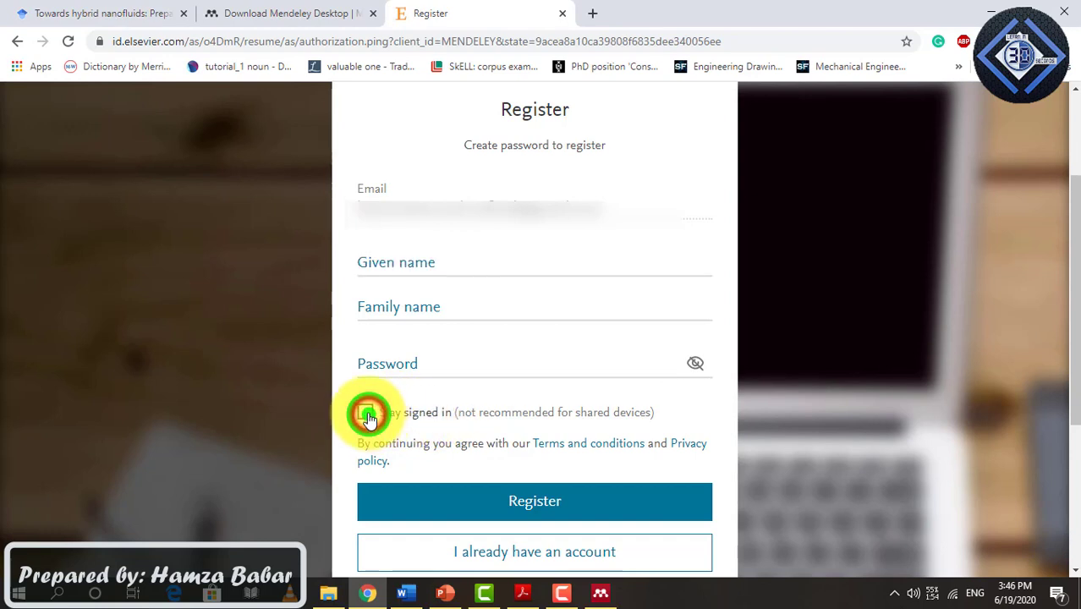
click(366, 412)
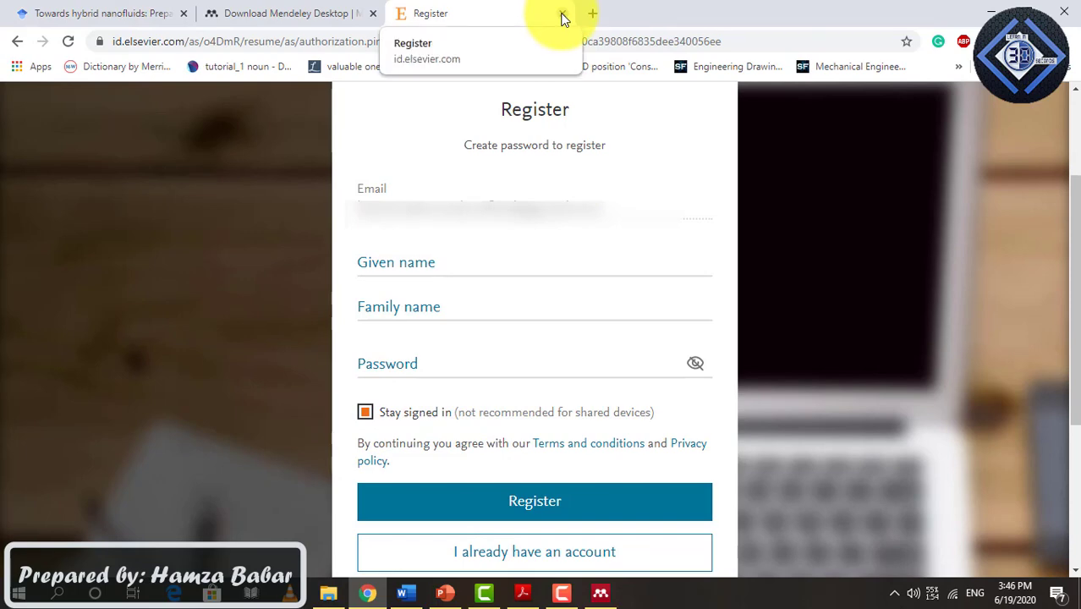
click(563, 15)
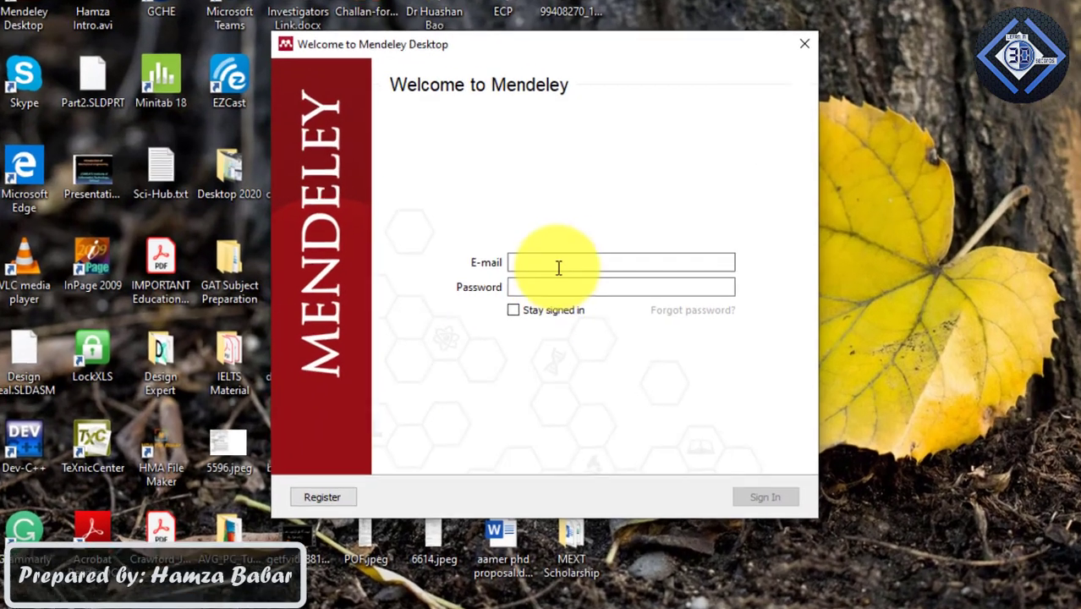
- Enter the account e-mail and password in Welcome to Mendeley and sign in
click(565, 257)
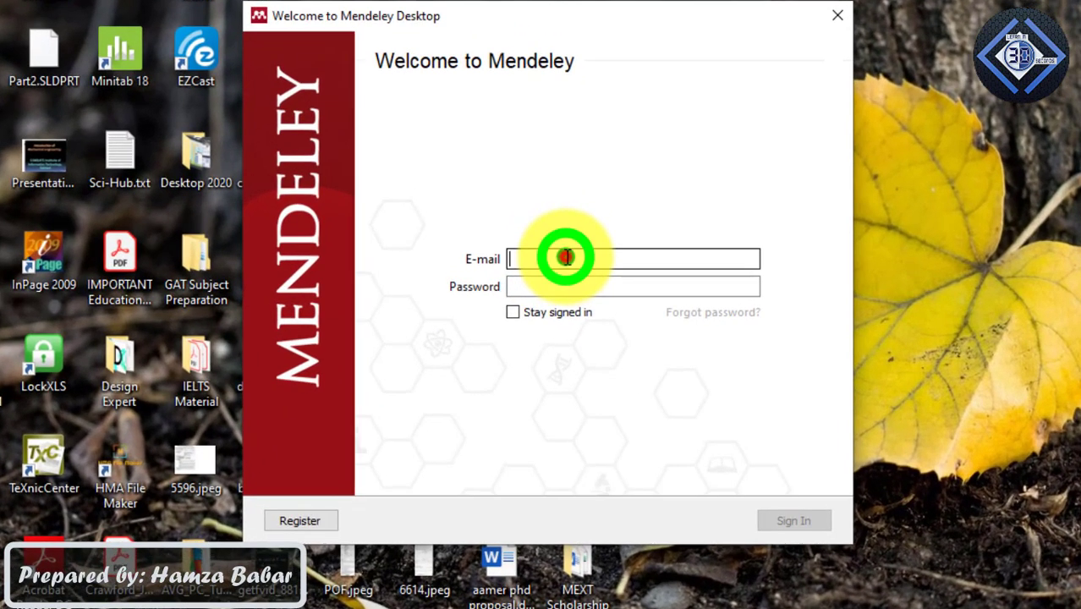
click(566, 258)
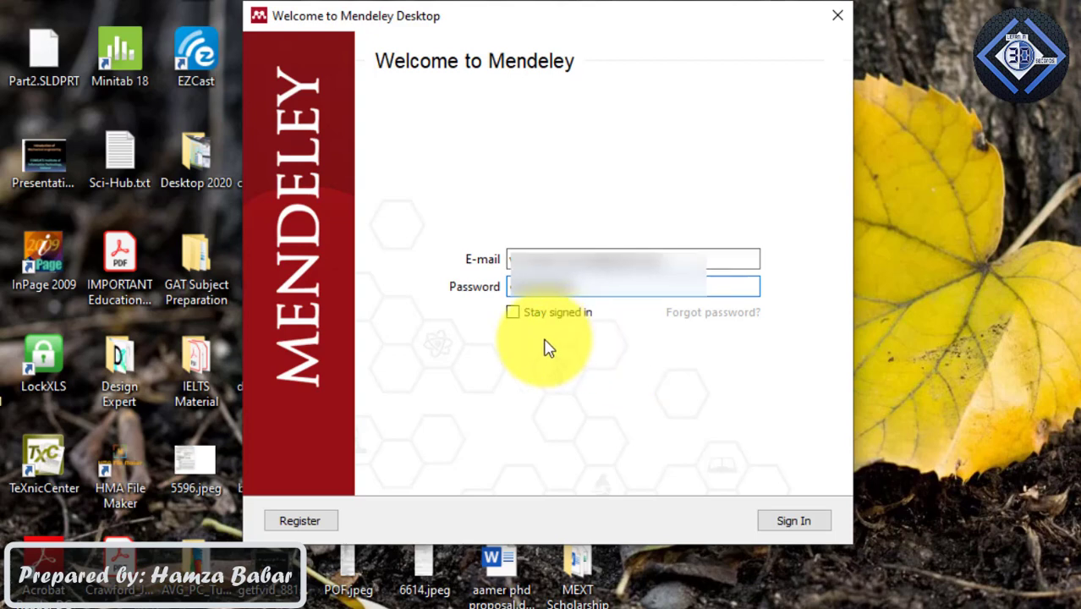
click(799, 507)
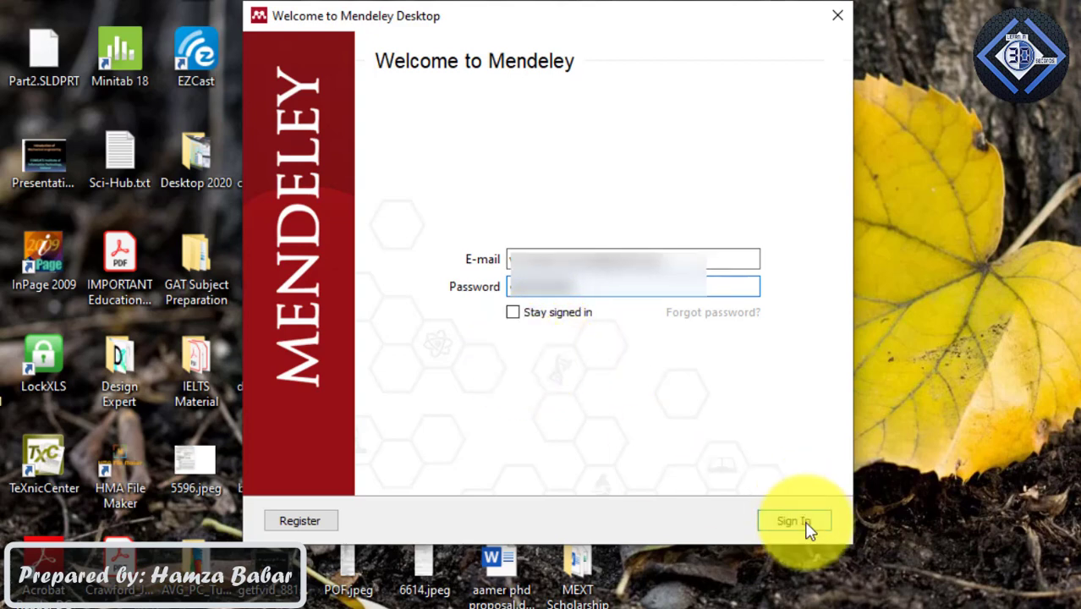
click(805, 524)
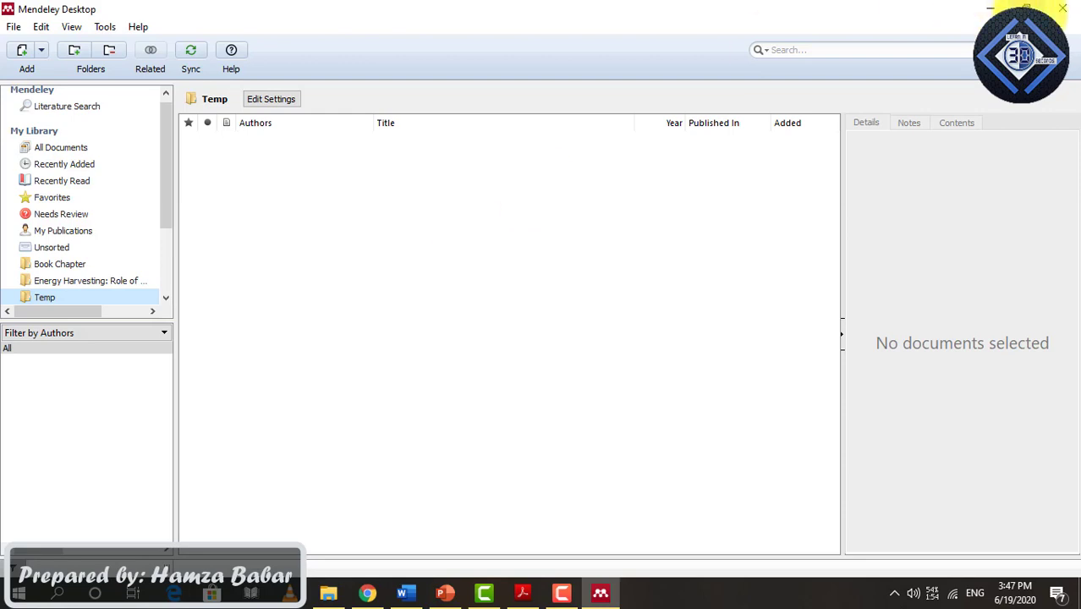
- Place the papers folder beside Mendeley and drag the Towards hybrid nanofluids PDF into Temp
click(330, 592)
click(1026, 8)
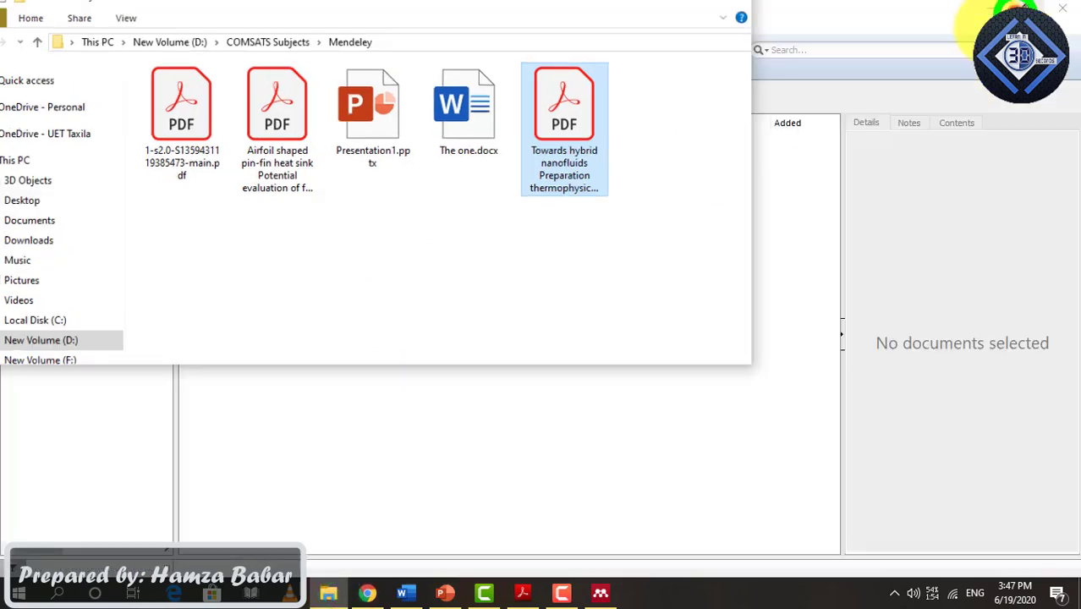
mouse_move(598, 24)
mouse_down()
mouse_move(840, 224)
mouse_move(827, 251)
mouse_up()
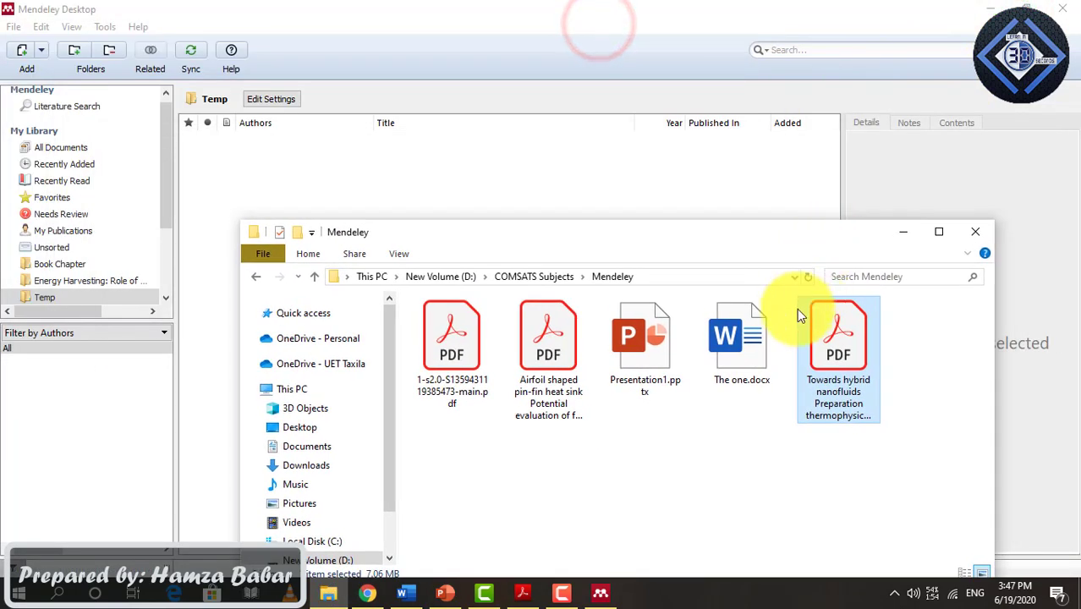
drag(835, 355, 506, 189)
- Drop the same PDF into Temp again, then right-click the first imported copy
drag(655, 237, 628, 294)
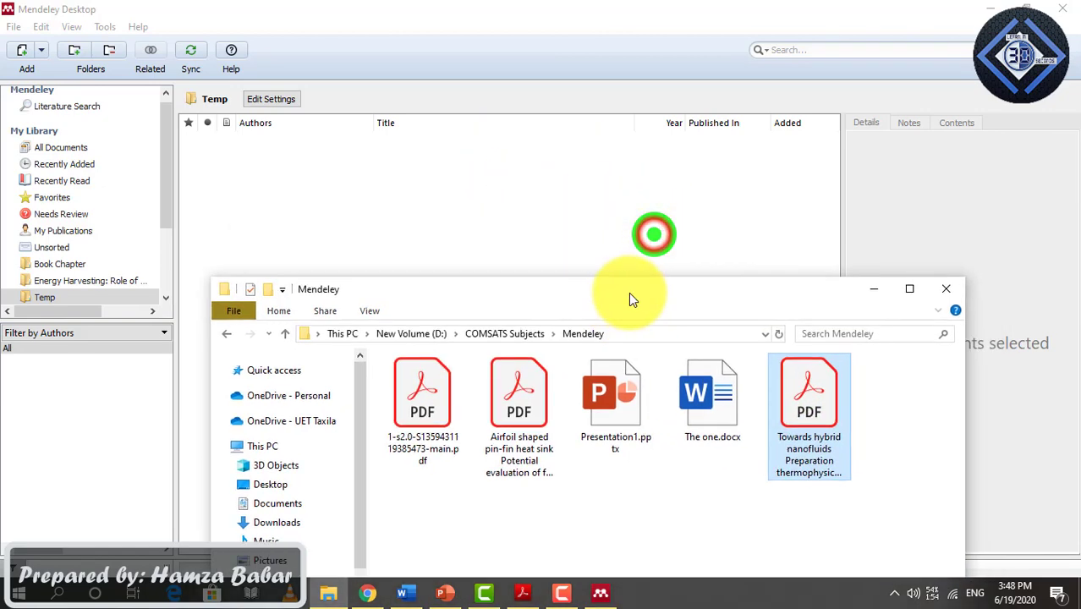
drag(803, 381, 407, 172)
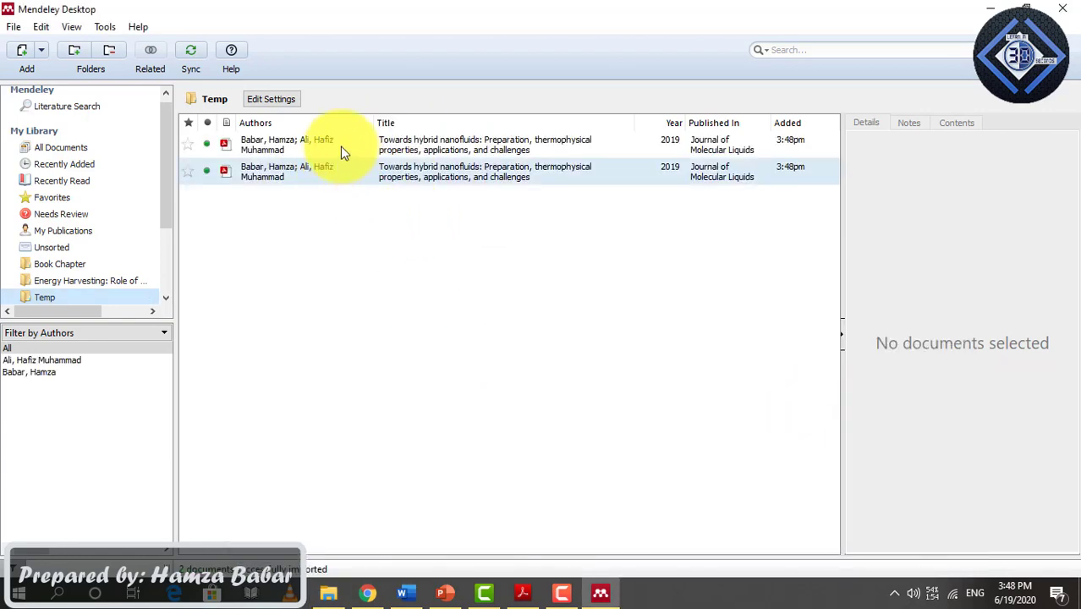
click(340, 146)
right_click(340, 146)
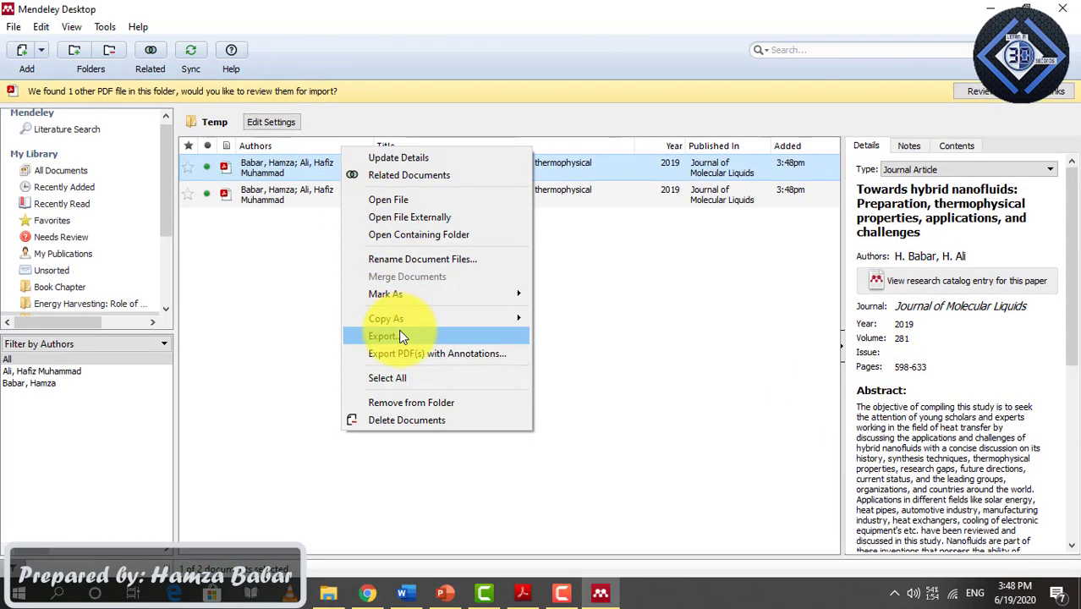
- Remove the duplicate Towards hybrid nanofluids entry from the Temp folder
click(407, 403)
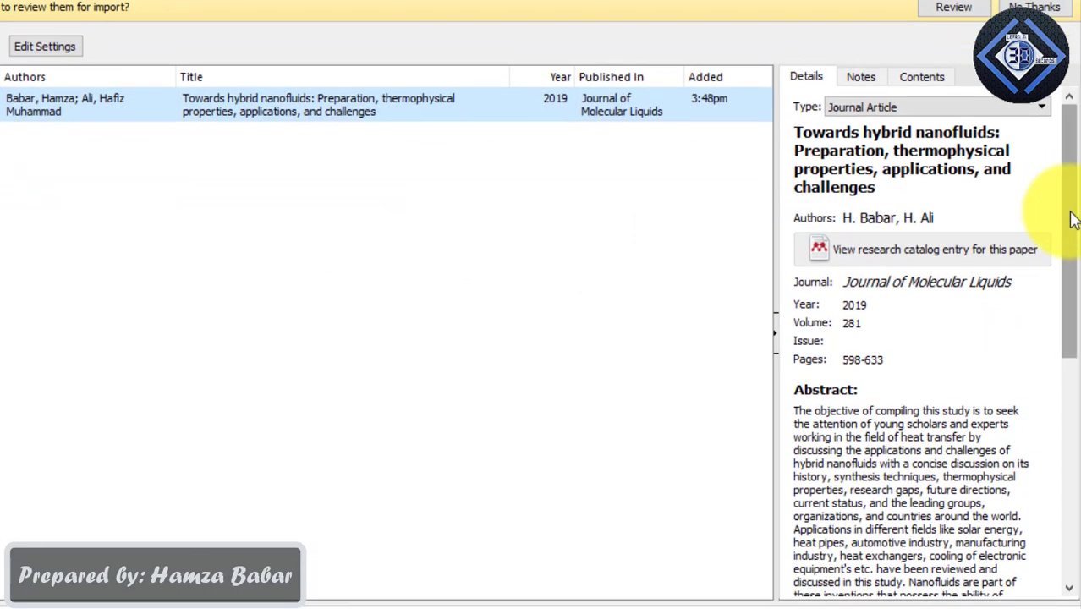
drag(1072, 218, 1041, 183)
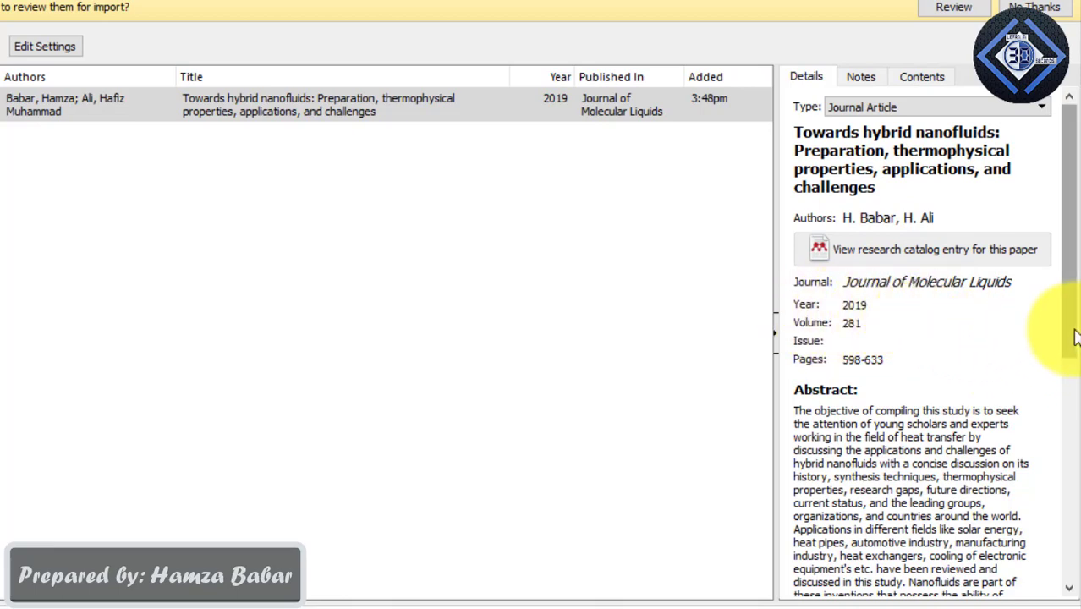
mouse_move(1072, 330)
mouse_down()
mouse_move(1074, 512)
mouse_move(1068, 302)
mouse_up()
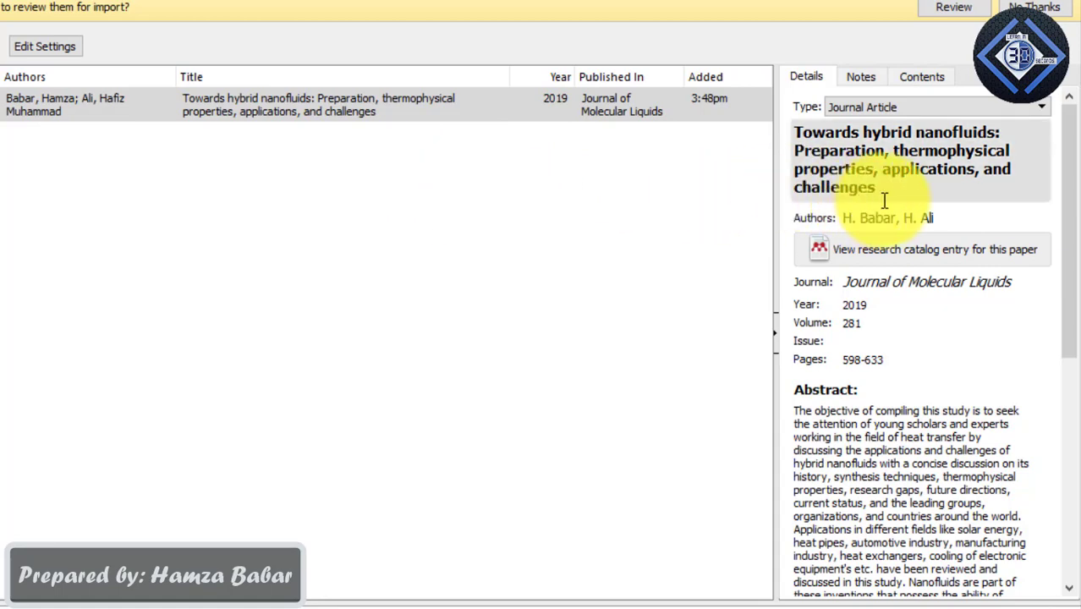
- Run a DOI lookup on the remaining hybrid nanofluids entry to add its URL
click(736, 229)
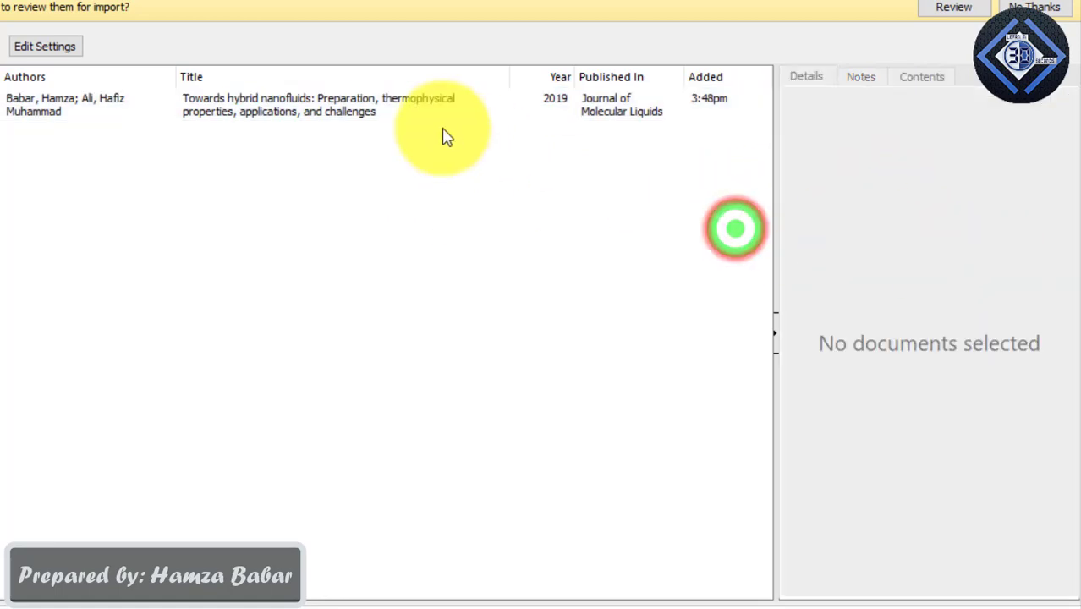
click(392, 118)
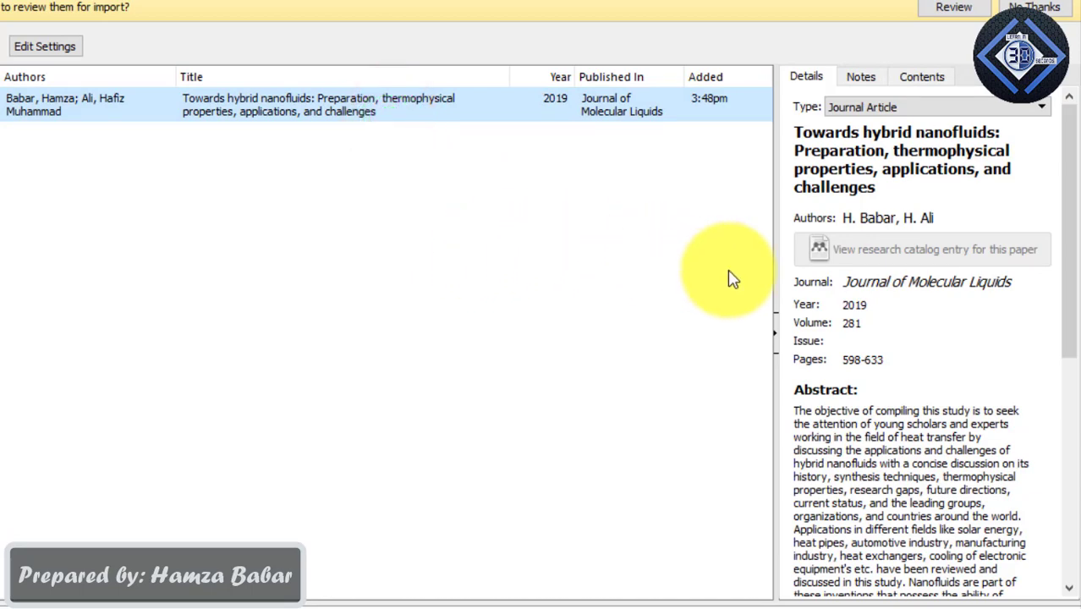
drag(1068, 287, 1072, 496)
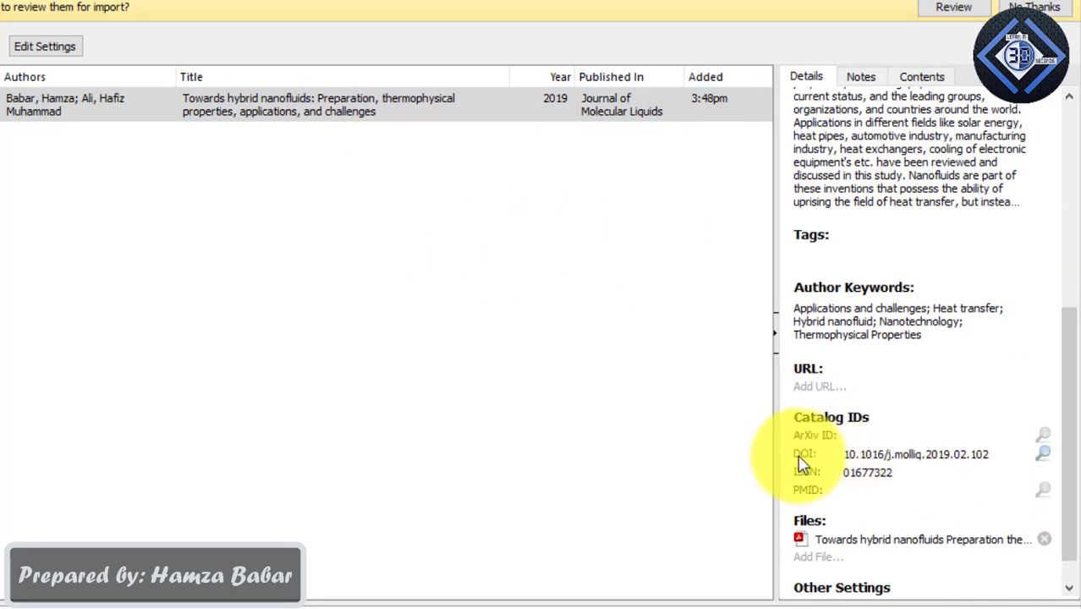
click(1046, 458)
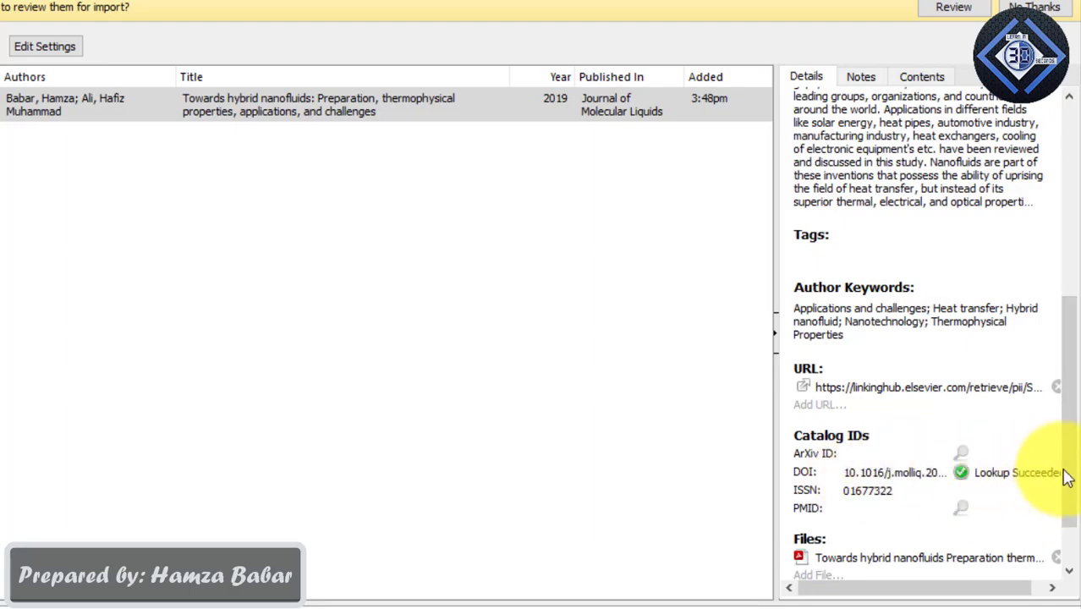
drag(1068, 474, 1069, 254)
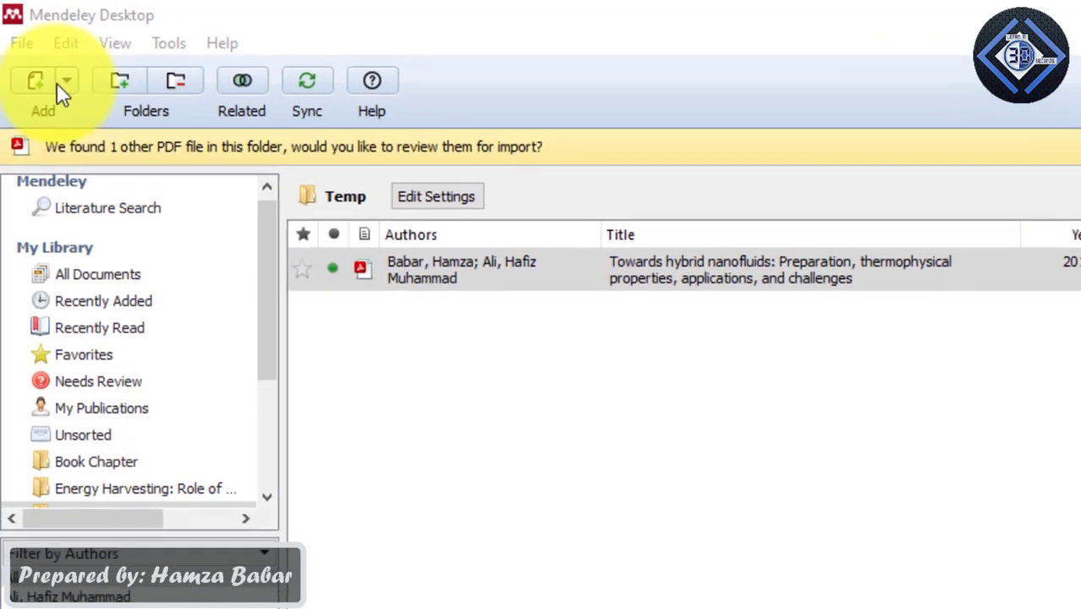
click(35, 84)
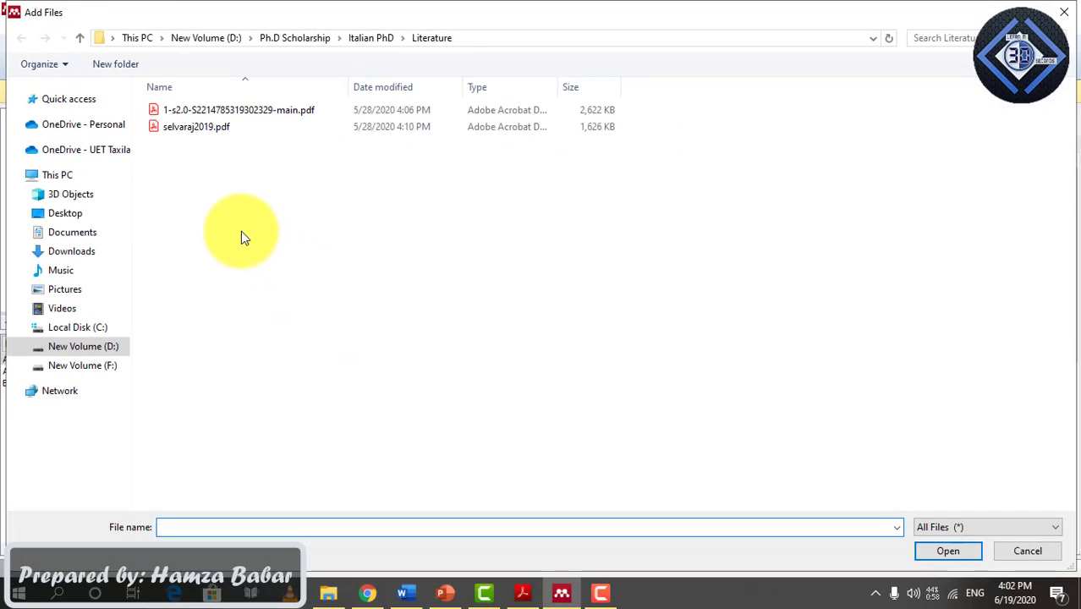
click(225, 109)
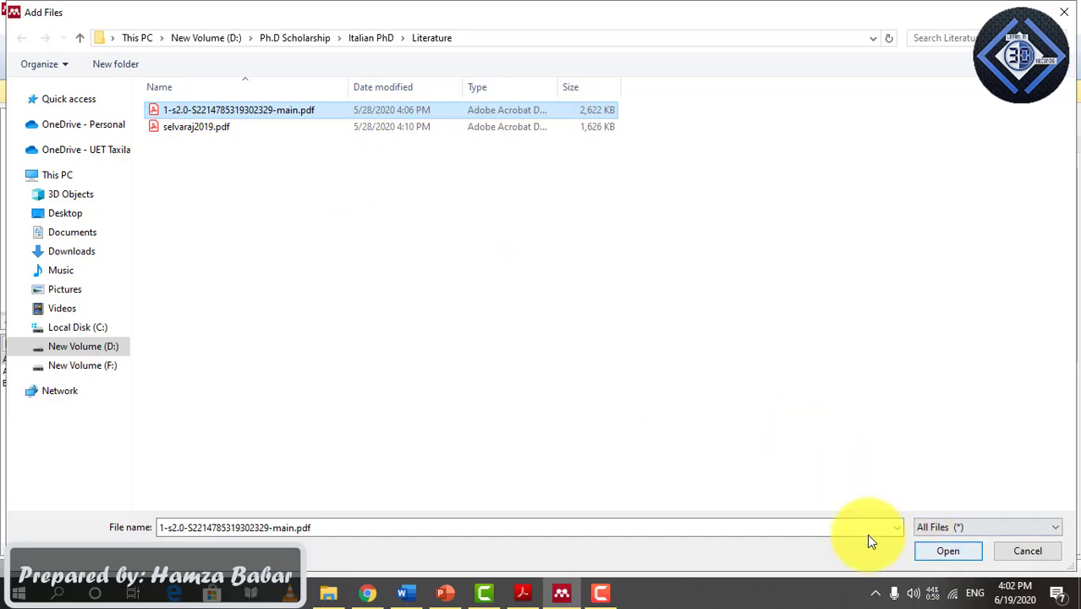
click(938, 553)
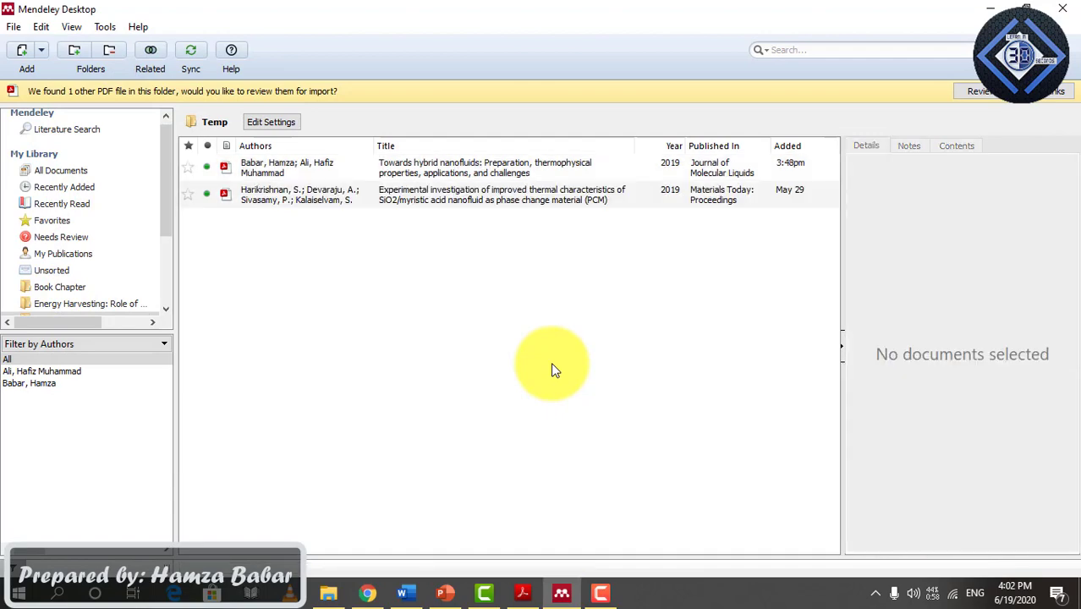
click(466, 177)
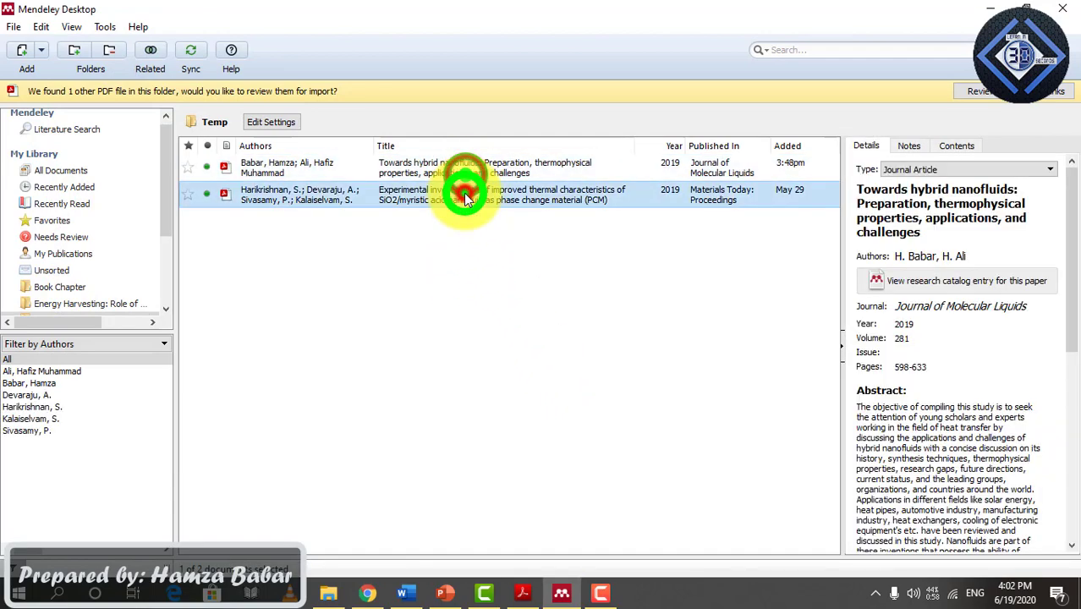
click(463, 193)
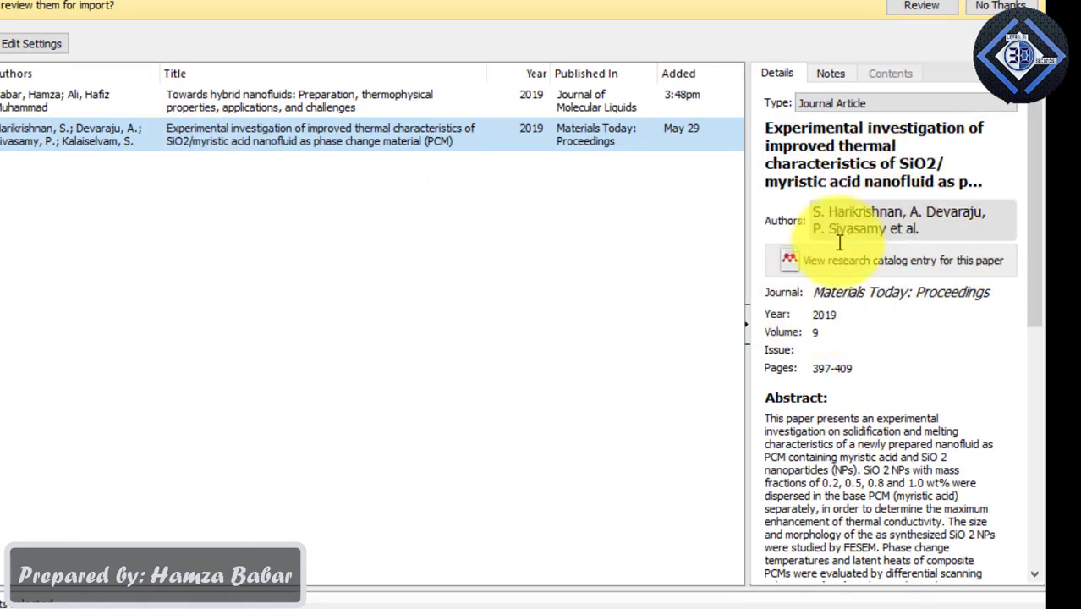
click(290, 232)
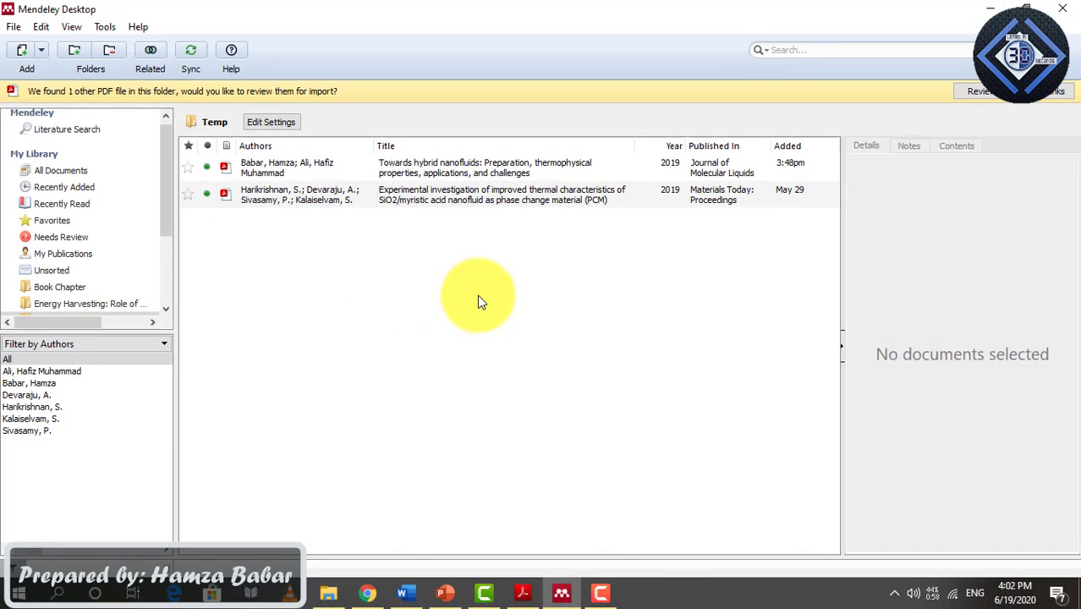
click(408, 597)
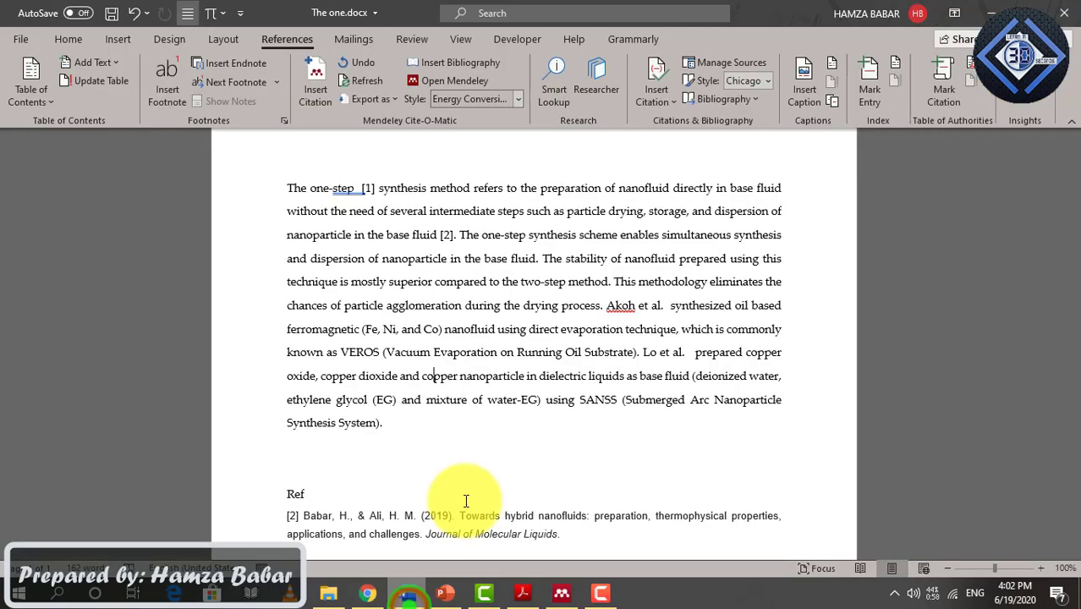
click(546, 407)
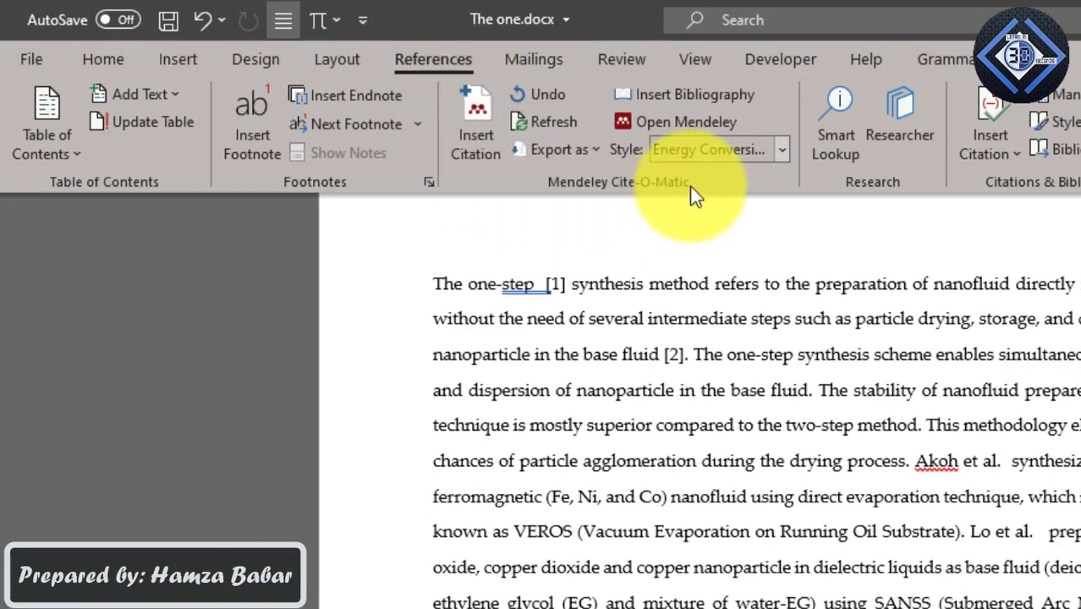
click(490, 133)
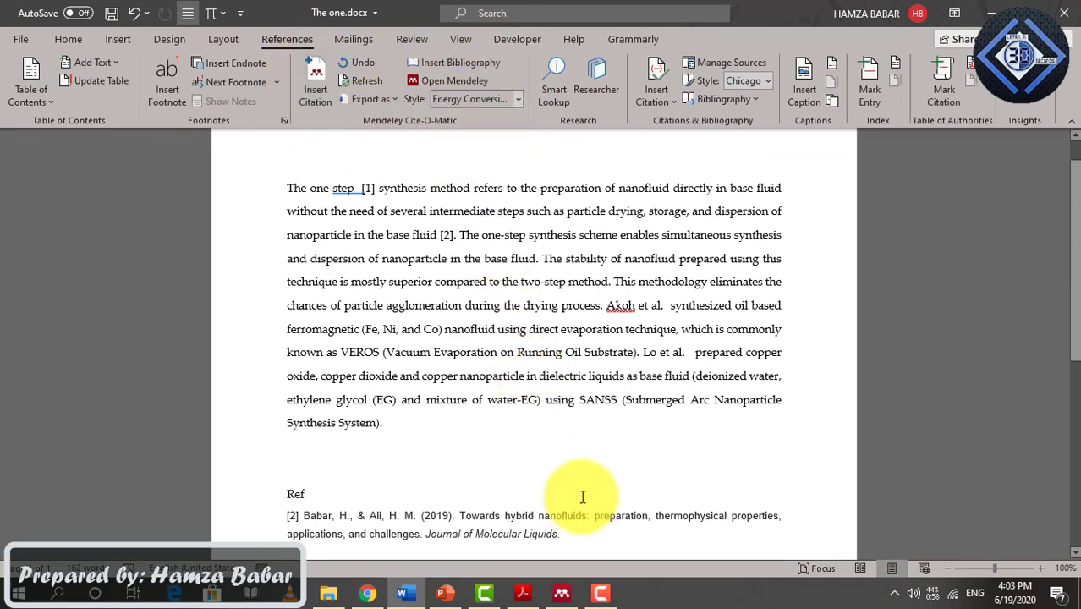
click(563, 592)
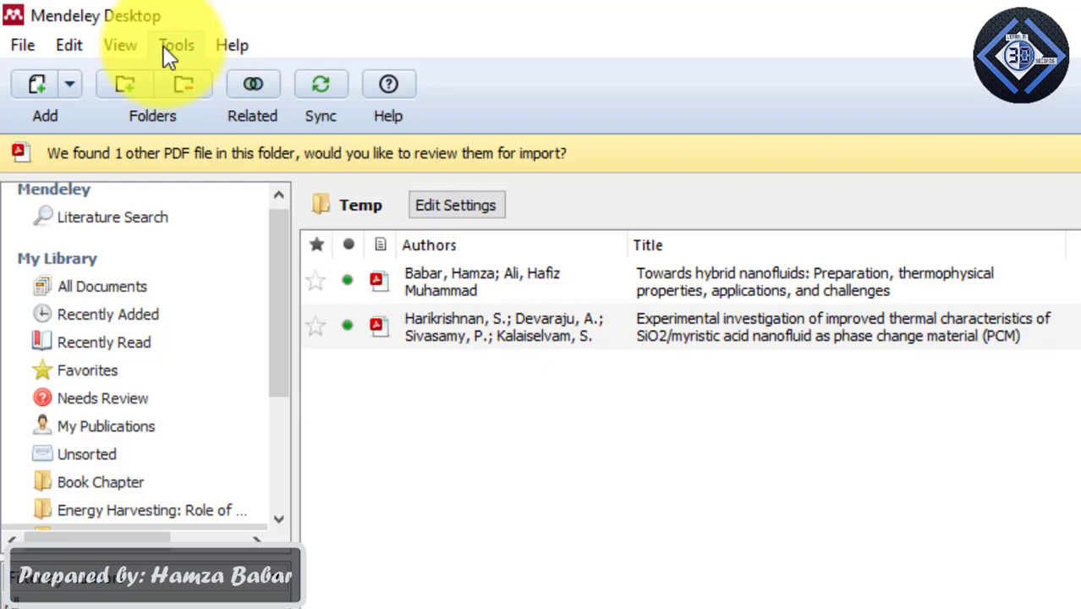
- Confirm the MS Word plugin is installed from the Tools menu, then return to Word
click(169, 52)
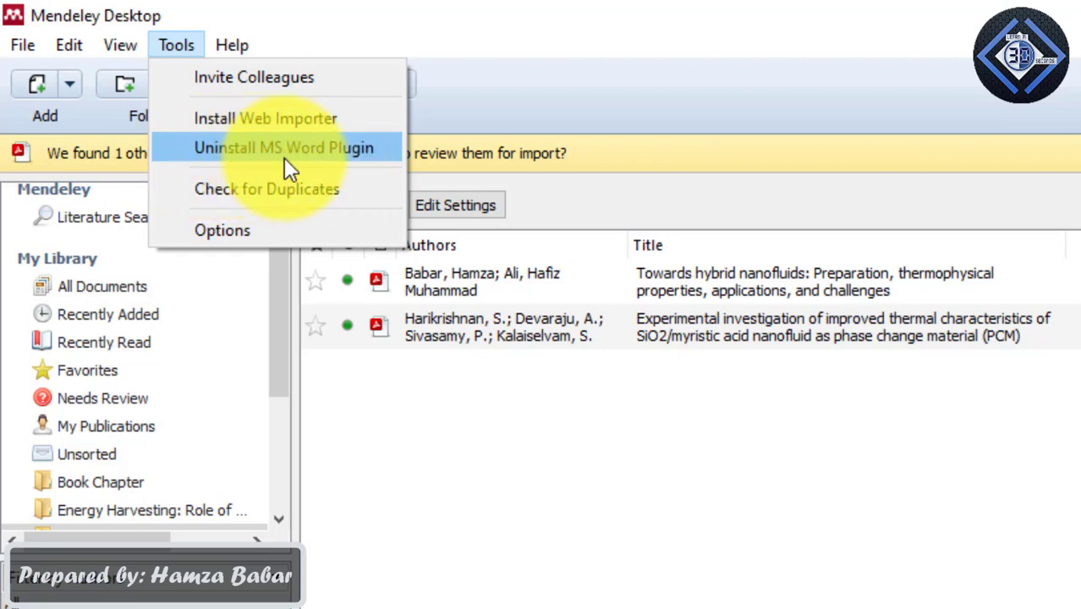
click(347, 157)
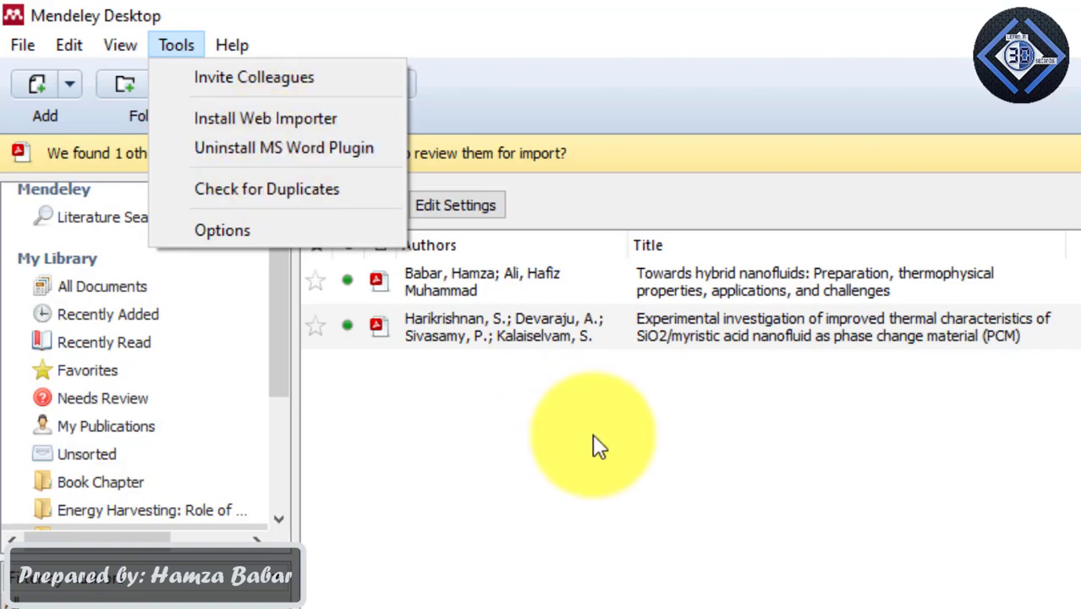
click(701, 525)
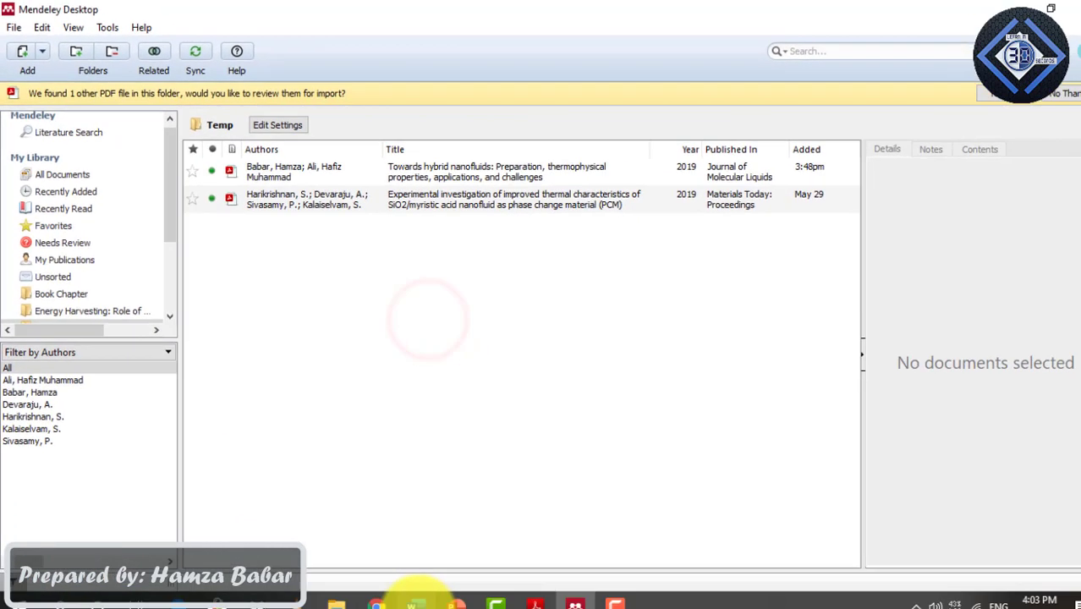
click(404, 592)
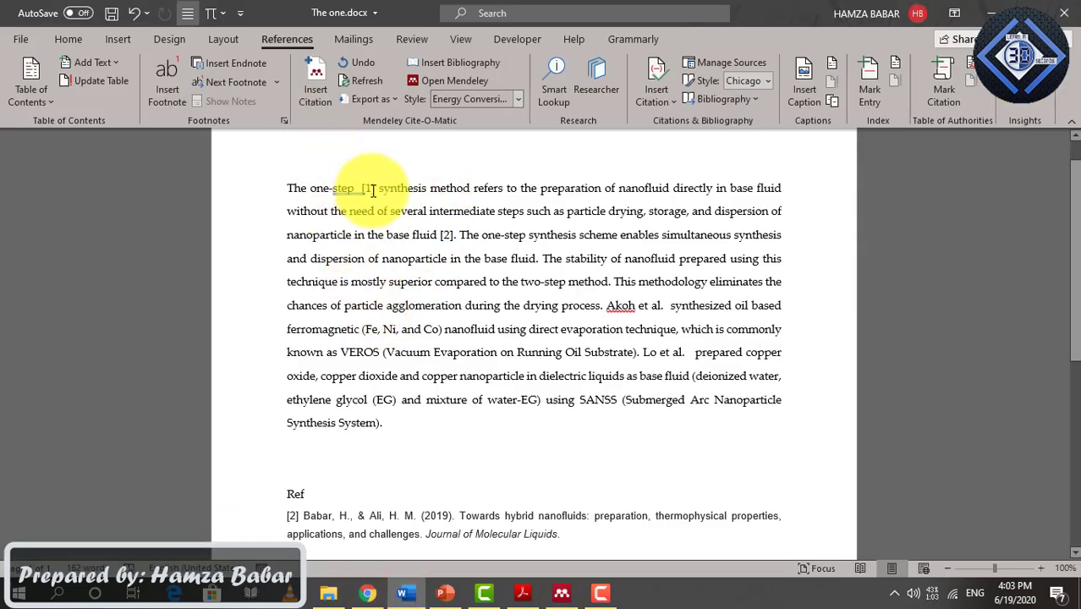
- Delete the manual [1] and [2] citations and the old Ref block with its APA entry
click(373, 188)
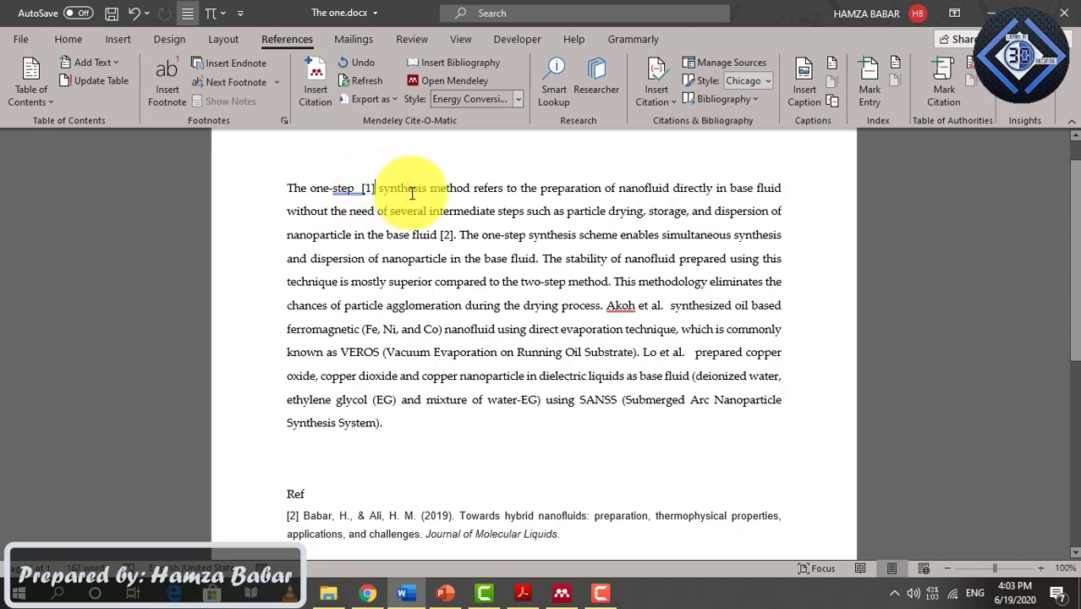
key(Delete)
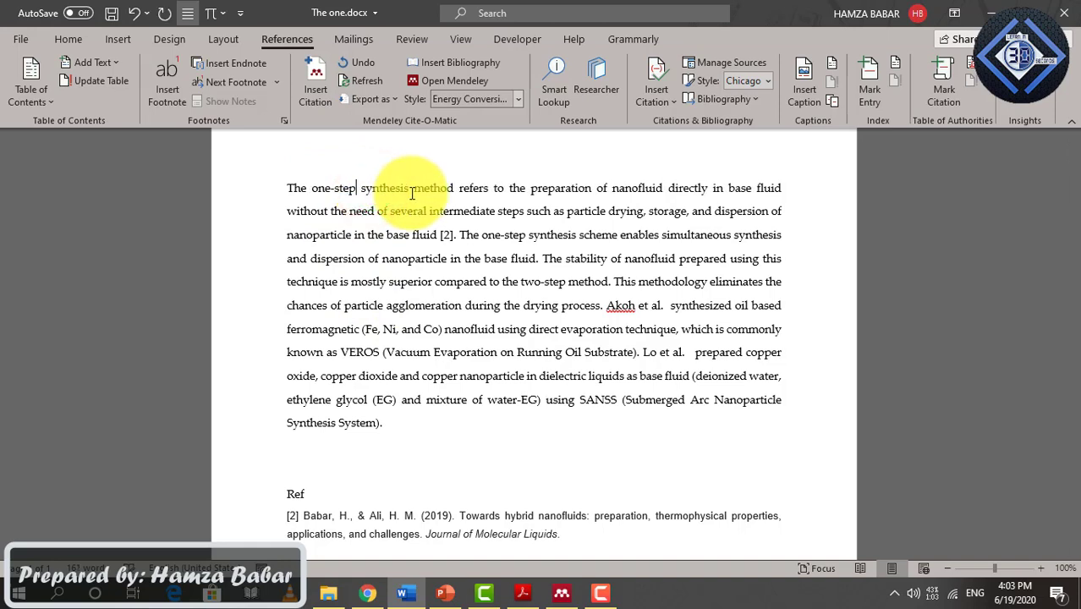
click(450, 230)
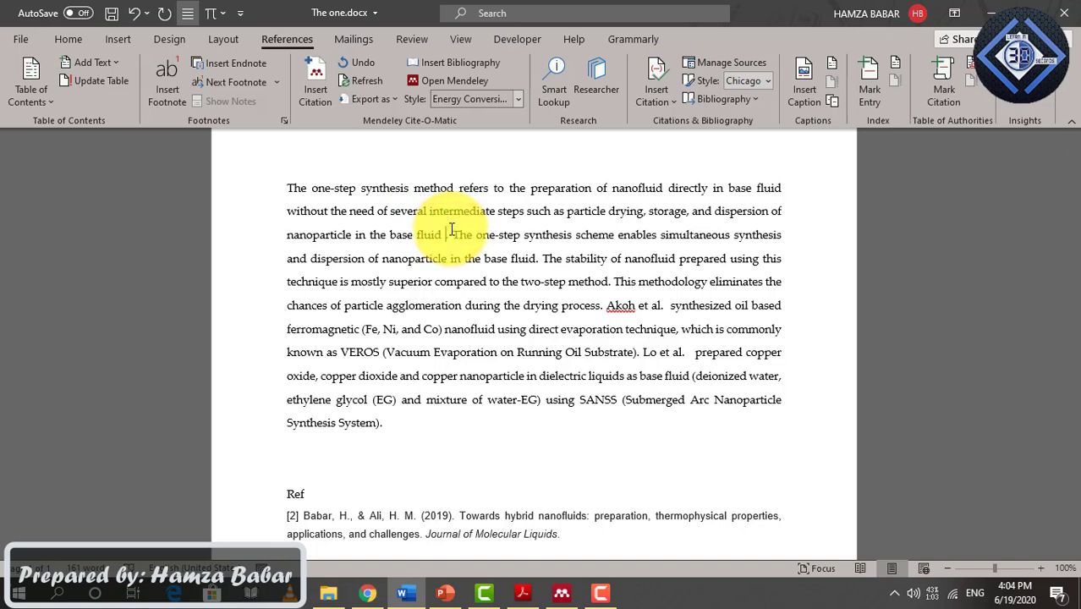
drag(577, 538, 238, 492)
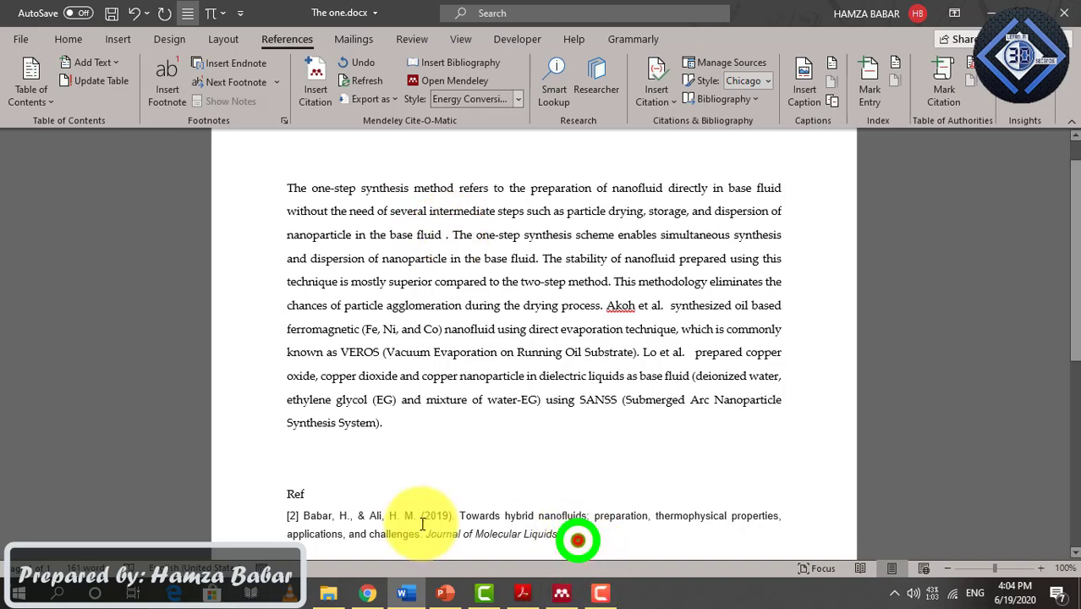
key(Delete)
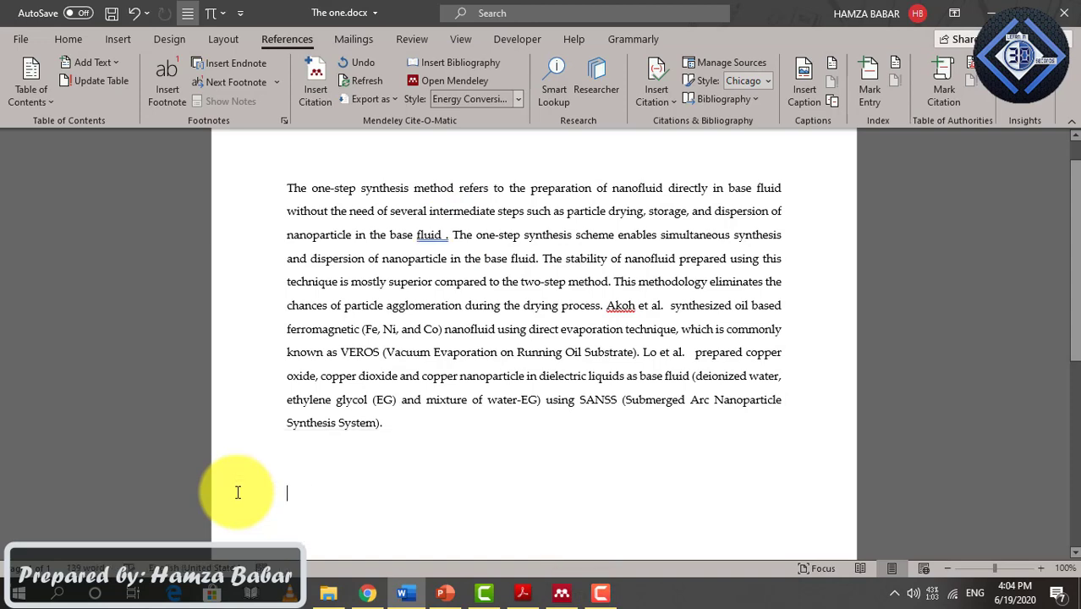
- Start a Mendeley citation right after "fluid" and go to Mendeley to choose its source
click(445, 234)
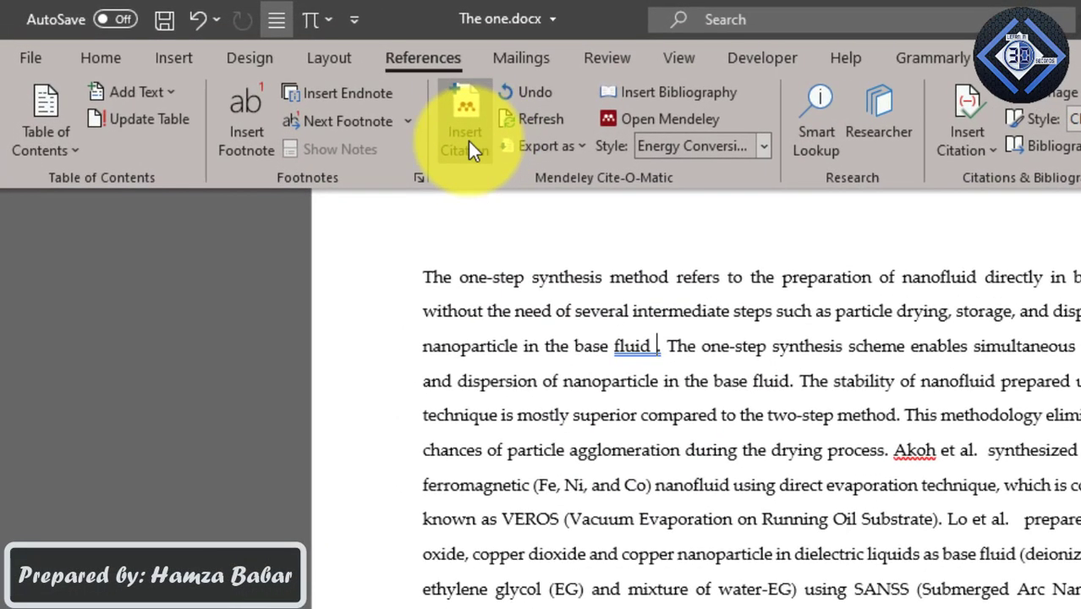
click(458, 138)
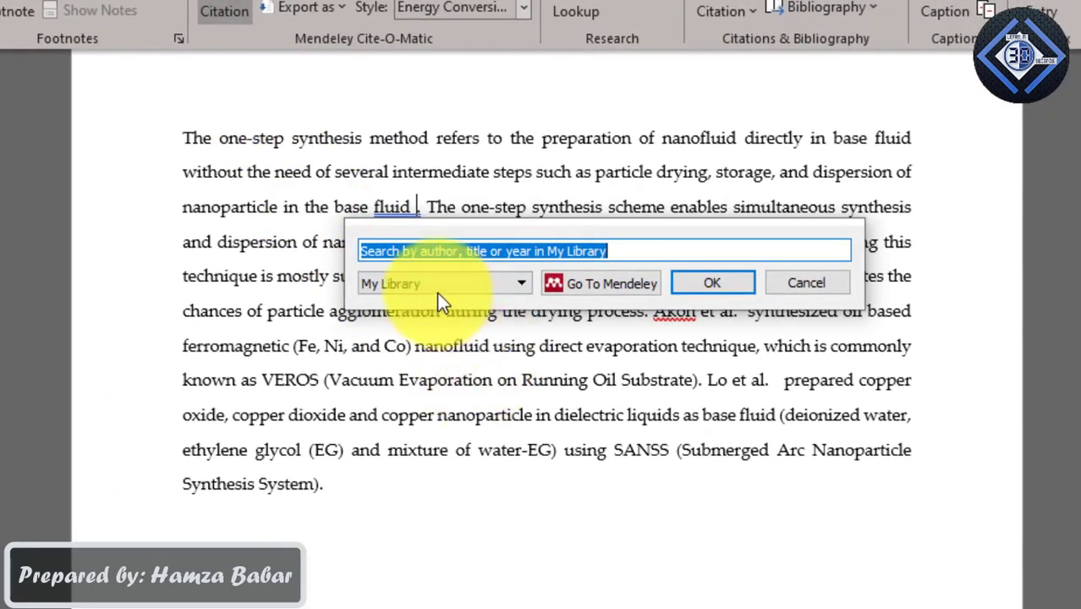
click(600, 285)
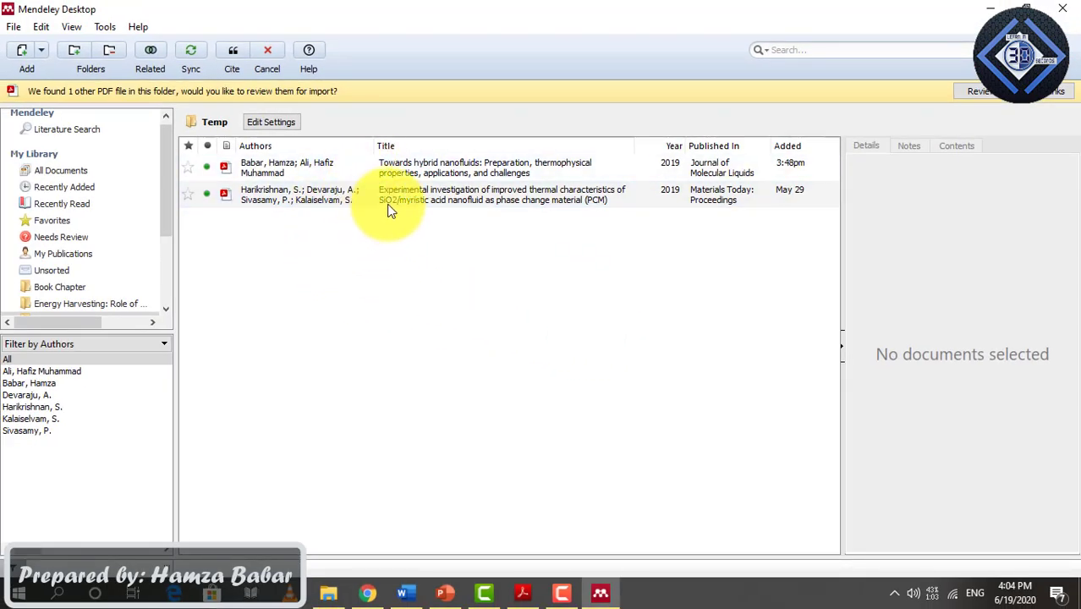
- Cite the Towards hybrid nanofluids paper into Word, giving [1] after "fluid"
click(431, 173)
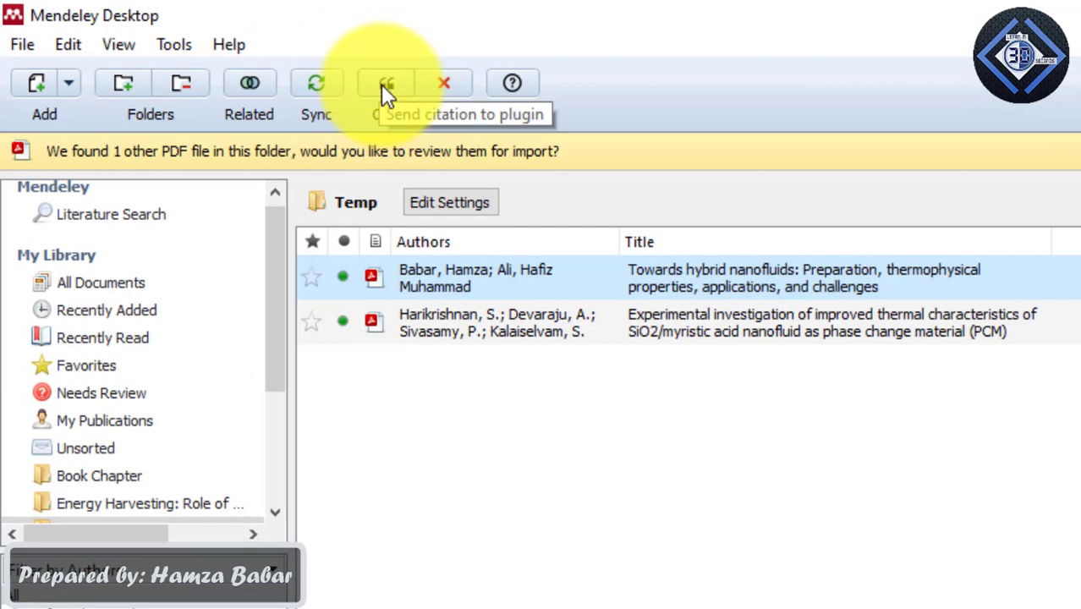
click(381, 84)
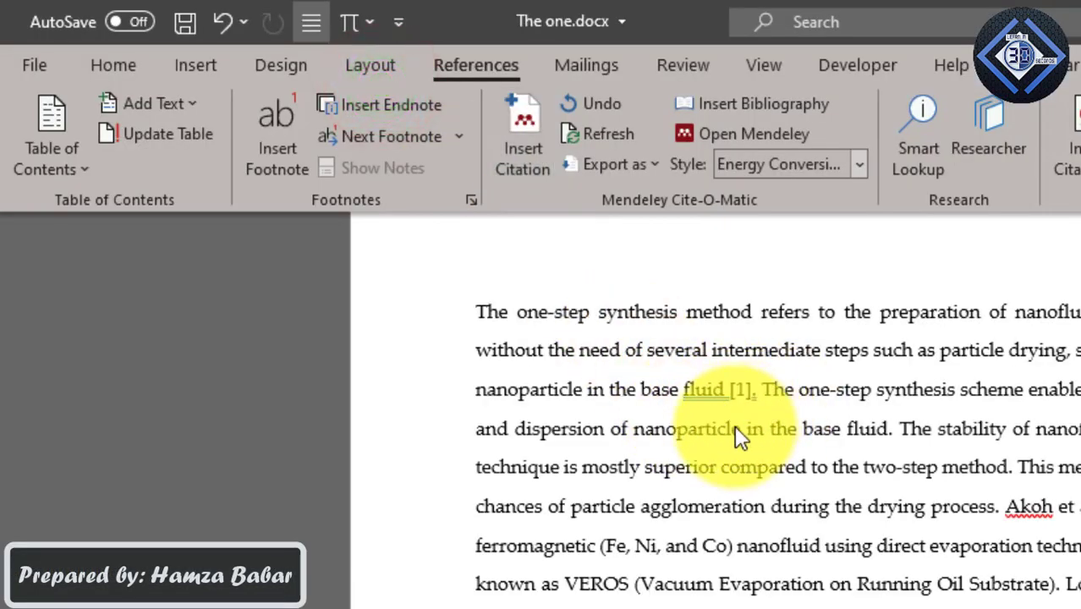
click(741, 389)
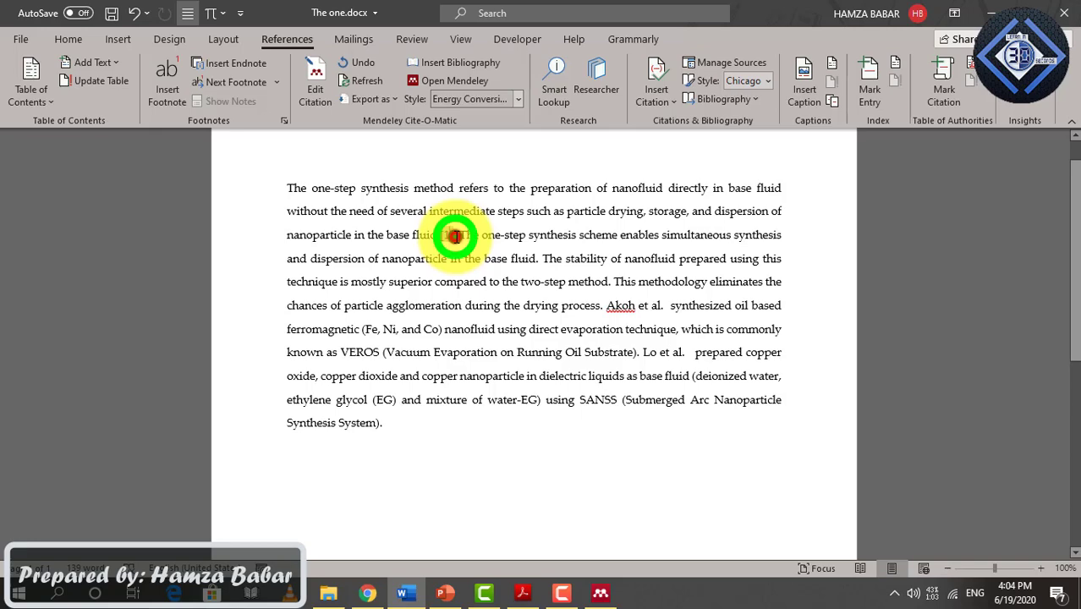
scroll(441, 412, down, 5)
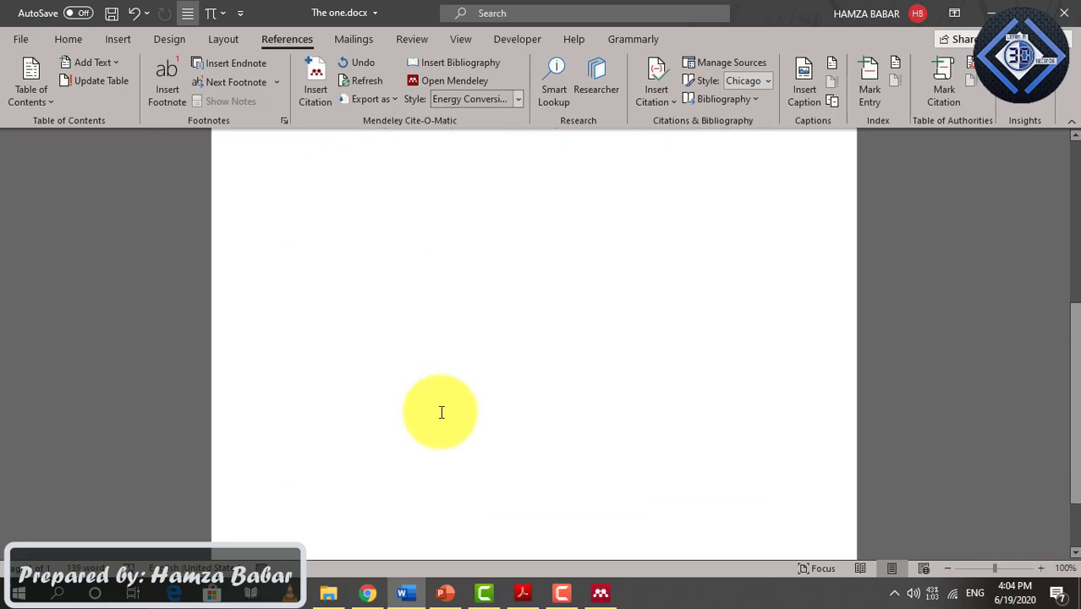
scroll(441, 411, up, 3)
scroll(441, 412, down, 2)
scroll(441, 412, down, 2)
scroll(442, 412, up, 3)
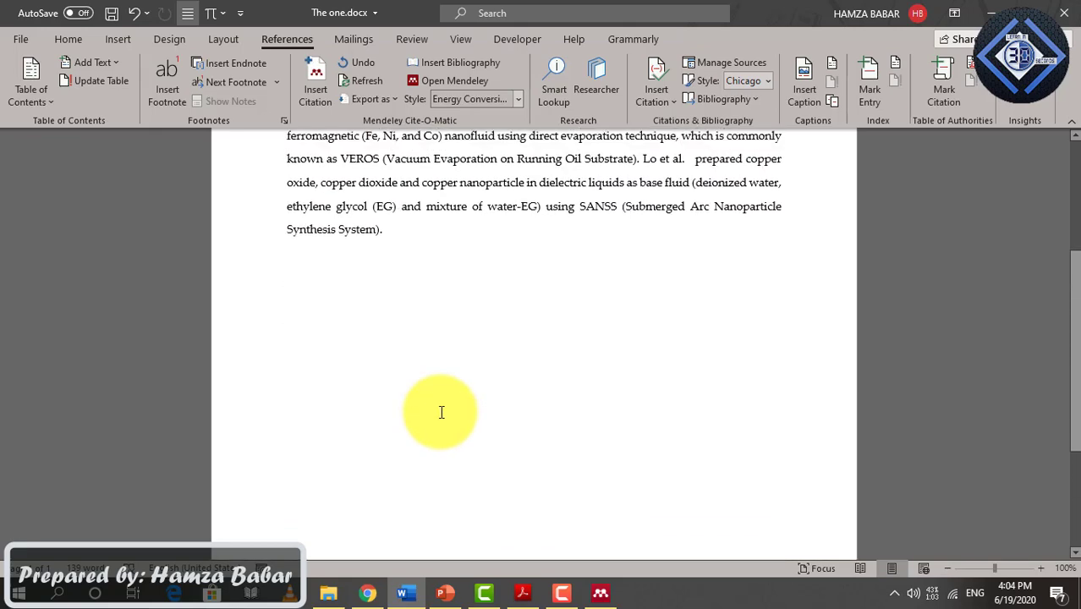
scroll(442, 412, up, 4)
scroll(441, 411, down, 2)
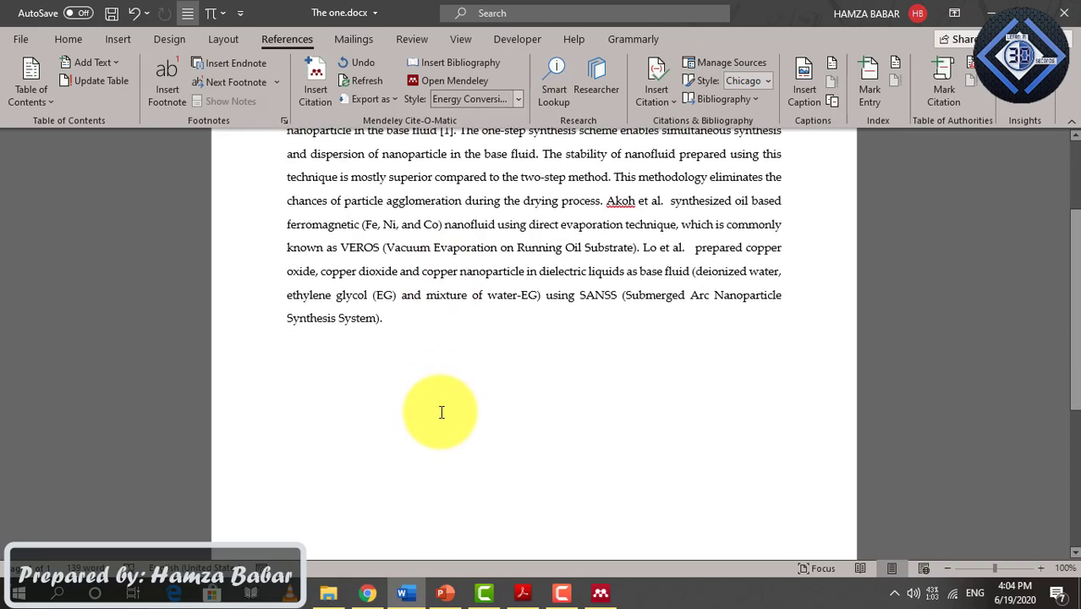
scroll(441, 411, down, 1)
click(433, 409)
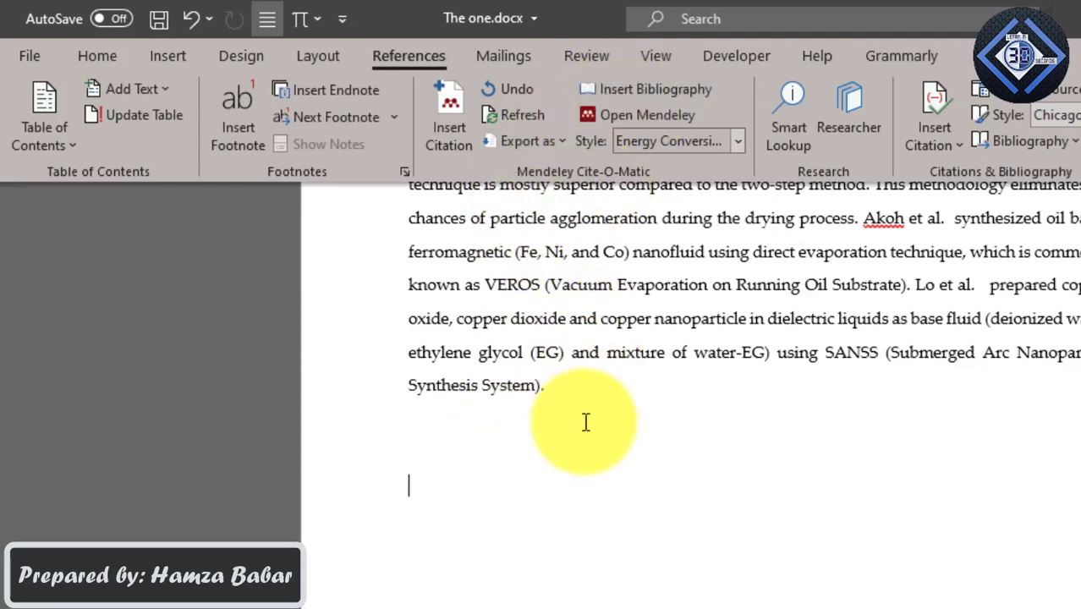
scroll(586, 459, up, 1)
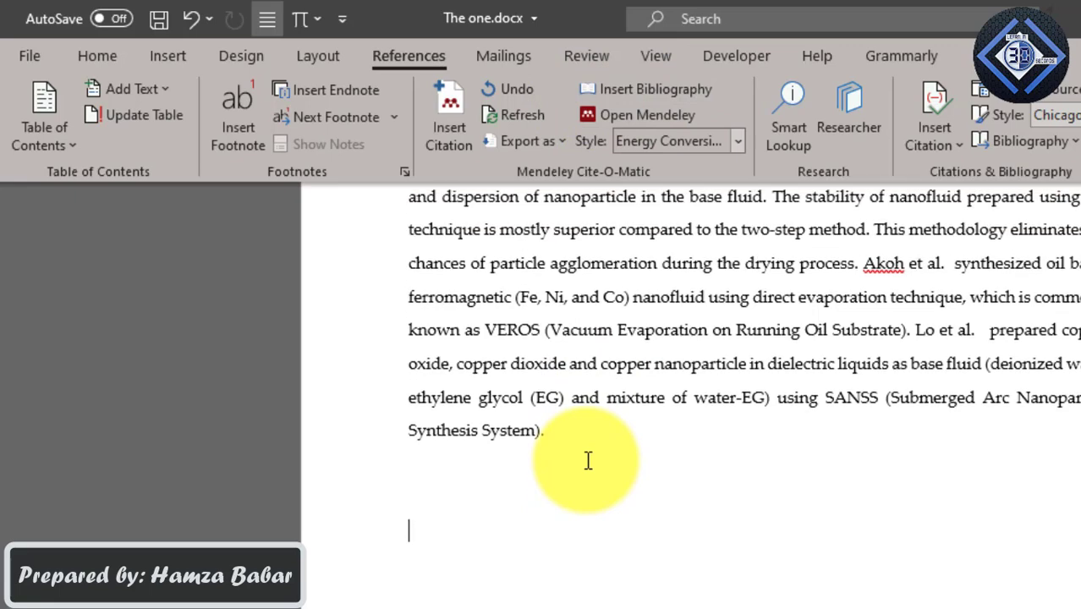
- Insert the Mendeley bibliography on the empty line below the paragraph
click(449, 600)
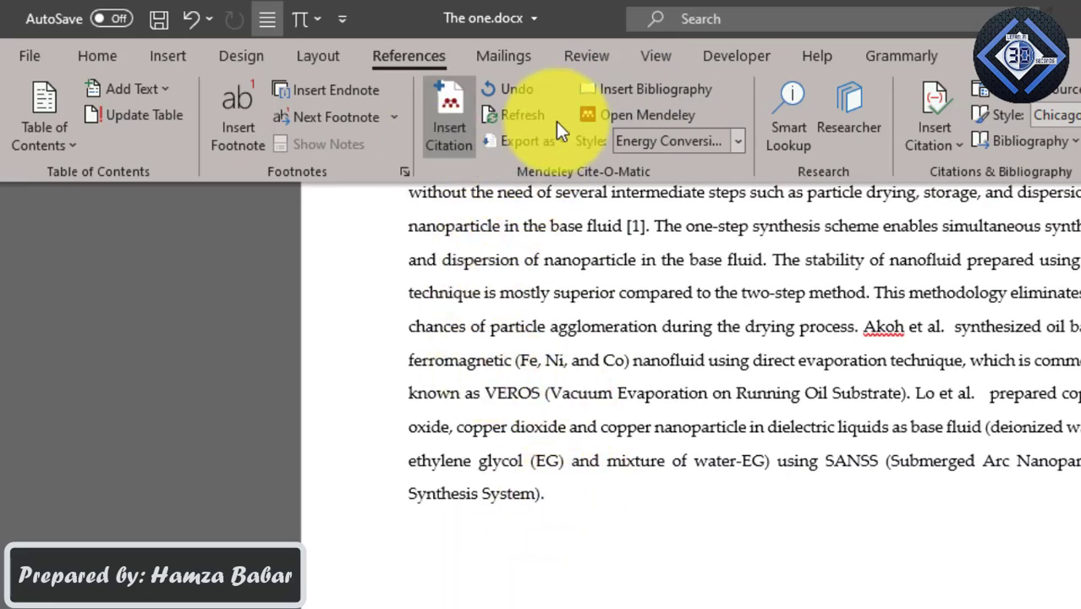
click(648, 93)
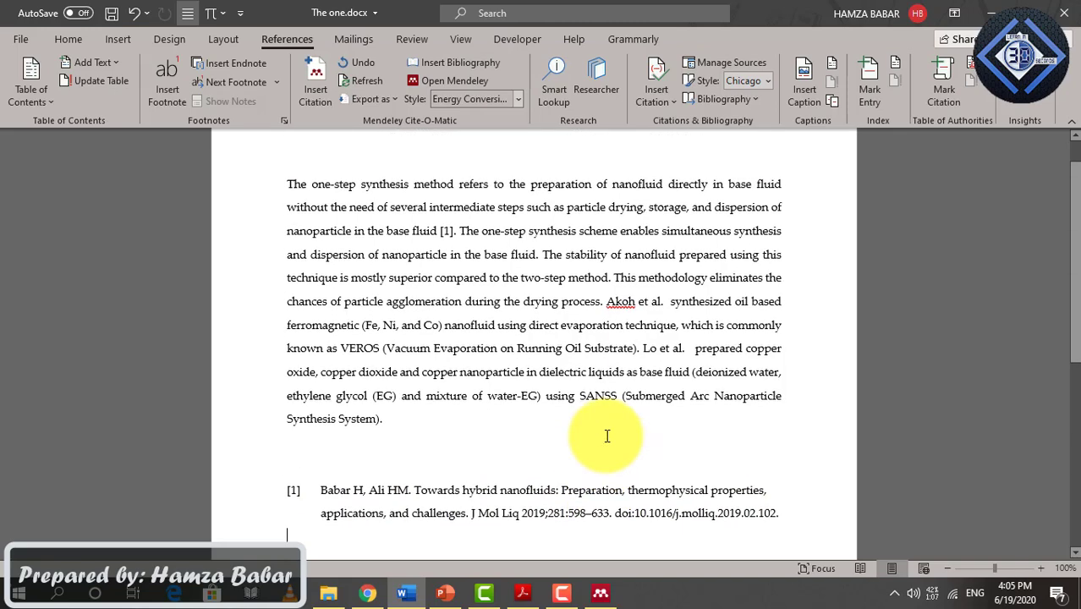
scroll(565, 364, up, 1)
click(355, 151)
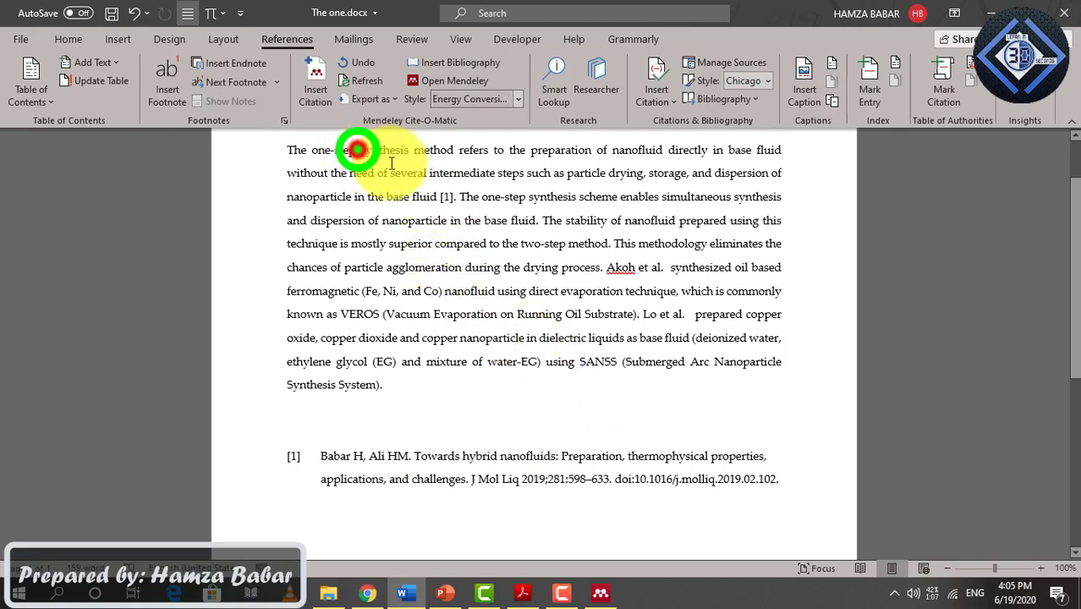
- Cite the SiO2/myristic acid PCM paper from Mendeley after "one-step"
click(317, 91)
click(488, 196)
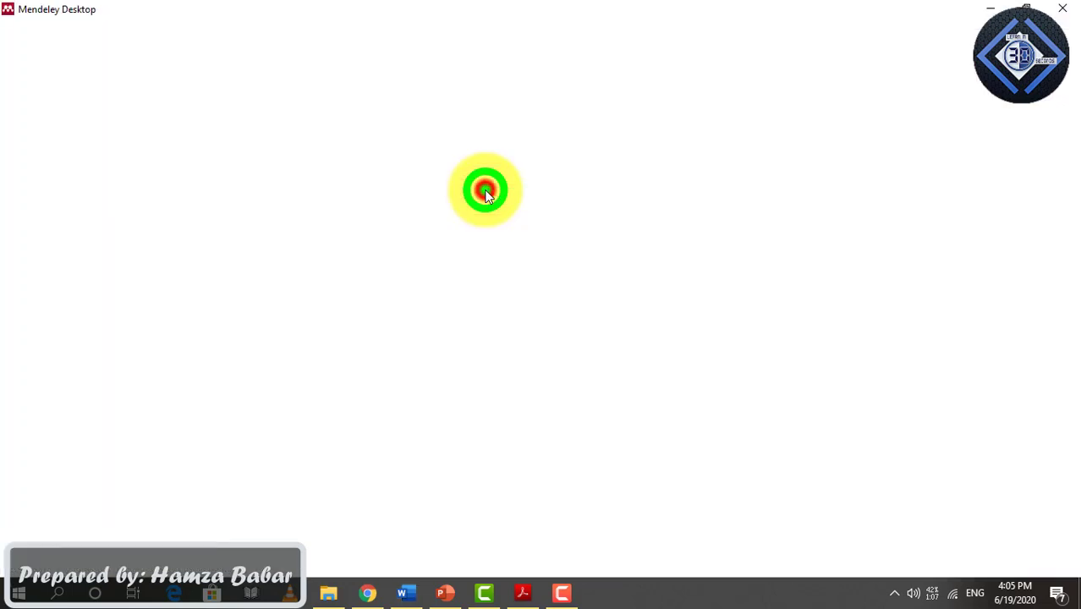
click(308, 195)
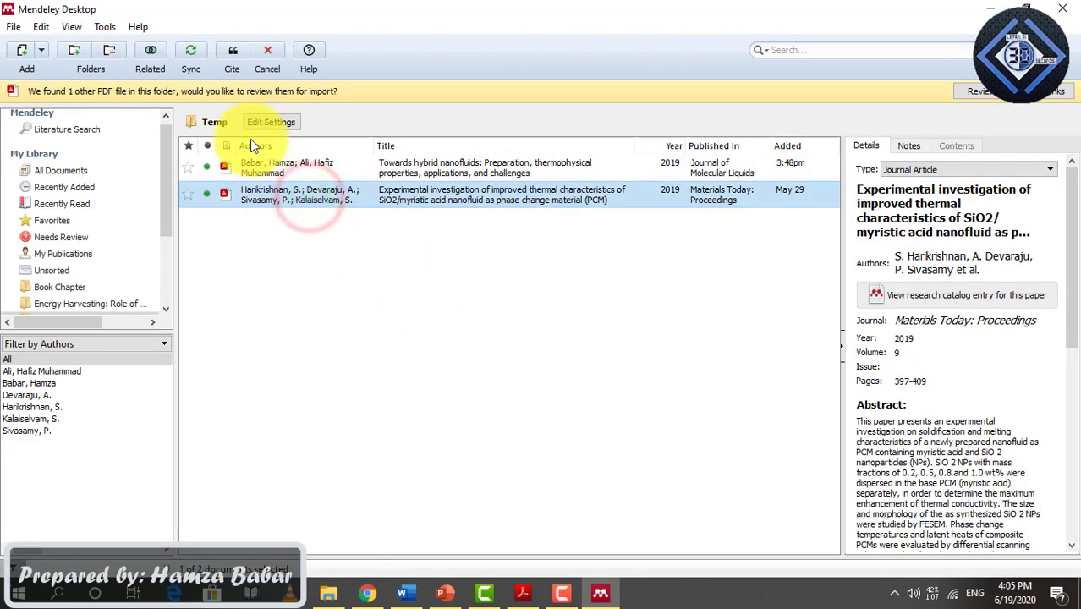
click(228, 52)
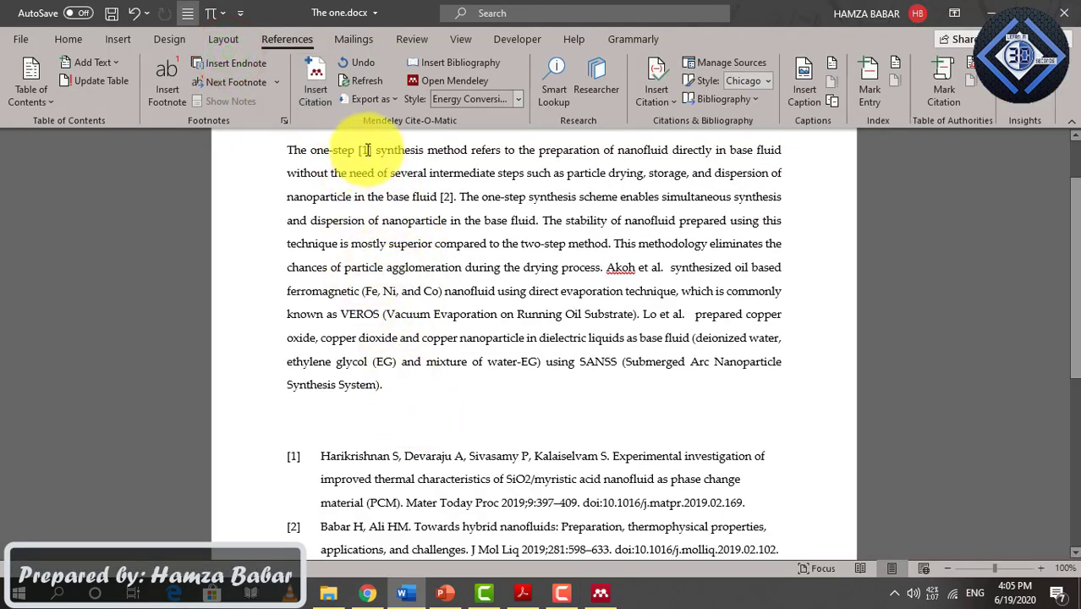
- Zoom to about 110% and review the renumbered [2] citation and two-entry reference list
click(448, 196)
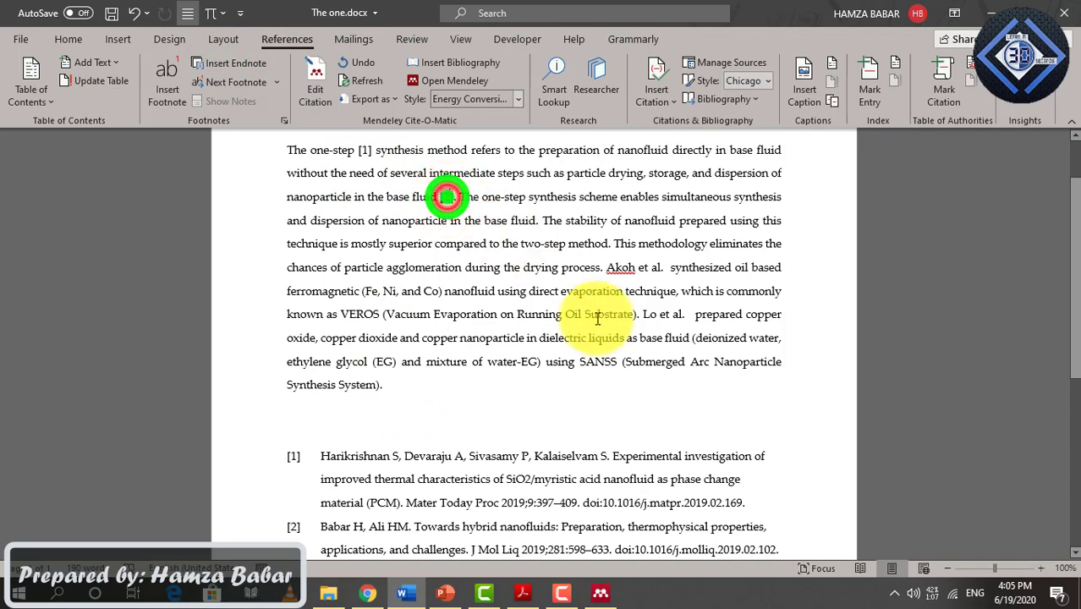
click(1040, 568)
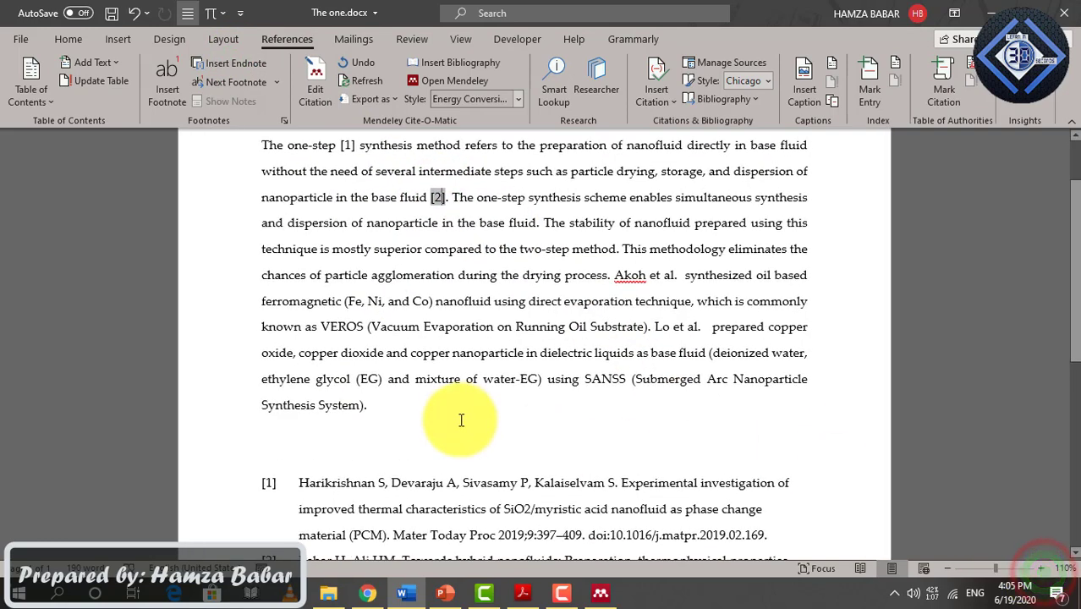
click(458, 418)
scroll(423, 415, down, 1)
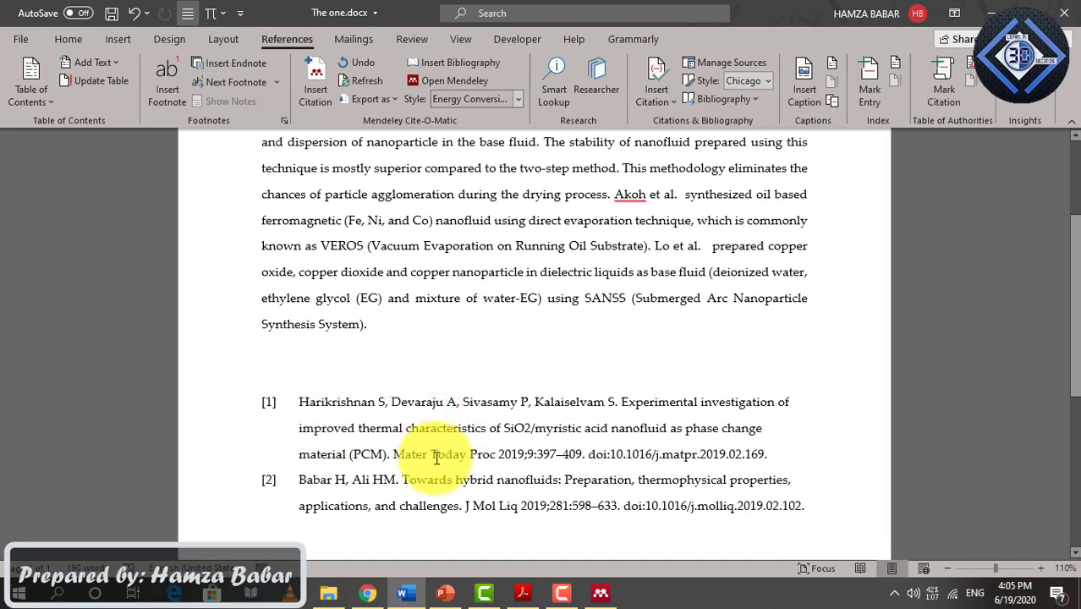
scroll(495, 364, up, 1)
scroll(495, 363, up, 3)
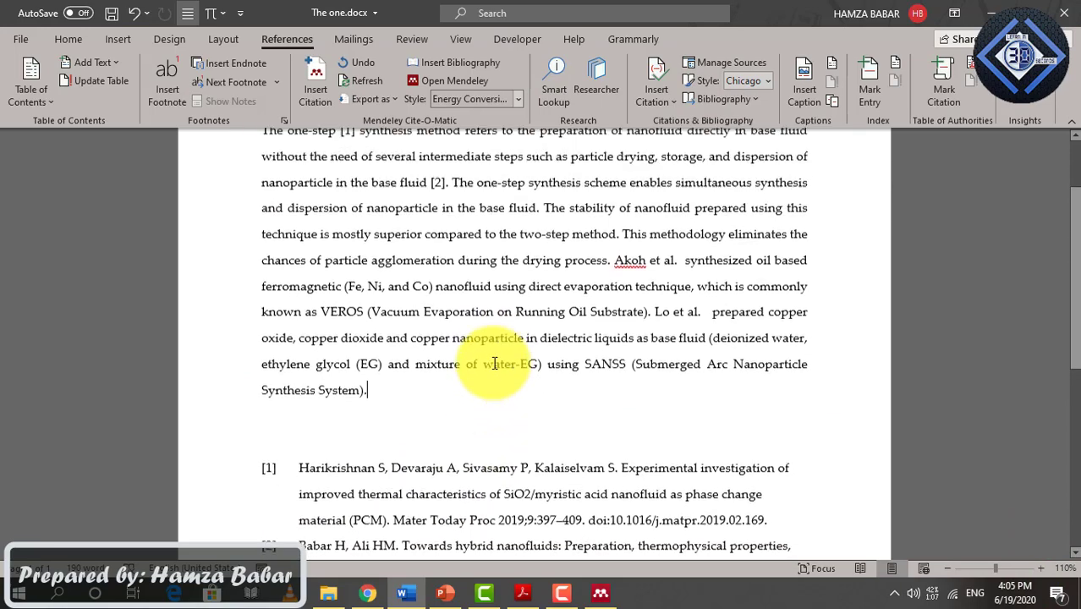
scroll(494, 364, down, 1)
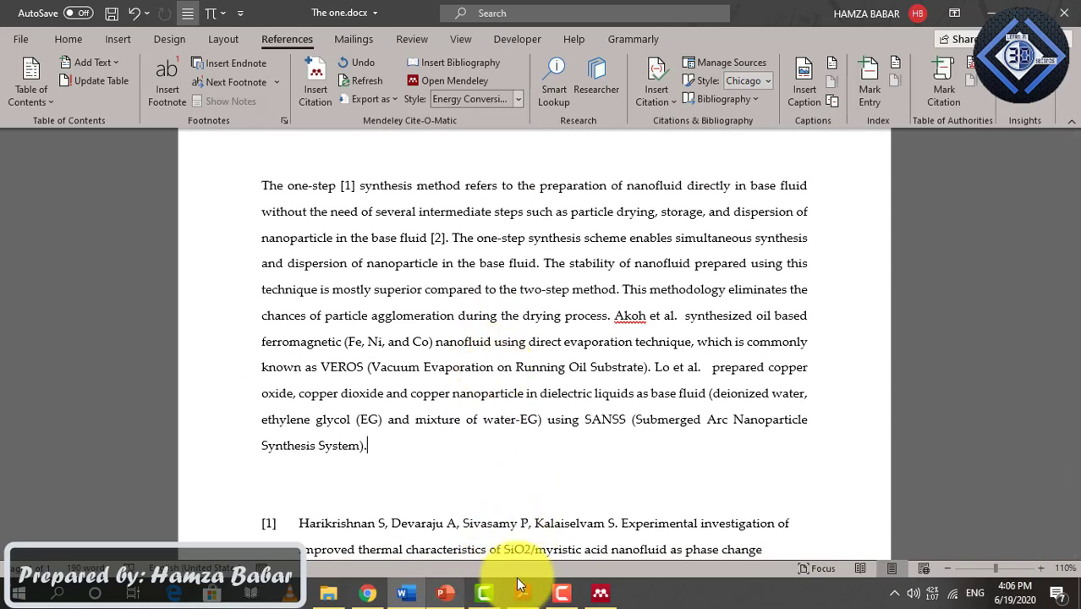
- Open the airfoil shaped pin-fin heat sink paper PDF from the library's PDF folder
click(533, 599)
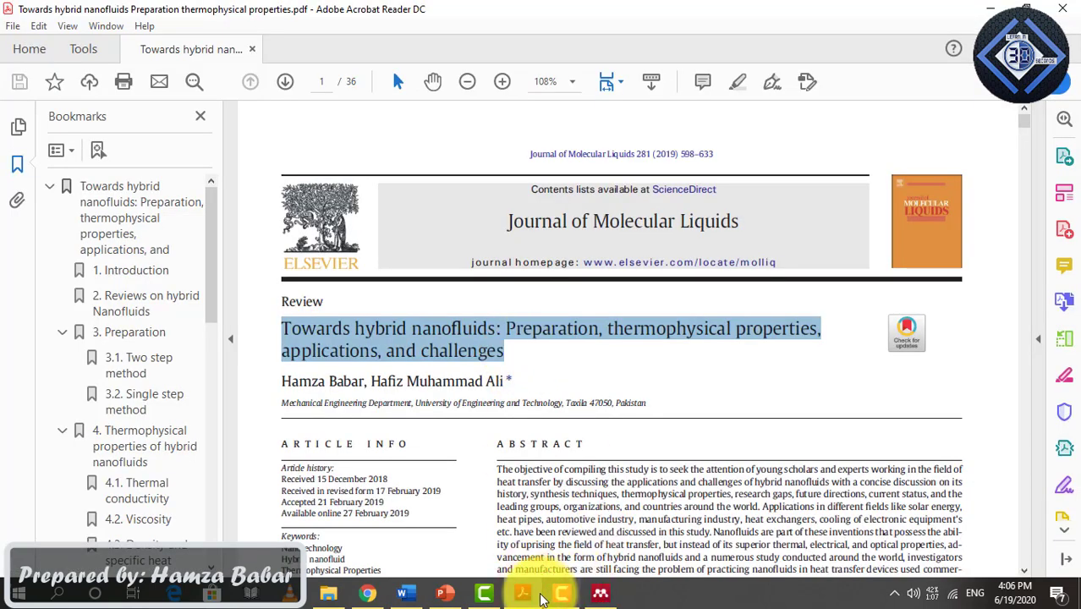
click(535, 593)
click(599, 593)
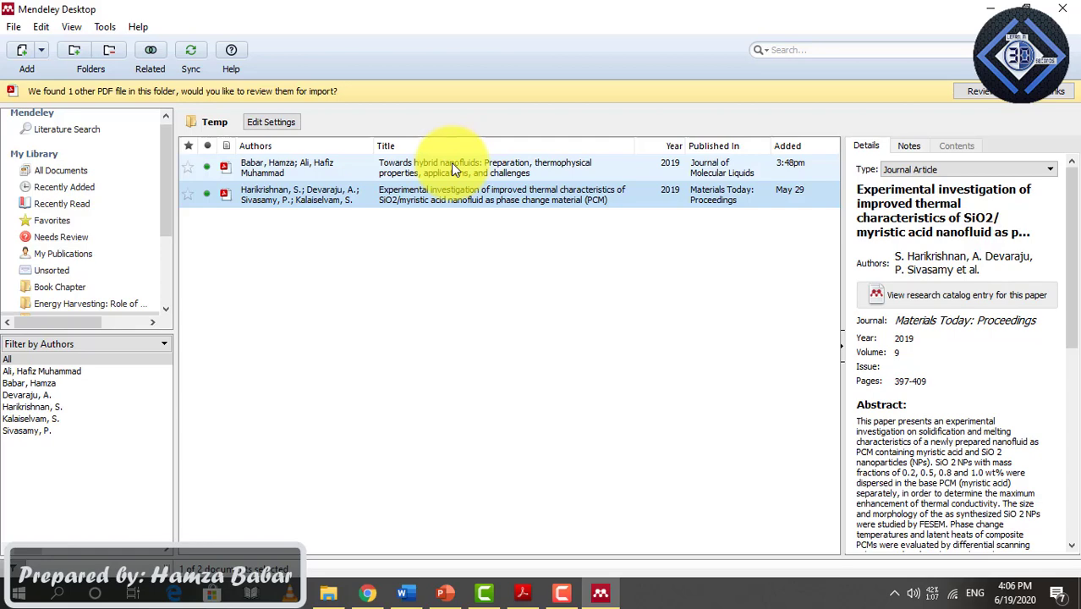
click(341, 597)
click(504, 446)
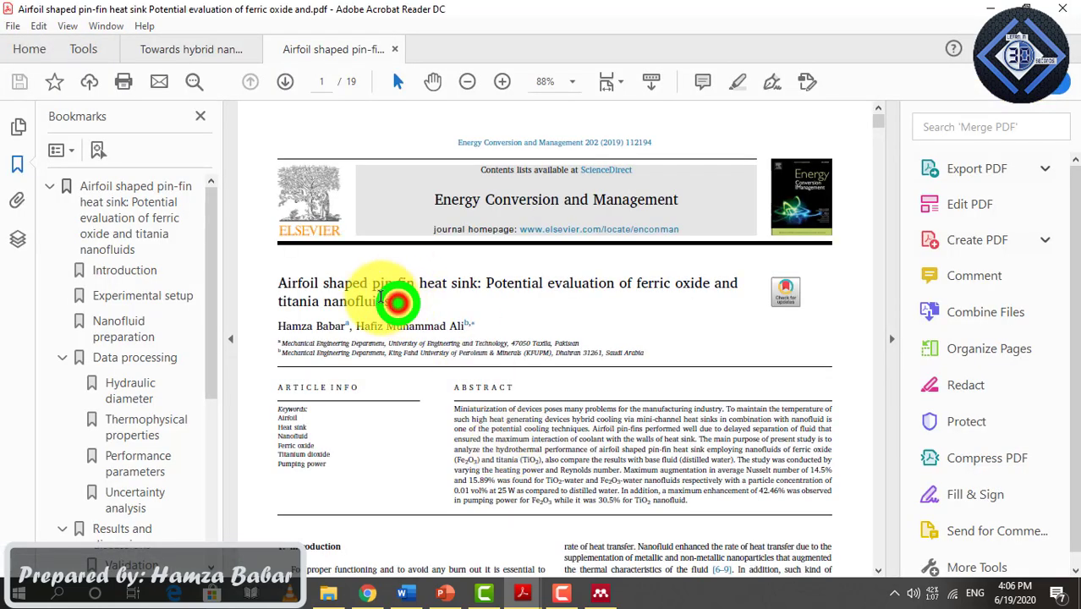
- Select the full two-line airfoil paper title in Acrobat for copying, then return to Mendeley
drag(380, 296, 410, 306)
click(410, 310)
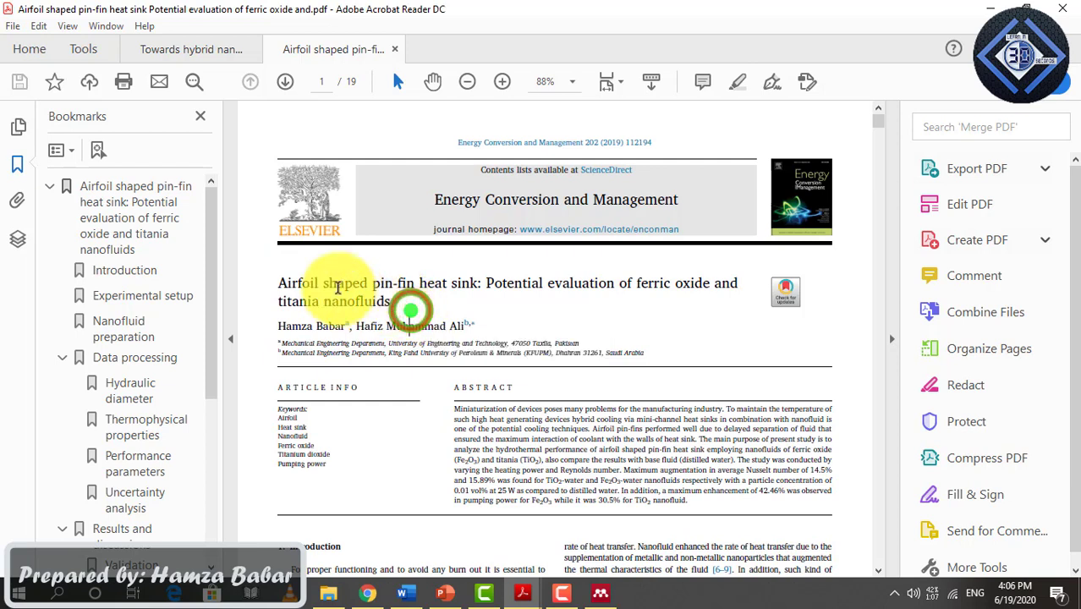
click(282, 282)
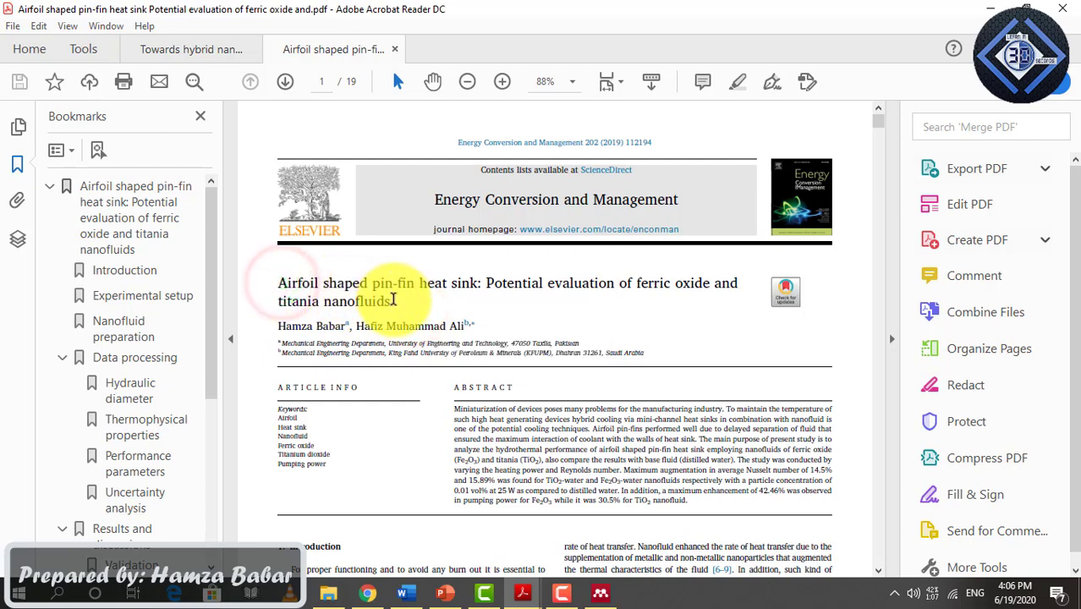
click(338, 288)
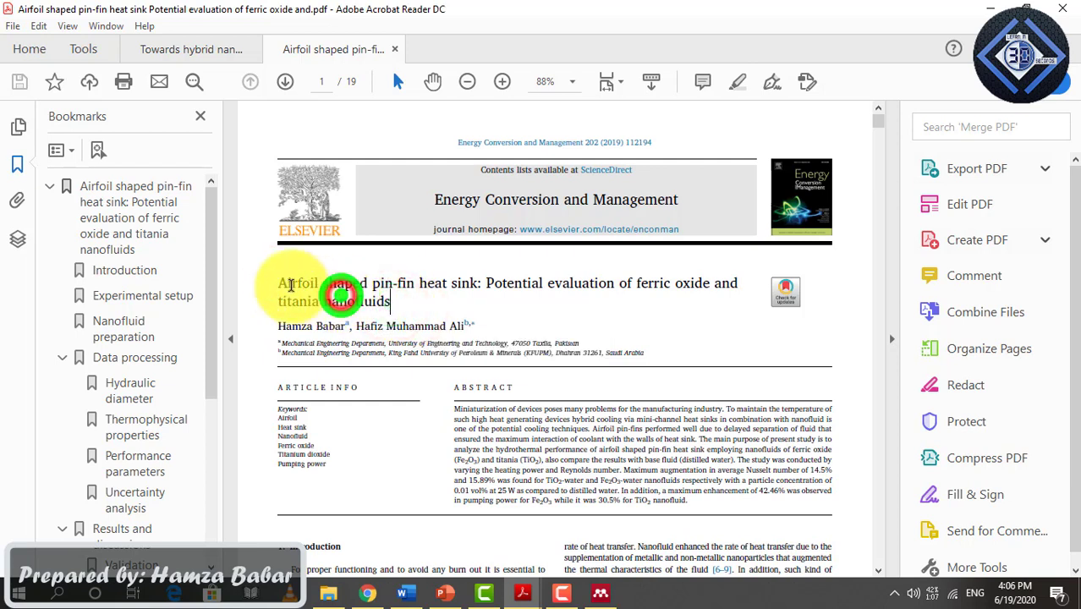
triple_click(281, 285)
key(ctrl+c)
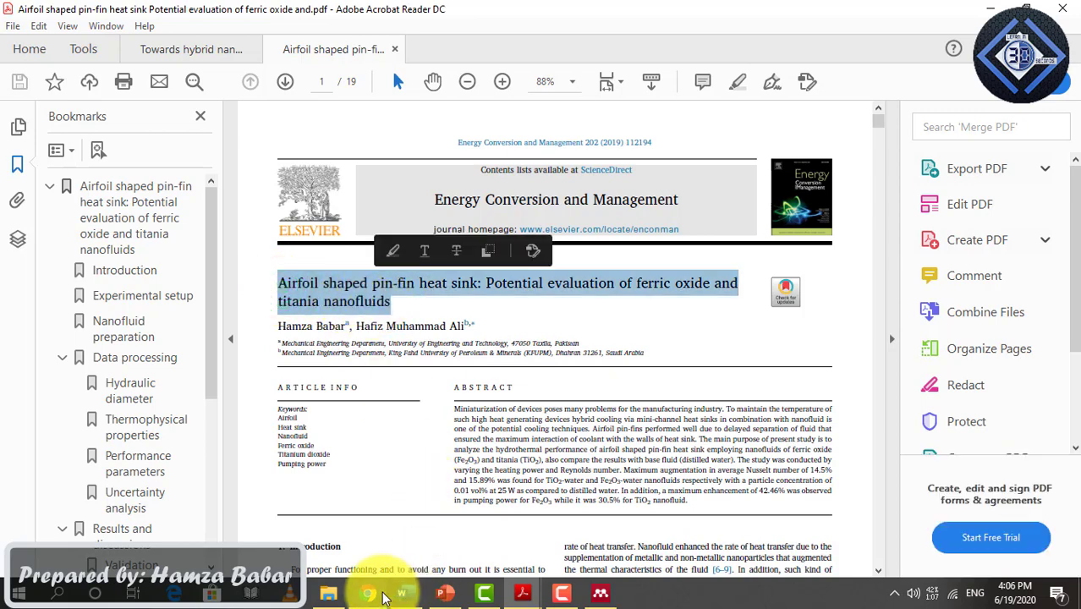
click(611, 597)
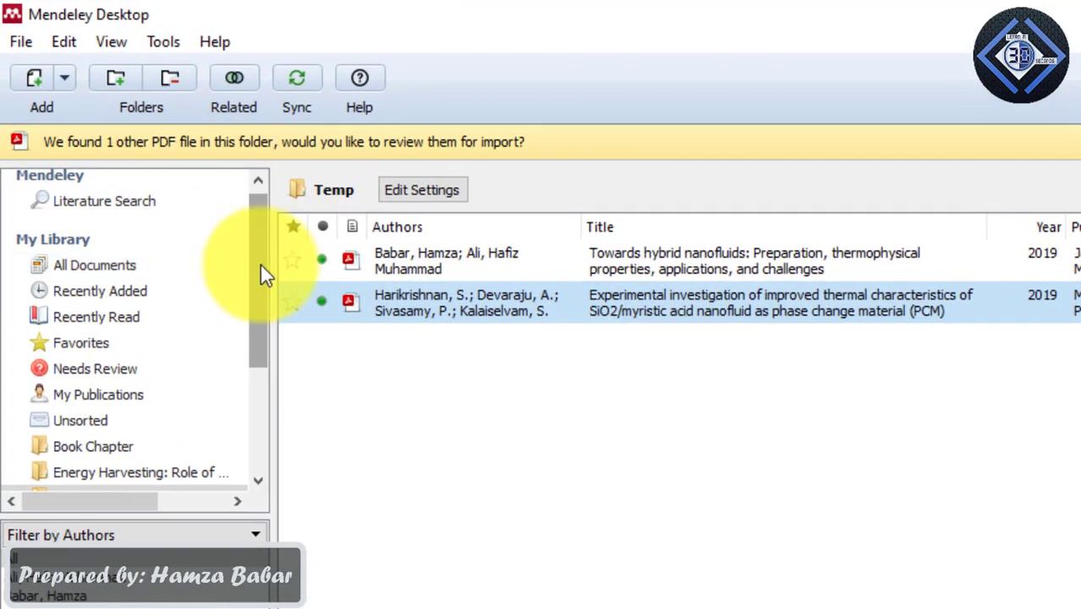
- Search Mendeley's catalog for the pasted airfoil pin-fin heat sink title and save the 2019 result
click(168, 169)
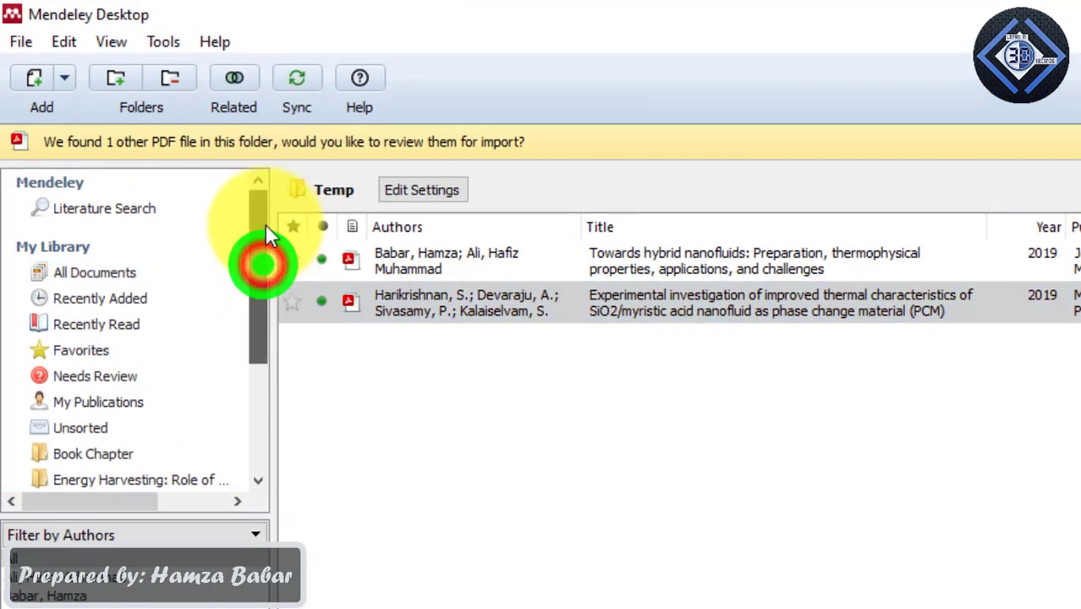
click(80, 208)
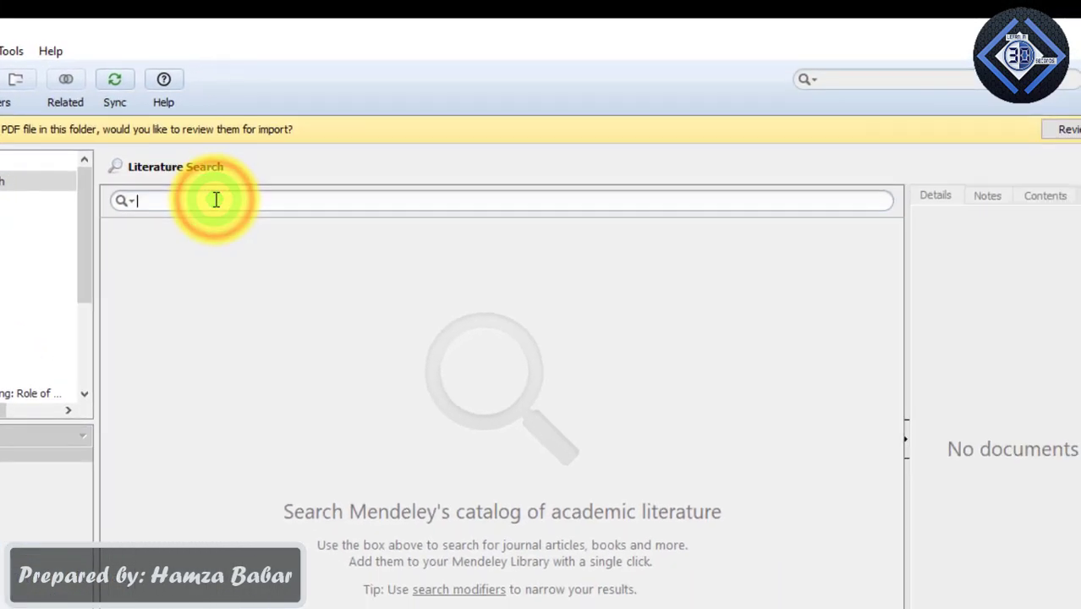
key(ctrl+v)
key(Return)
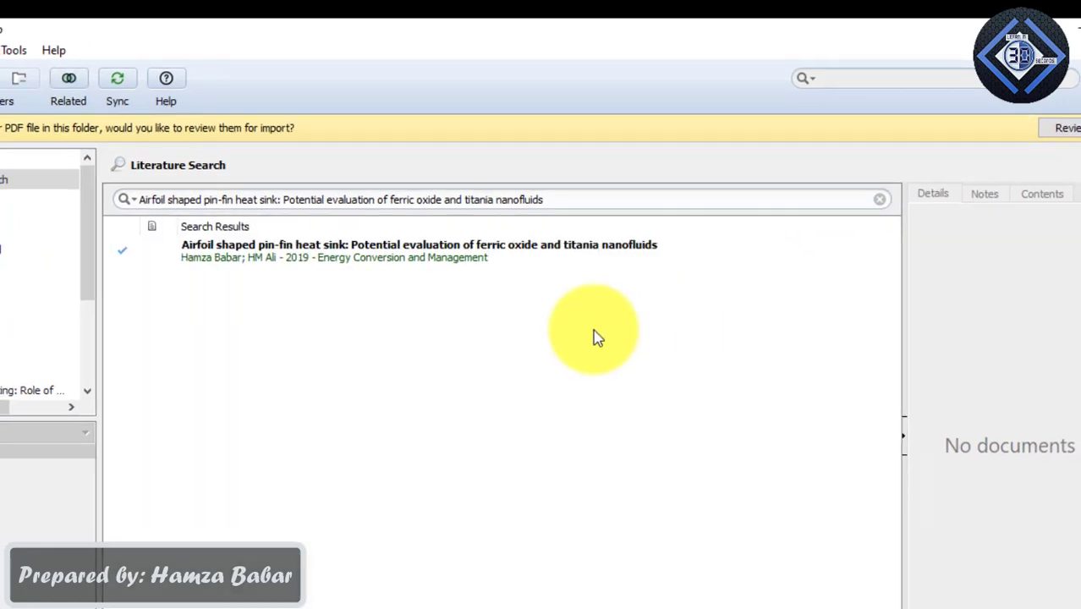
click(389, 197)
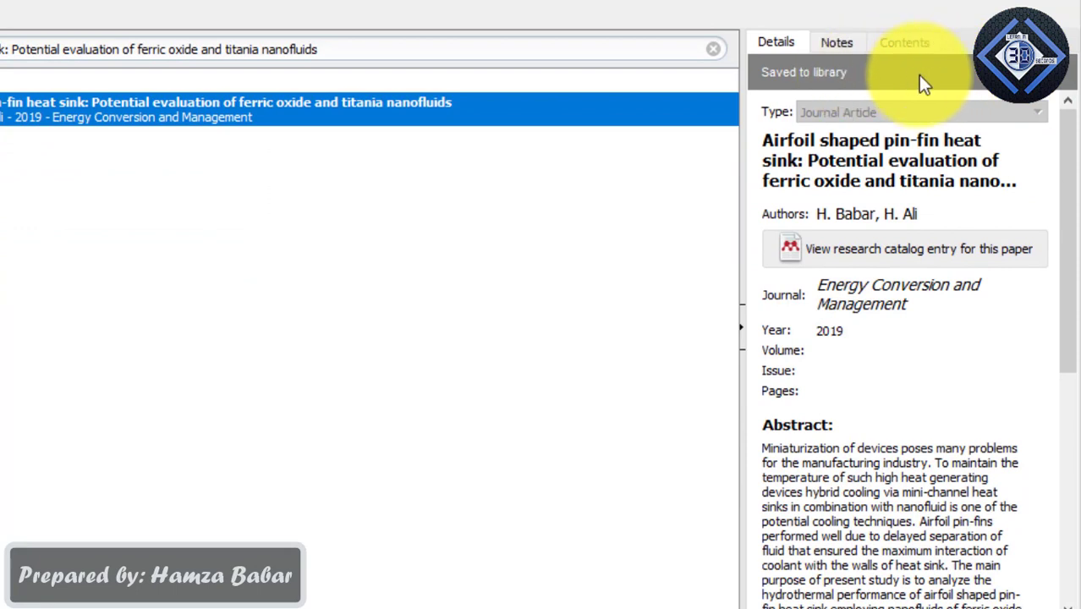
click(977, 73)
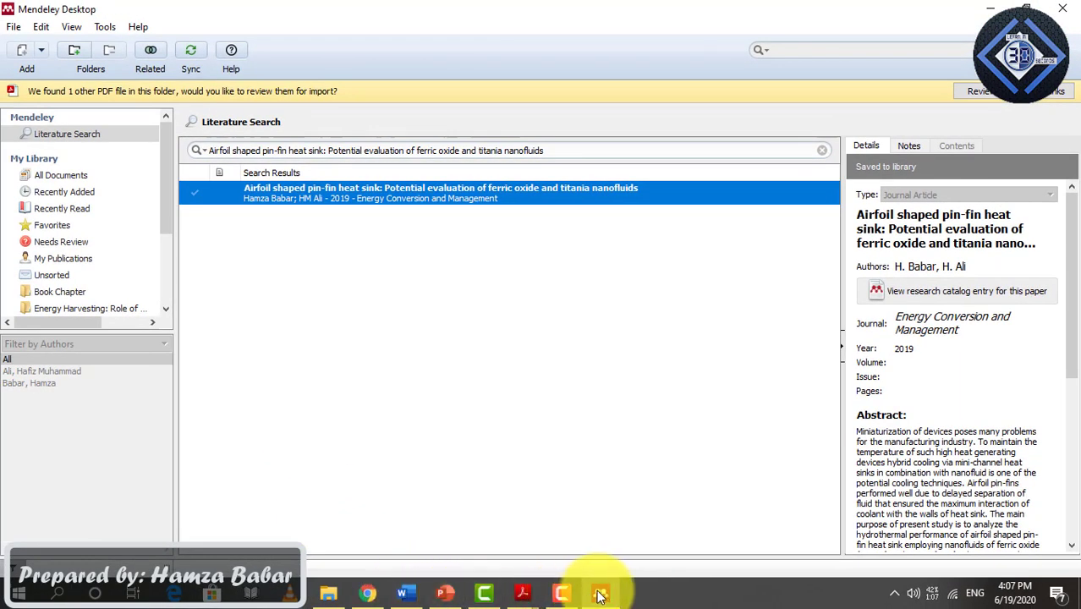
- Start a Mendeley citation right after 'Akoh et al.' in the Word paragraph
click(599, 596)
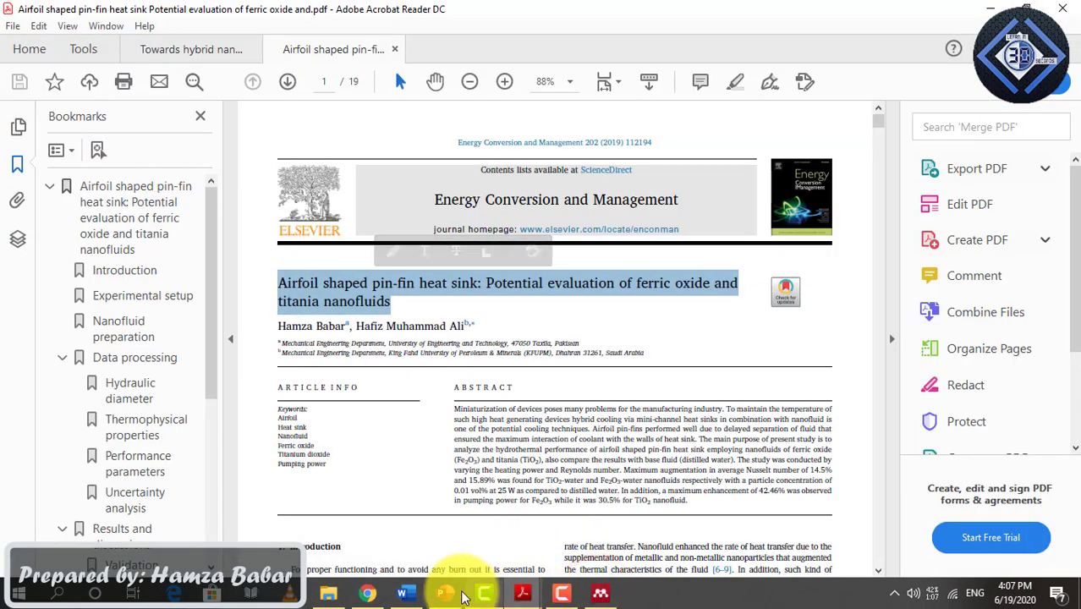
mouse_move(518, 593)
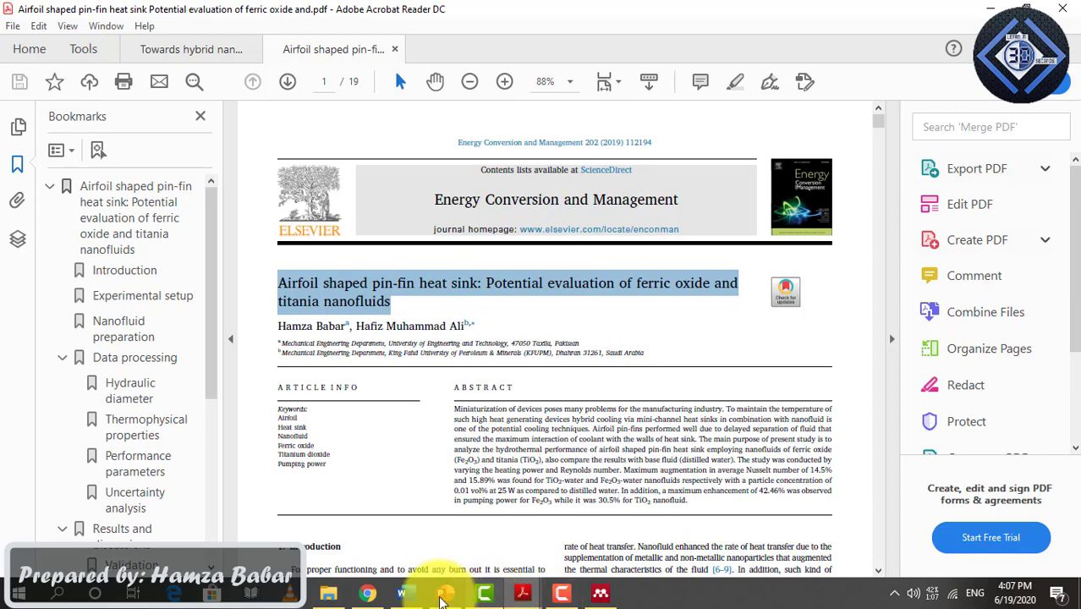
click(404, 592)
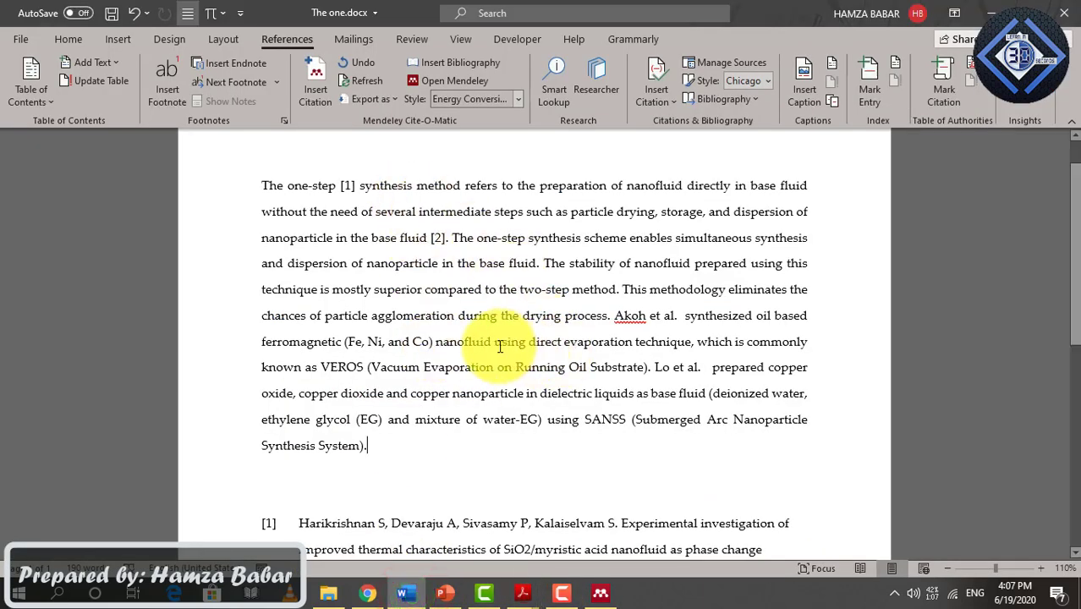
click(682, 319)
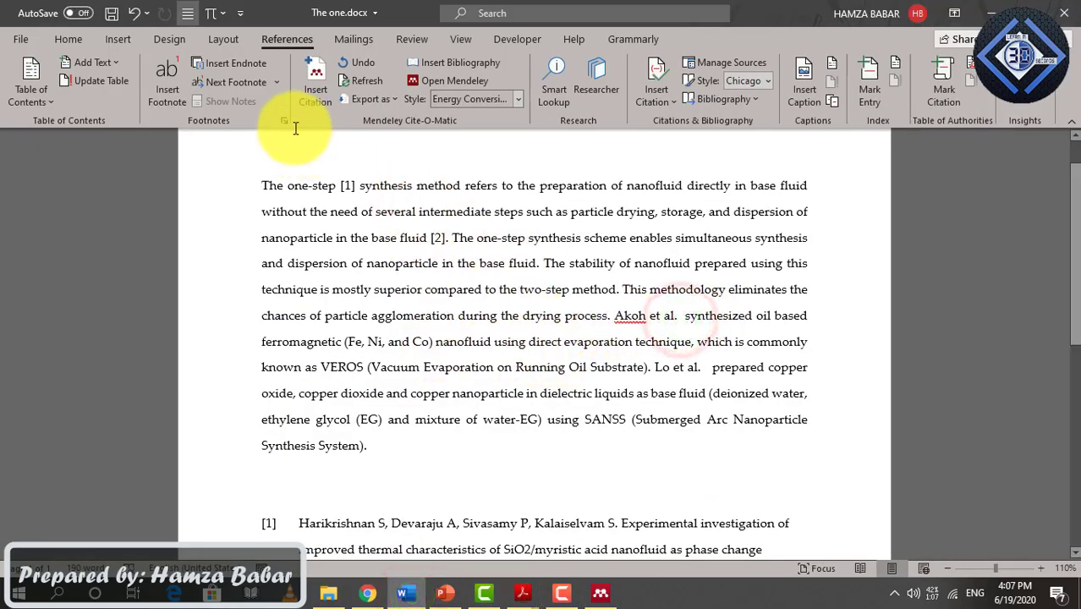
click(315, 90)
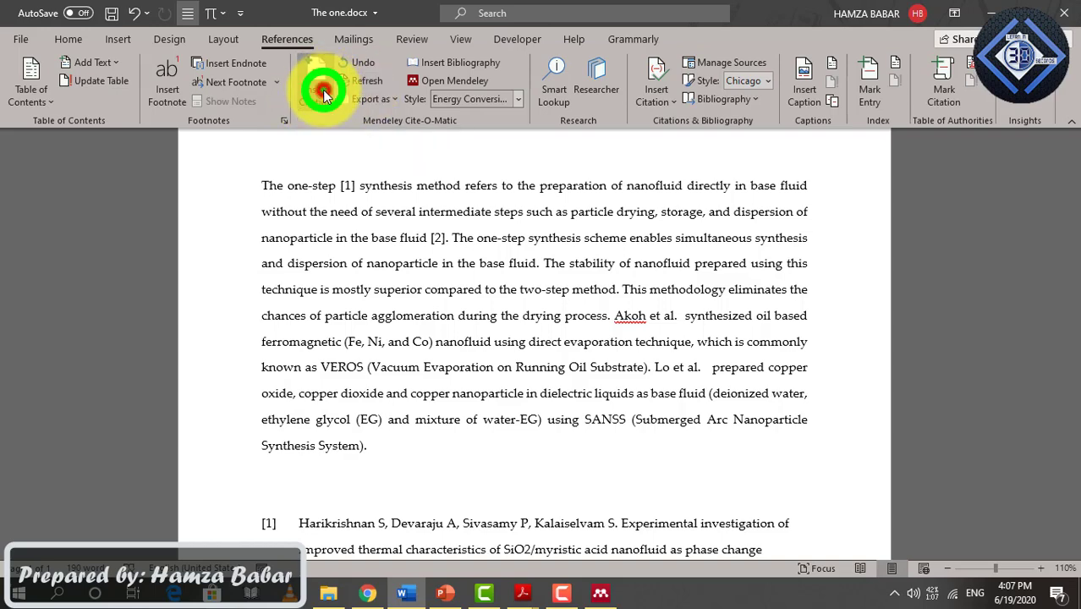
click(815, 364)
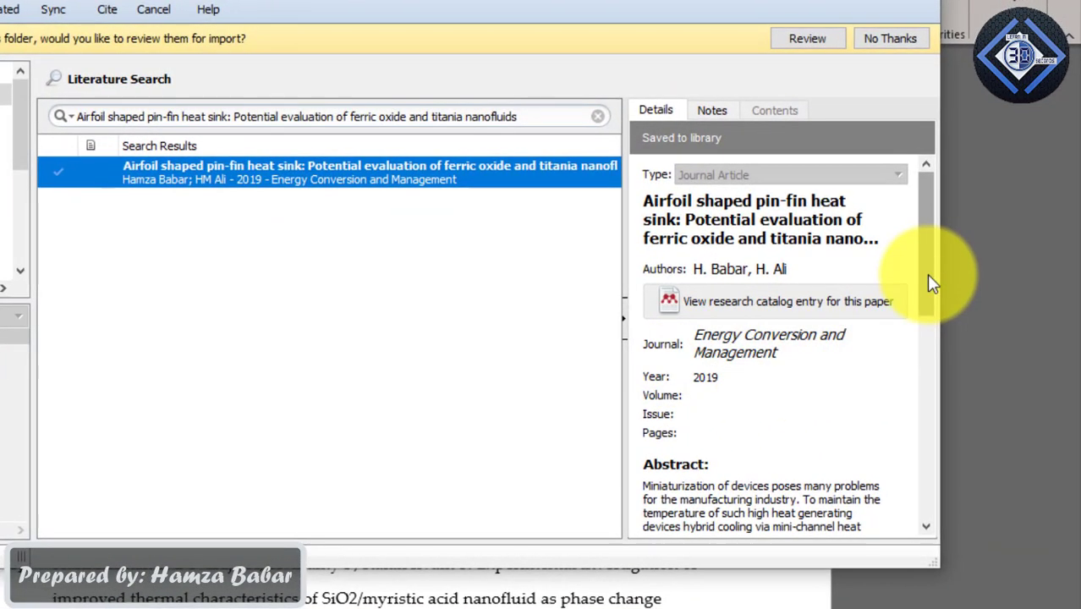
- Complete the airfoil paper's details from its DOI (volume 202, pages 112194) and select it
drag(926, 276, 937, 454)
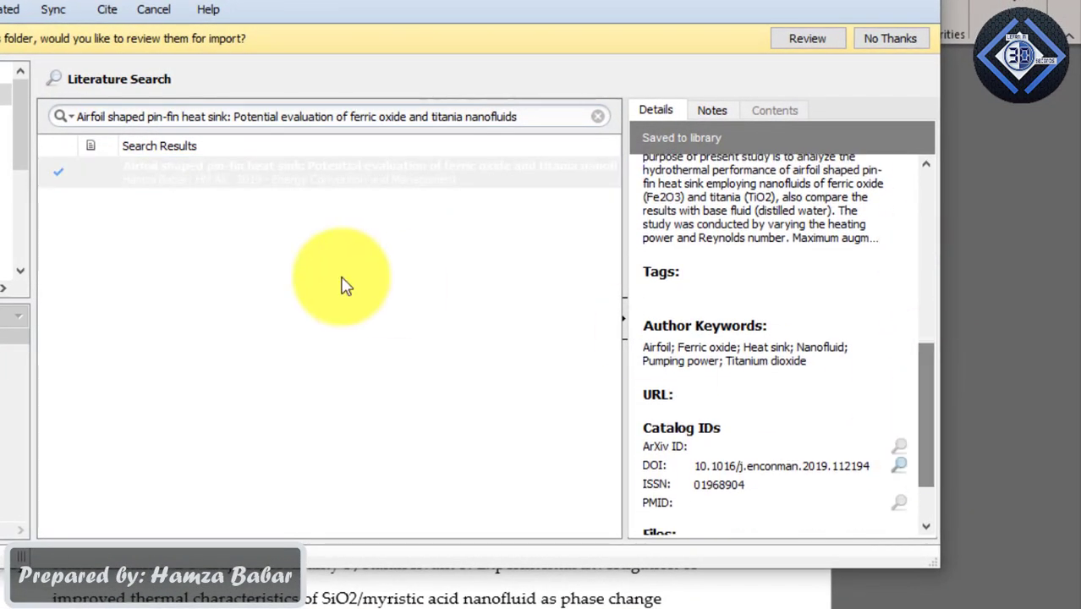
click(899, 465)
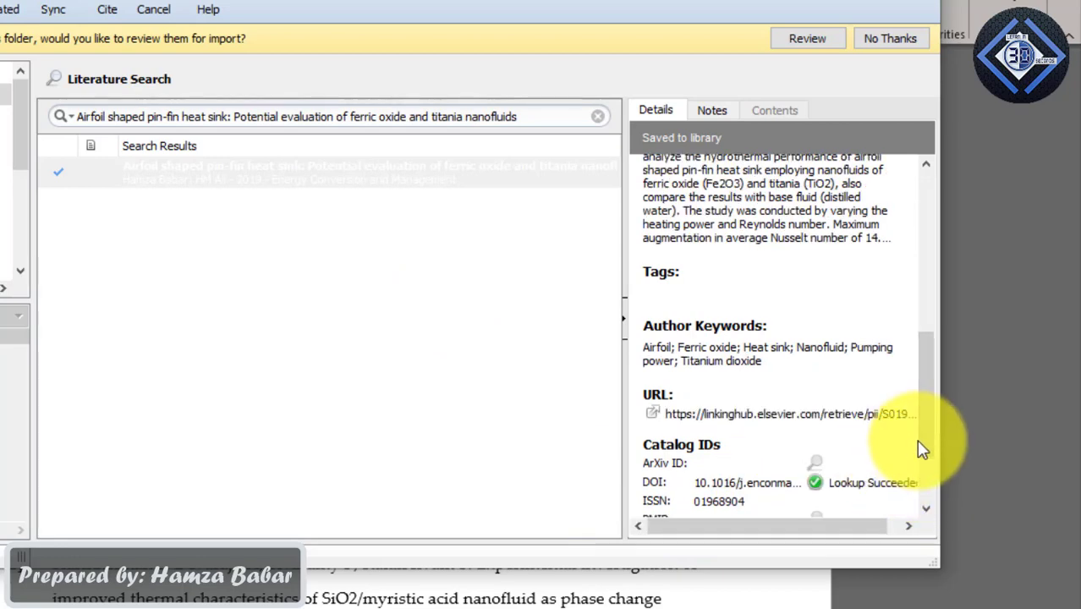
drag(926, 422, 856, 330)
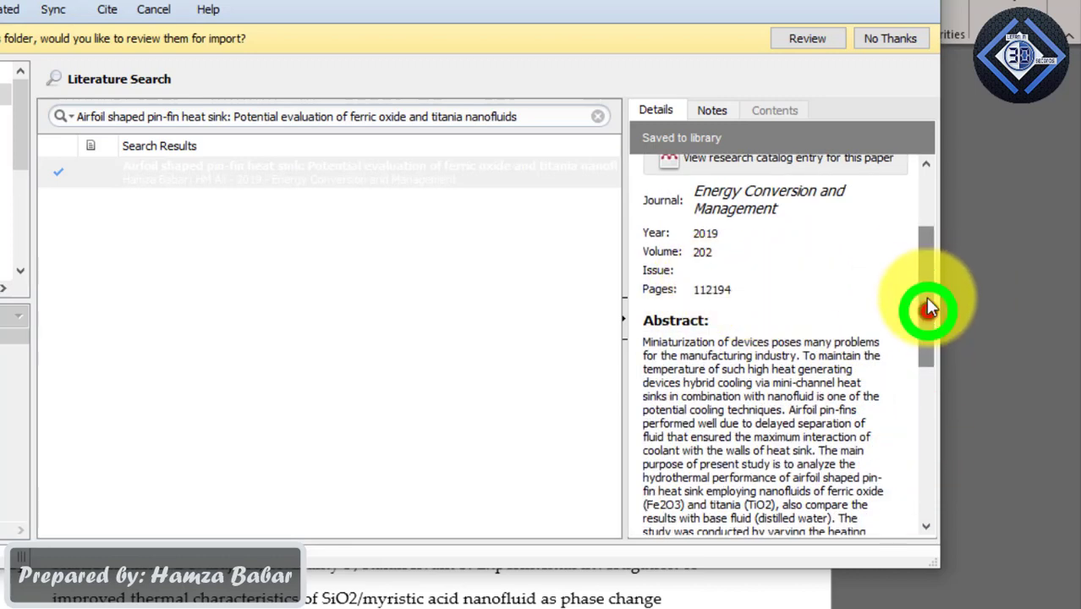
drag(925, 304, 925, 258)
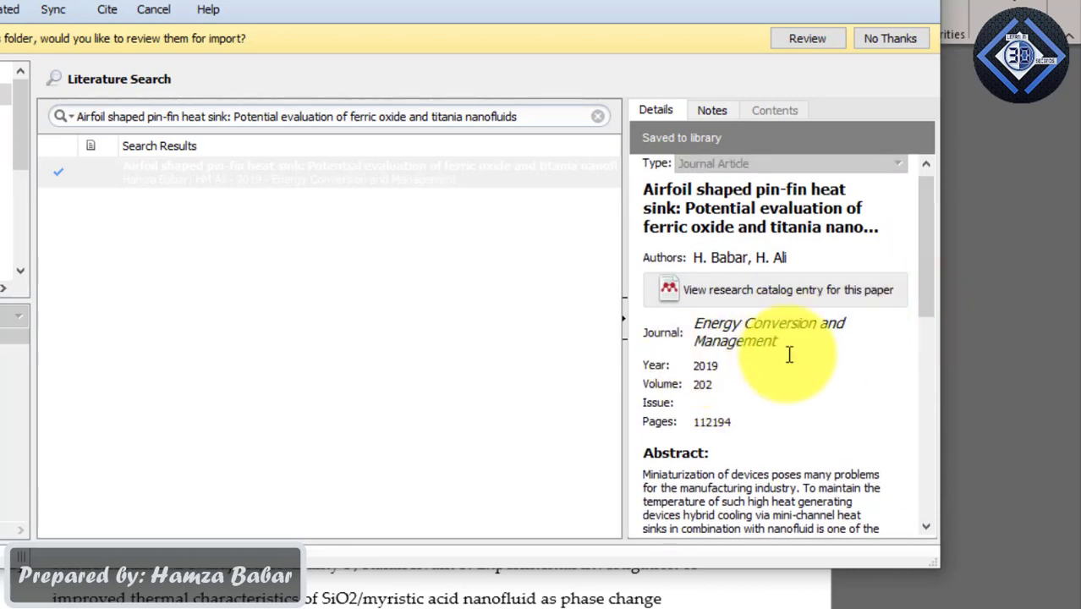
click(139, 179)
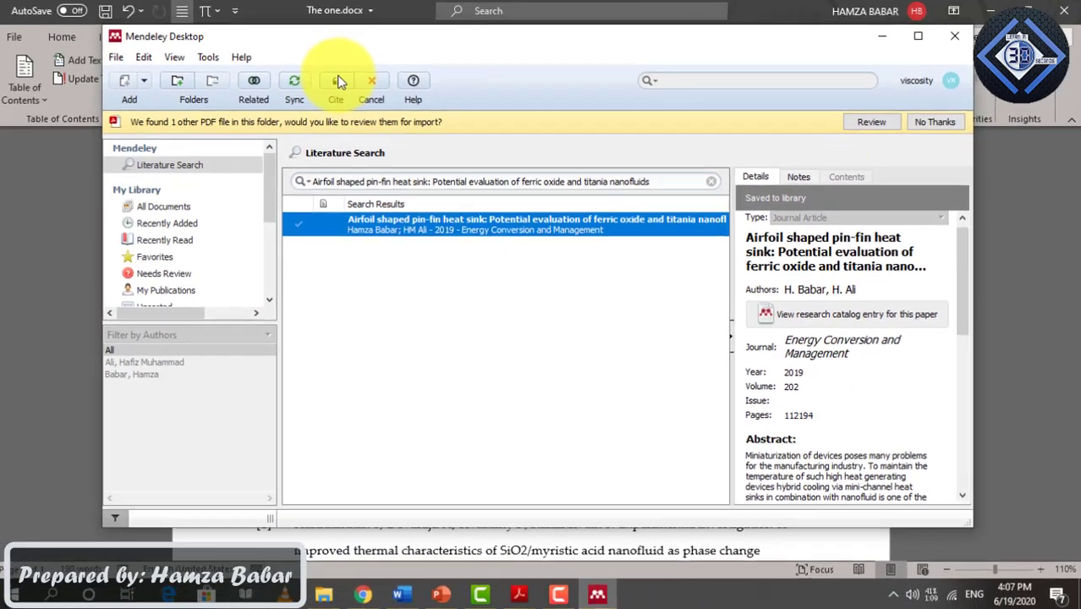
- Cite the airfoil heat sink paper as [3], import it into the library, and review the bibliography
click(338, 81)
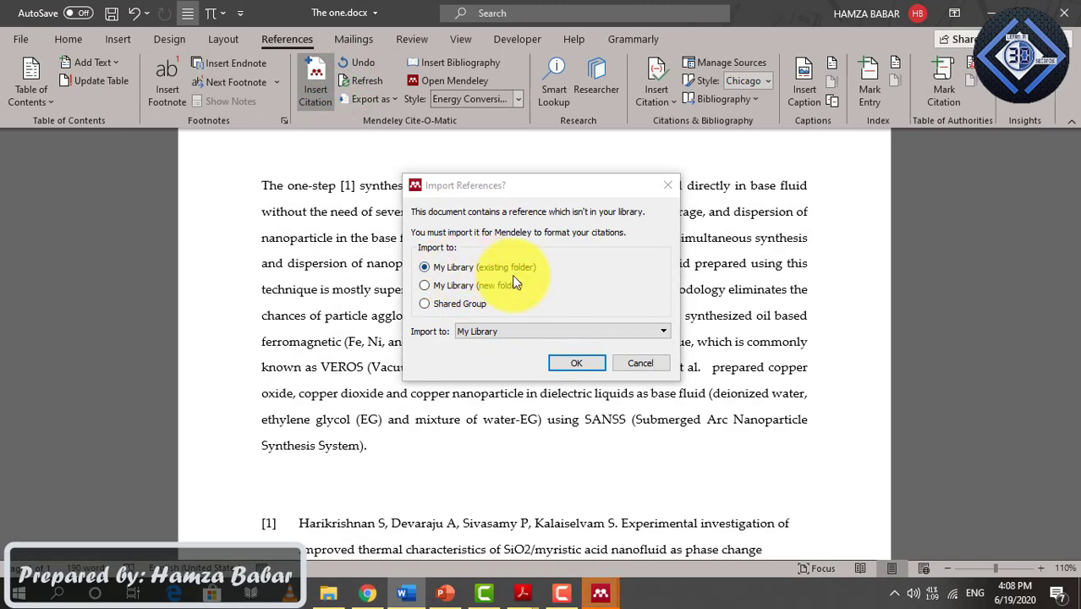
click(576, 364)
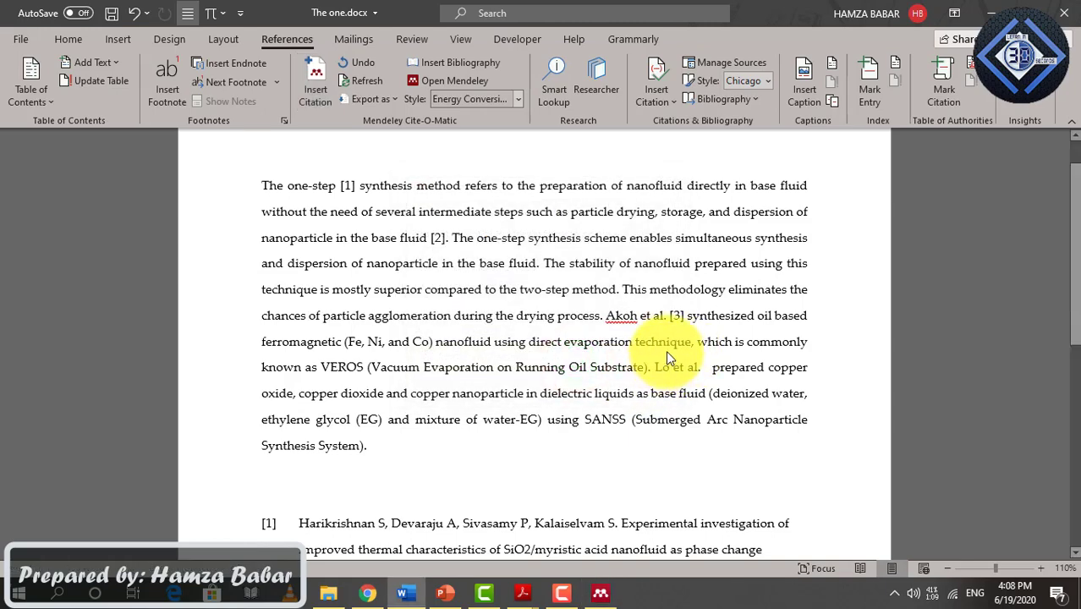
scroll(668, 361, down, 3)
scroll(728, 423, down, 2)
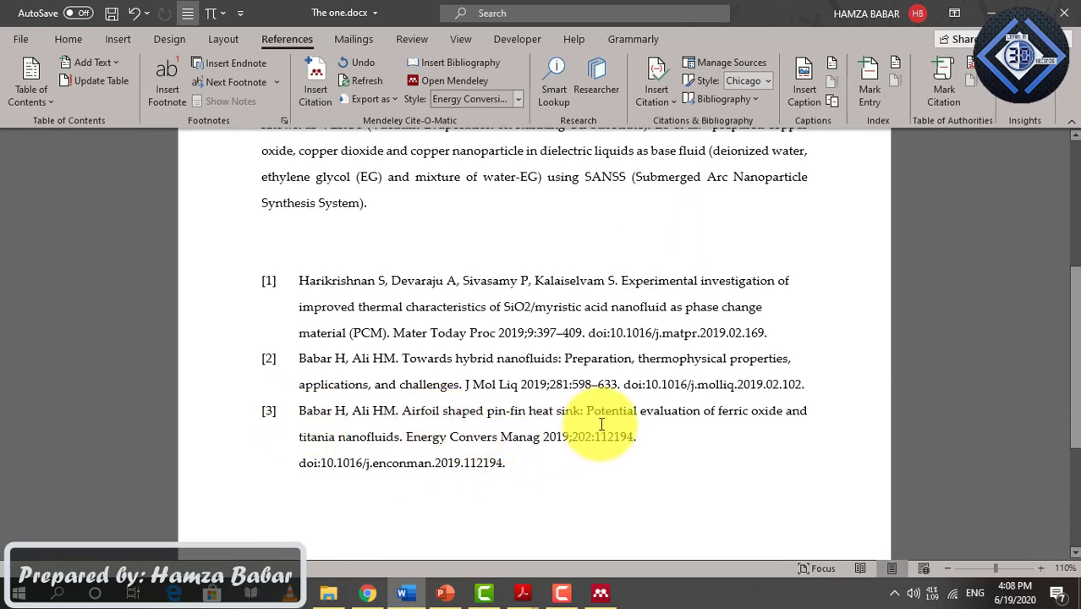
scroll(601, 424, up, 1)
scroll(602, 425, up, 4)
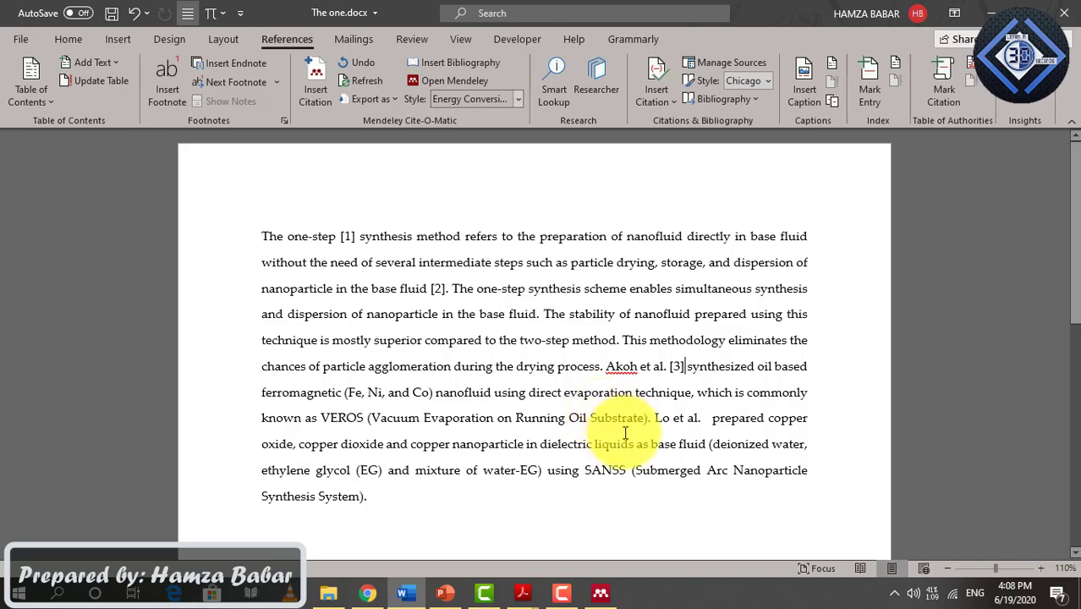
click(600, 591)
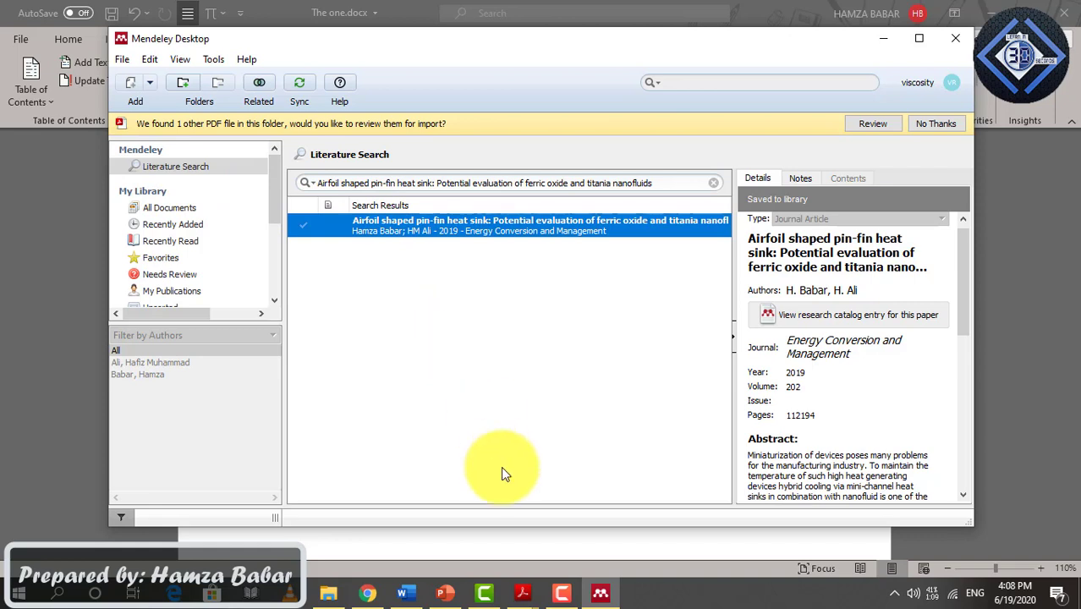
- Show Mendeley's Citation Style submenu, where Energy Conversion and Management is current
click(406, 592)
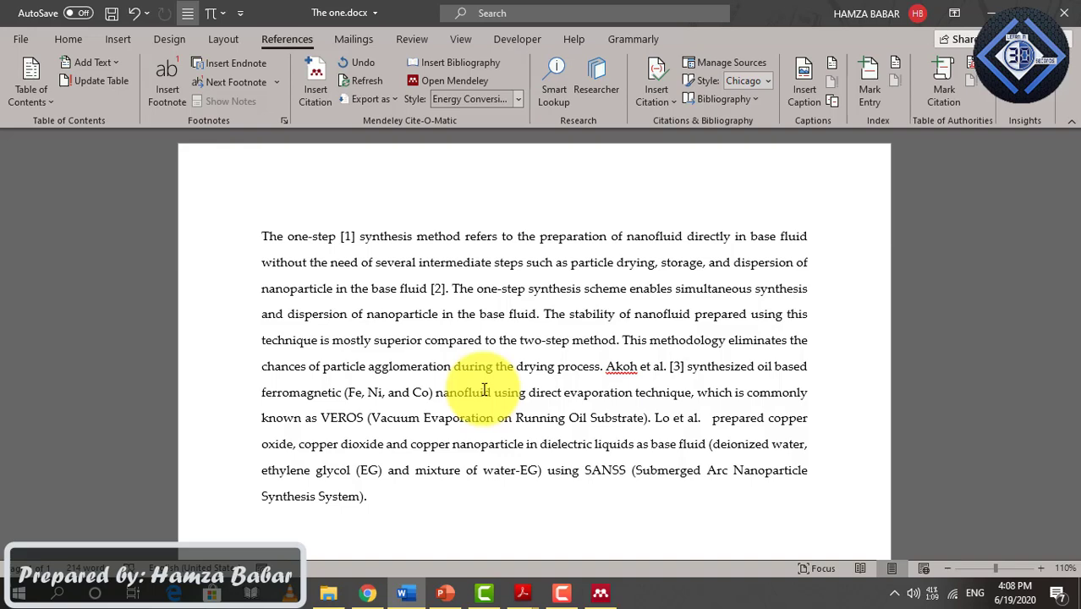
click(600, 593)
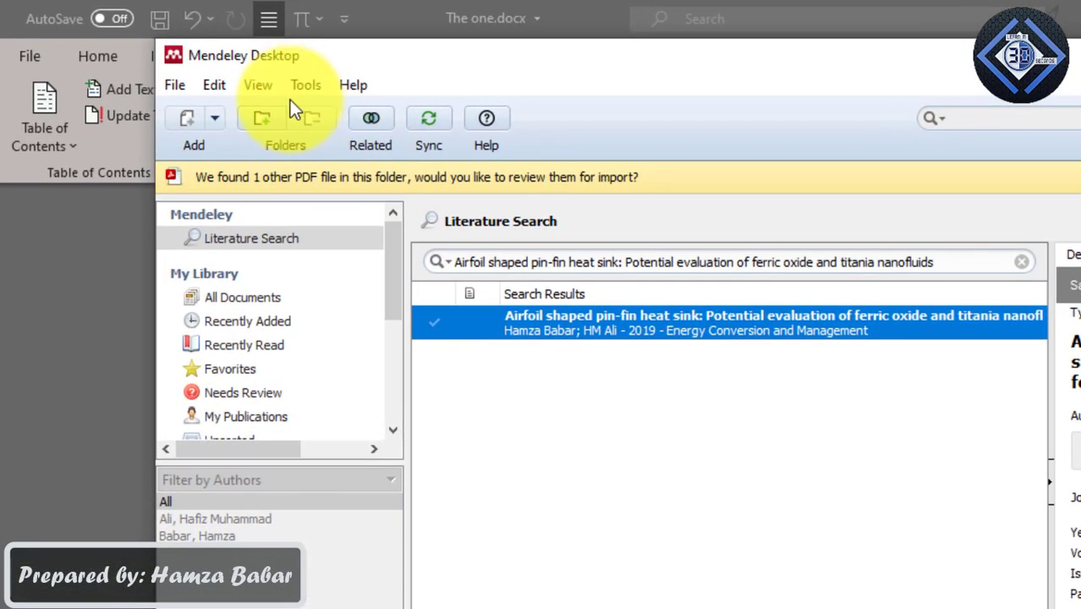
click(214, 61)
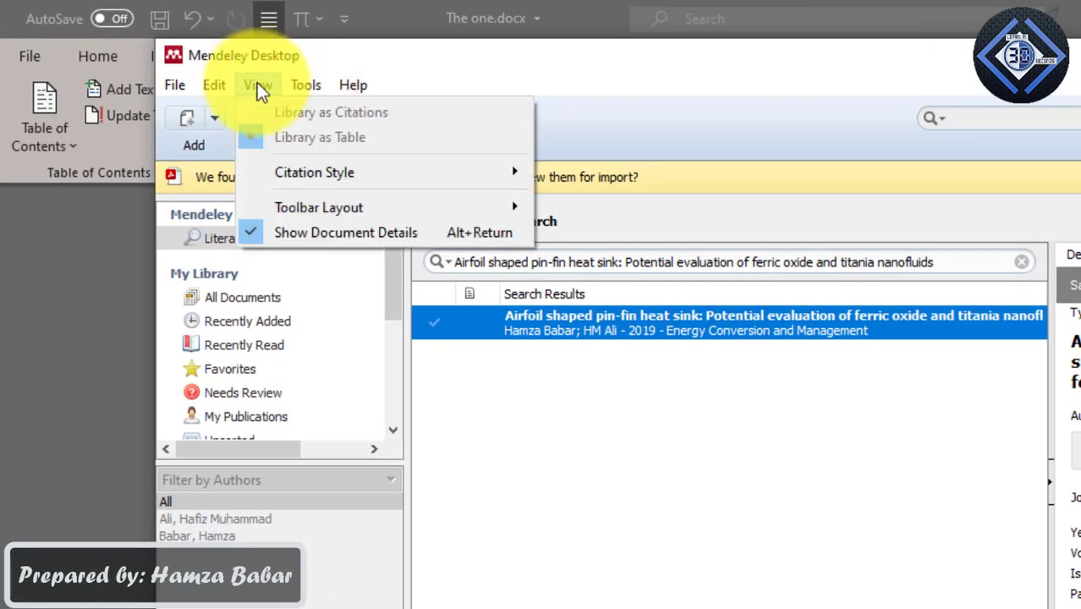
mouse_move(352, 84)
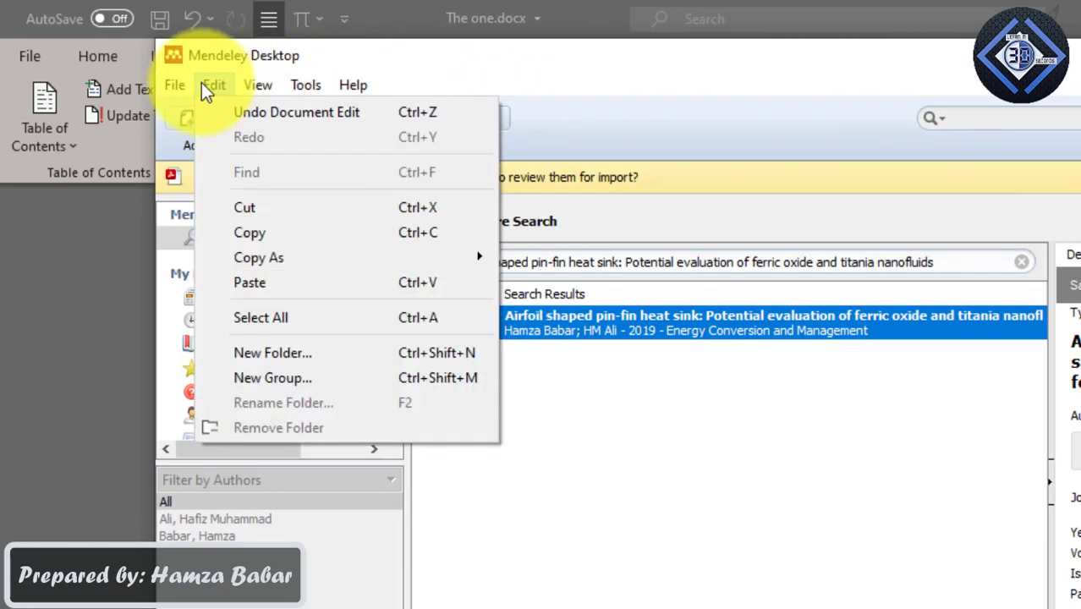
mouse_move(273, 85)
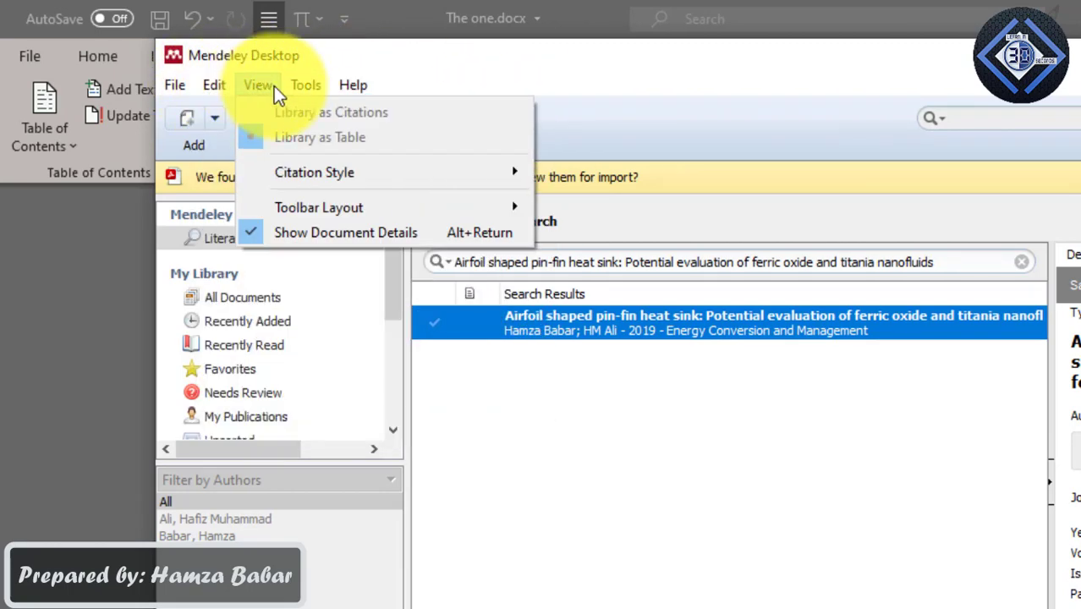
mouse_move(296, 174)
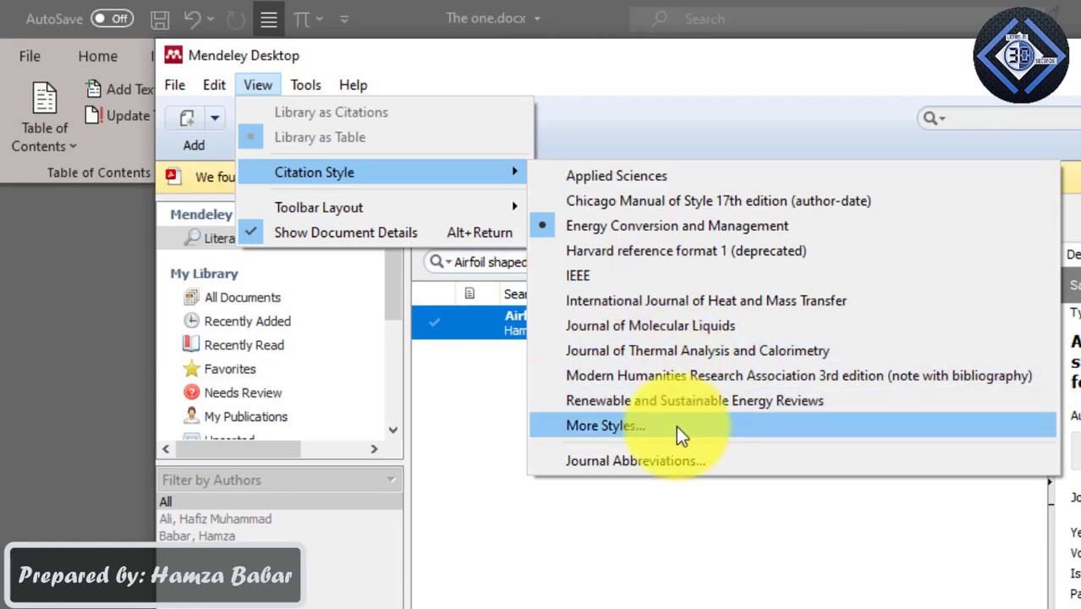
- Open the Citation Styles manager and ready the Get More Styles search box
click(594, 436)
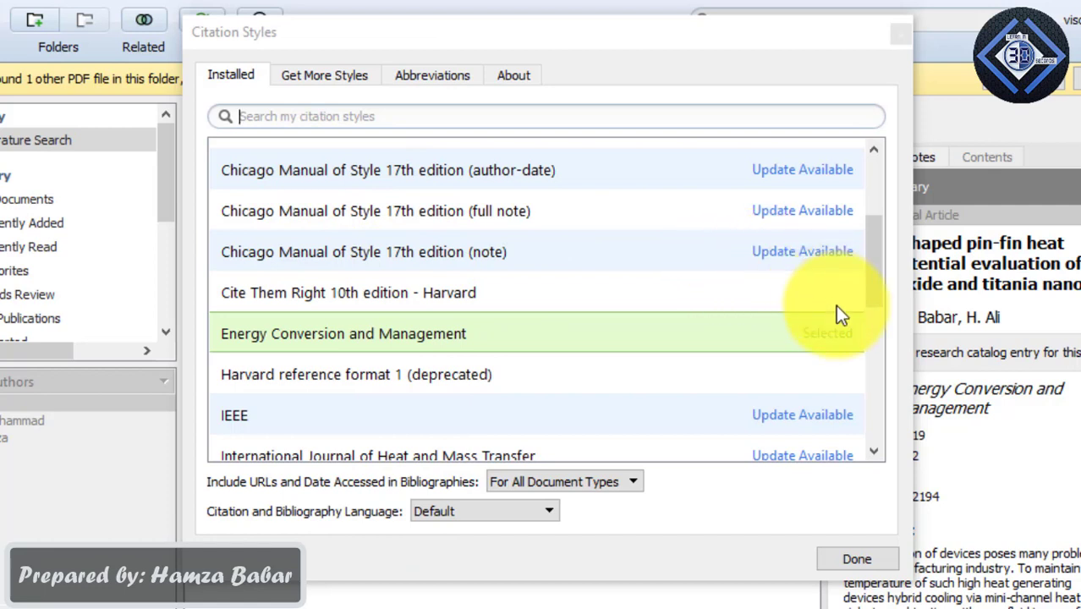
click(874, 178)
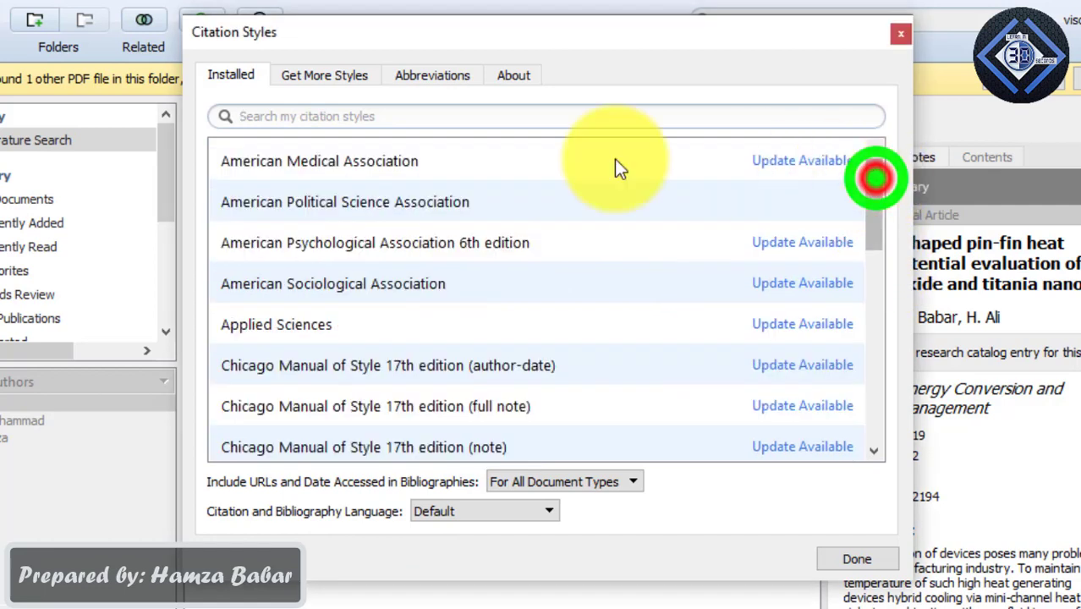
click(311, 76)
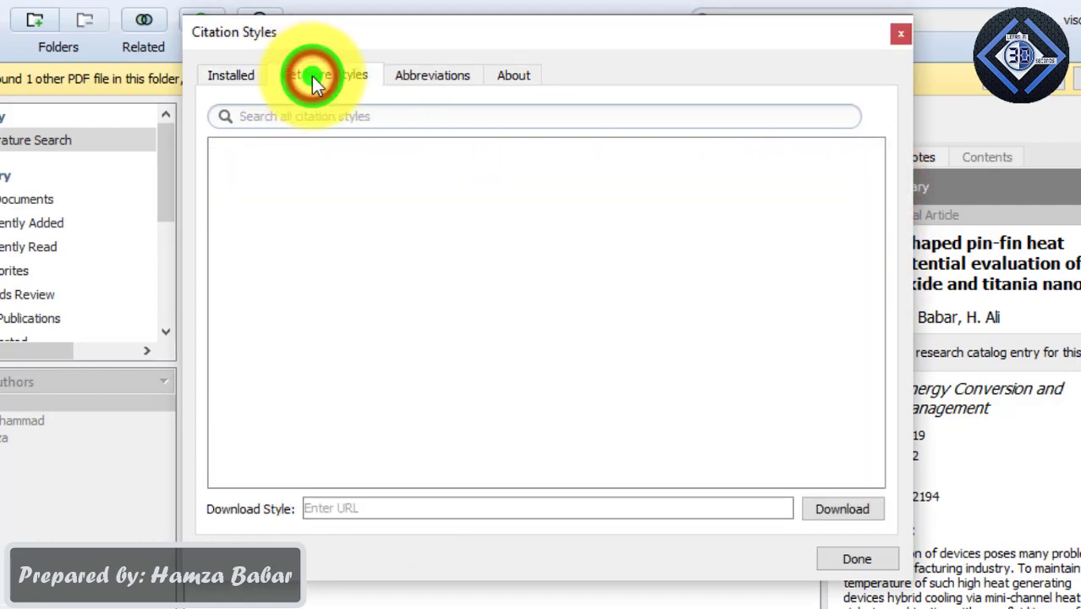
click(339, 116)
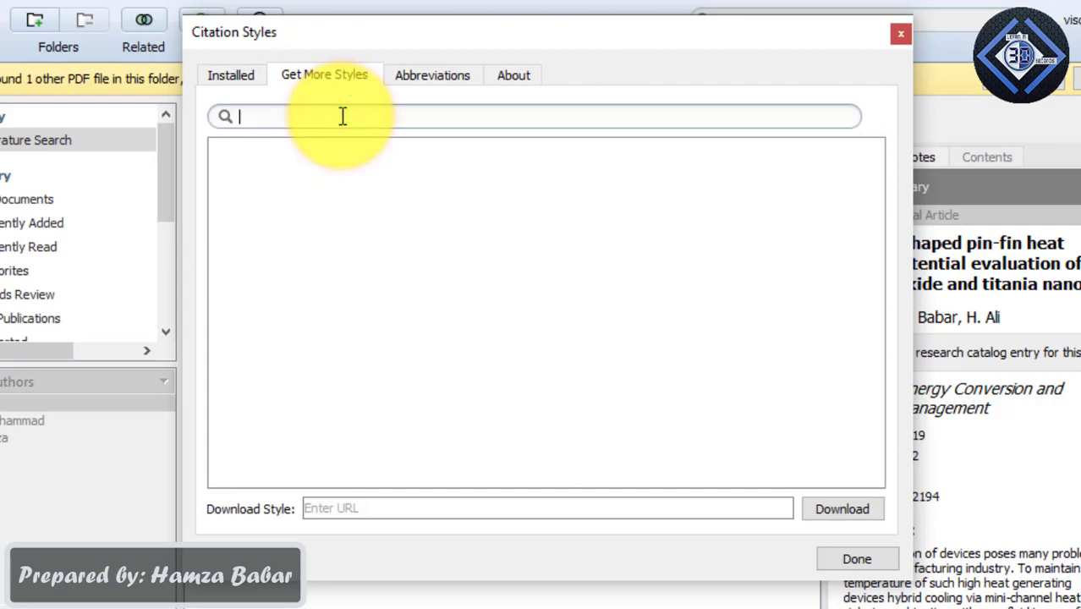
click(340, 114)
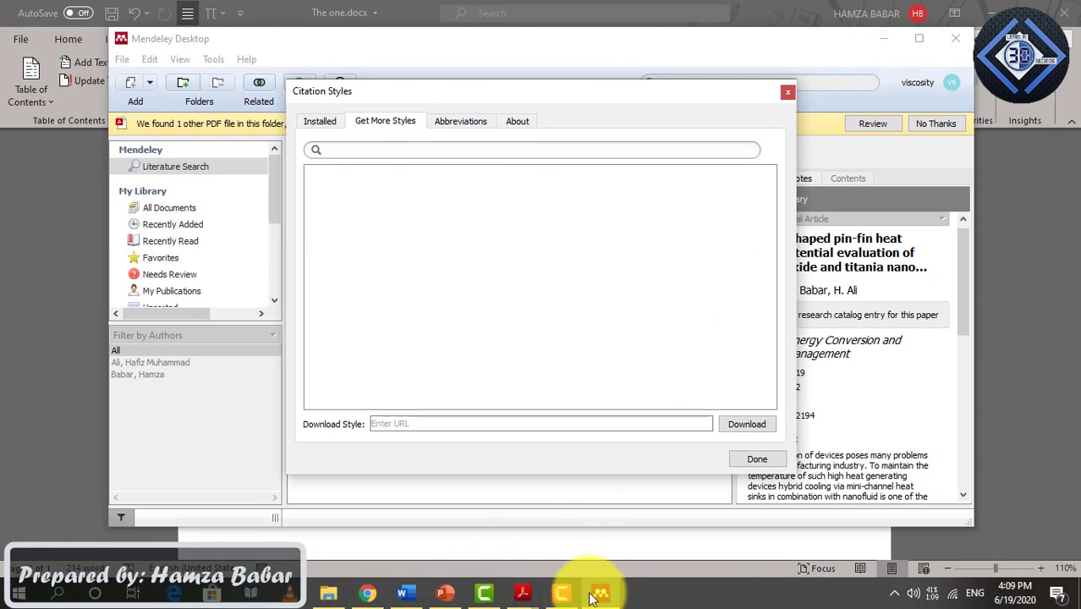
- Select the journal name 'Journal of Molecular Liquids' in the Towards hybrid nanofluids PDF
click(522, 592)
click(579, 532)
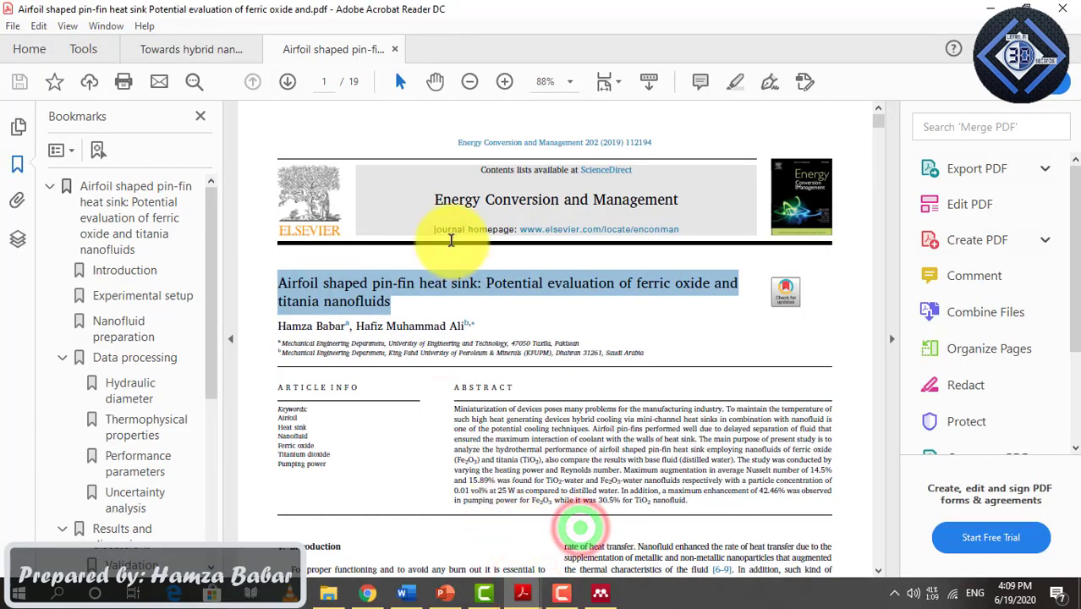
click(178, 46)
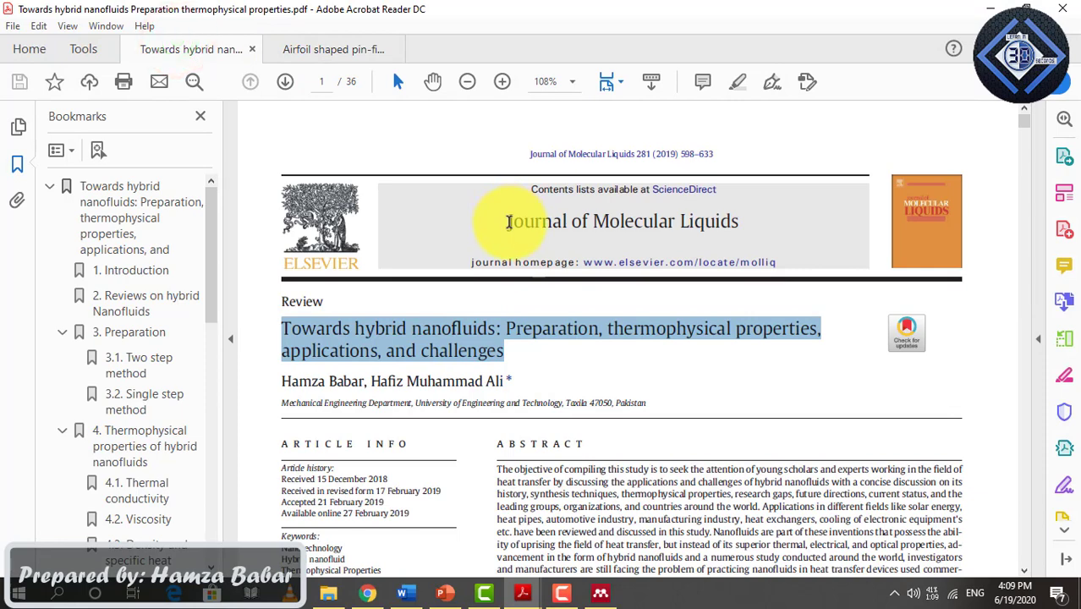
drag(508, 222, 723, 228)
key(ctrl+c)
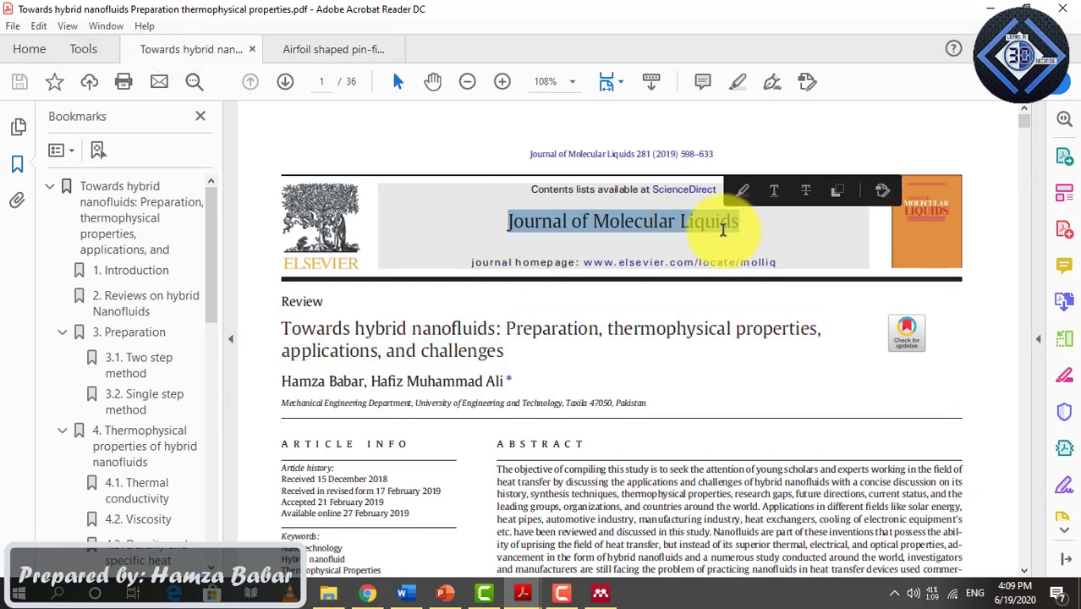
- Install the Journal of Molecular Liquids style from the style search, then close the window and minimize Mendeley
click(600, 592)
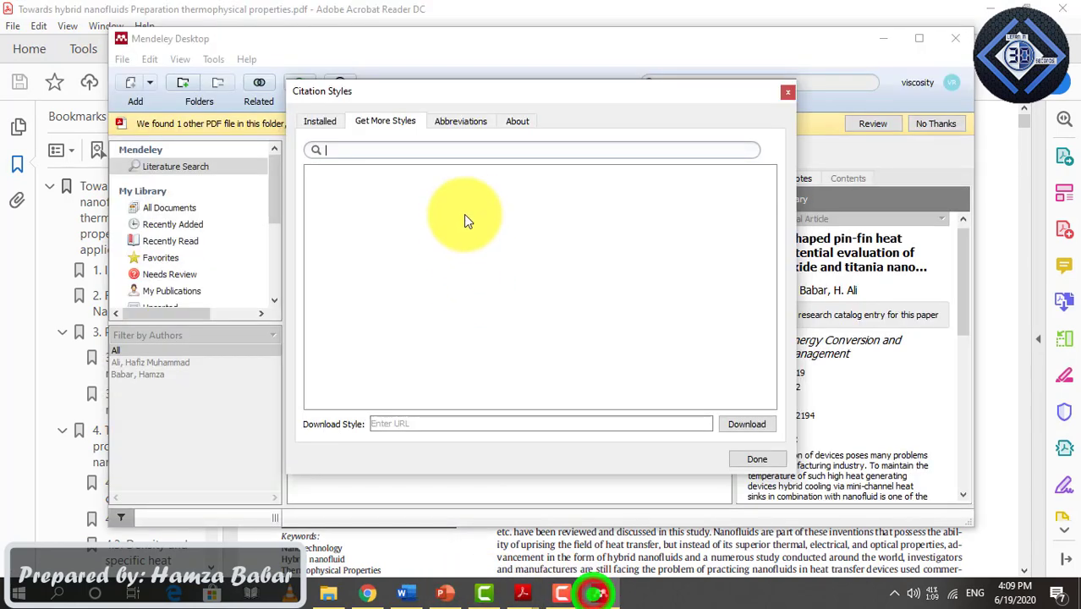
click(455, 150)
key(ctrl+v)
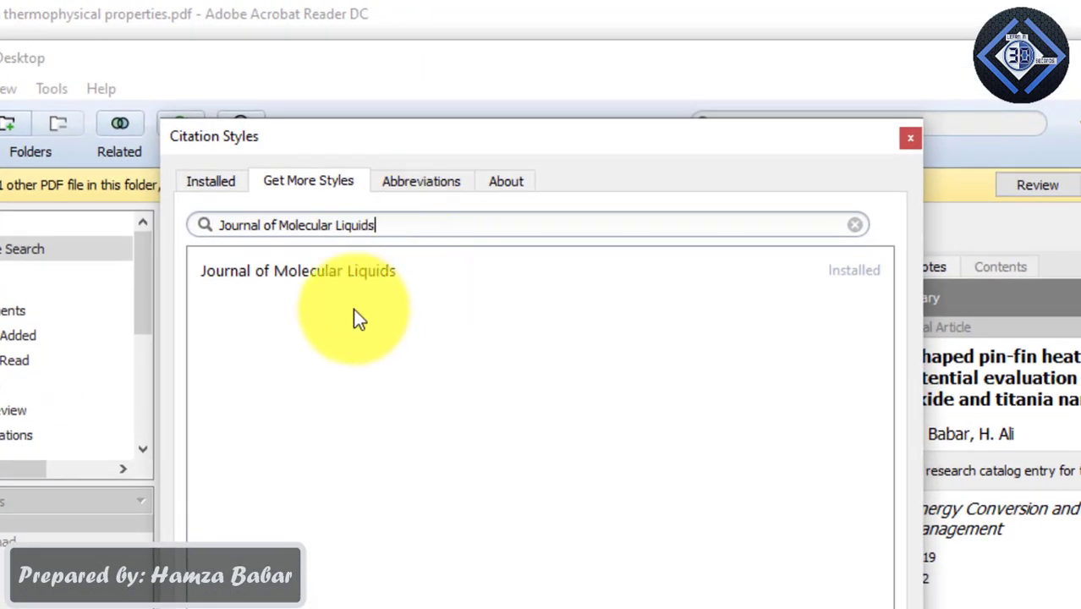
click(407, 185)
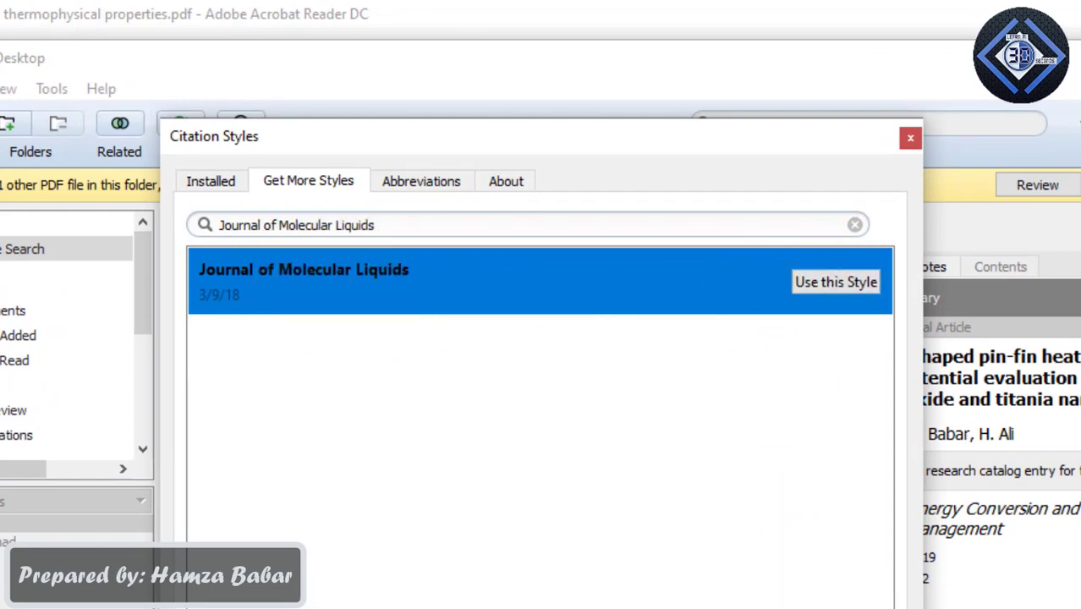
click(909, 137)
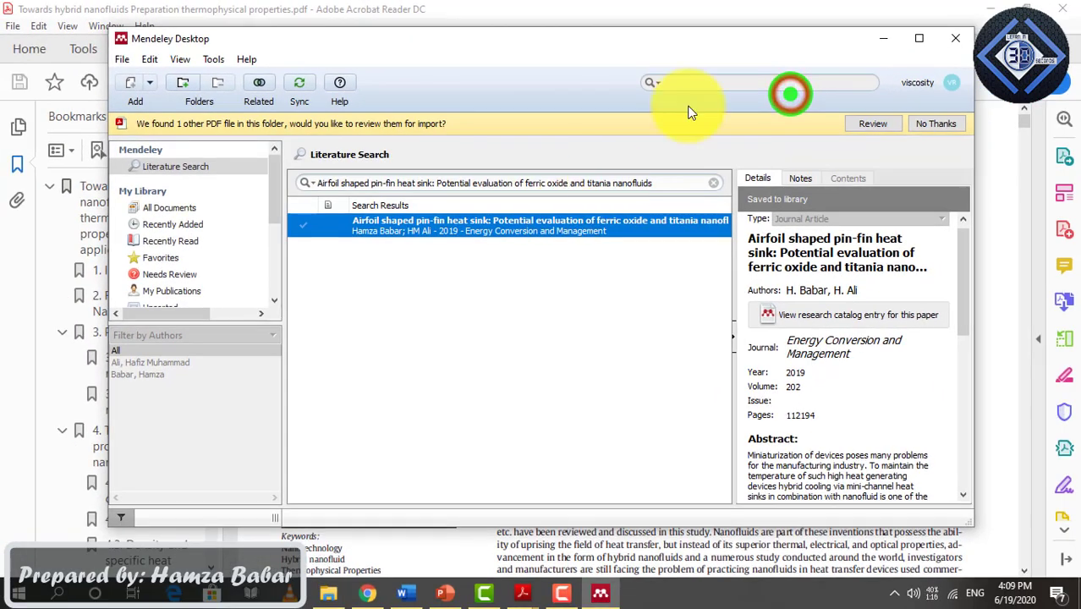
click(883, 39)
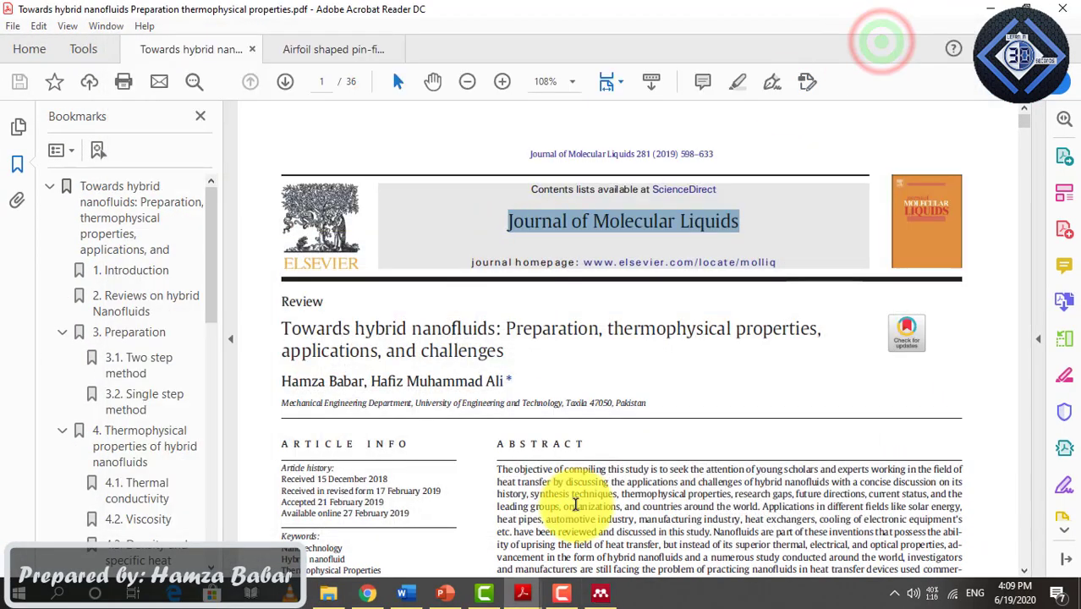
- Set Word's Mendeley style to Journal of Molecular Liquids, refresh, and check references [1]–[3]
click(407, 592)
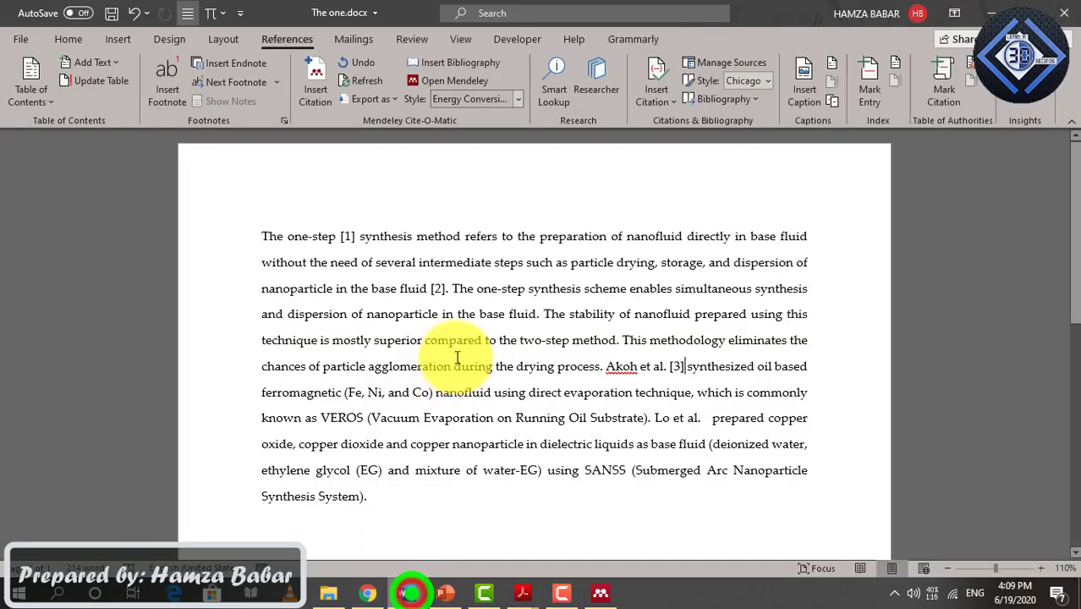
click(481, 99)
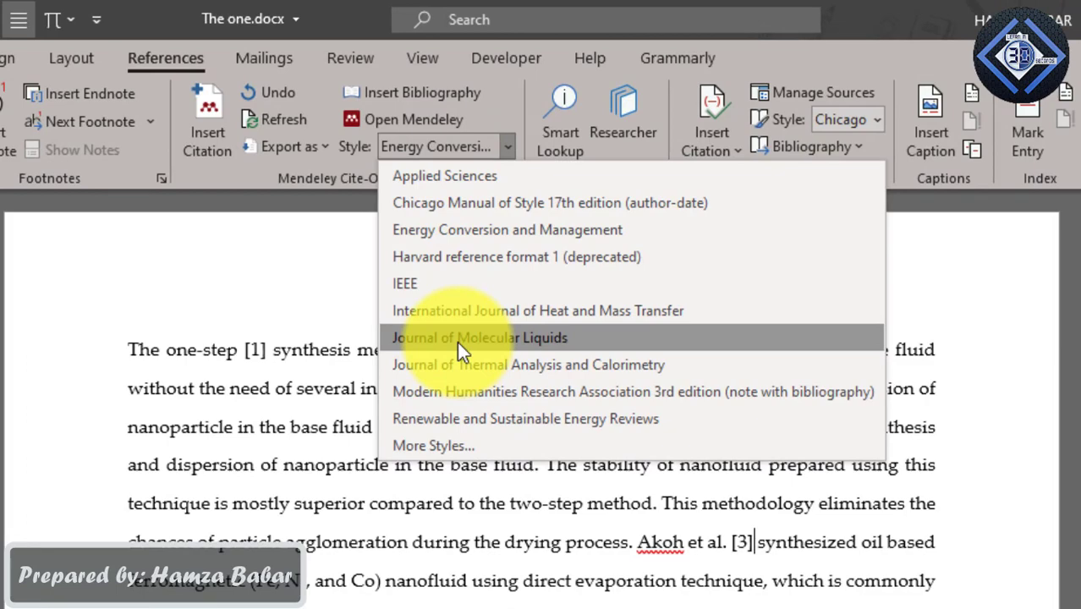
click(457, 340)
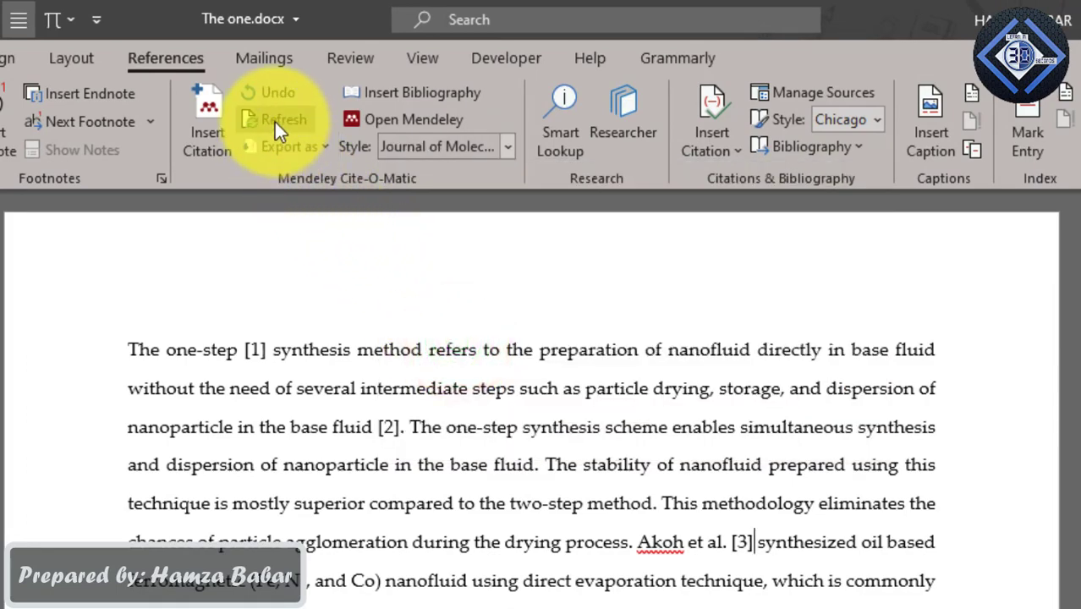
click(275, 125)
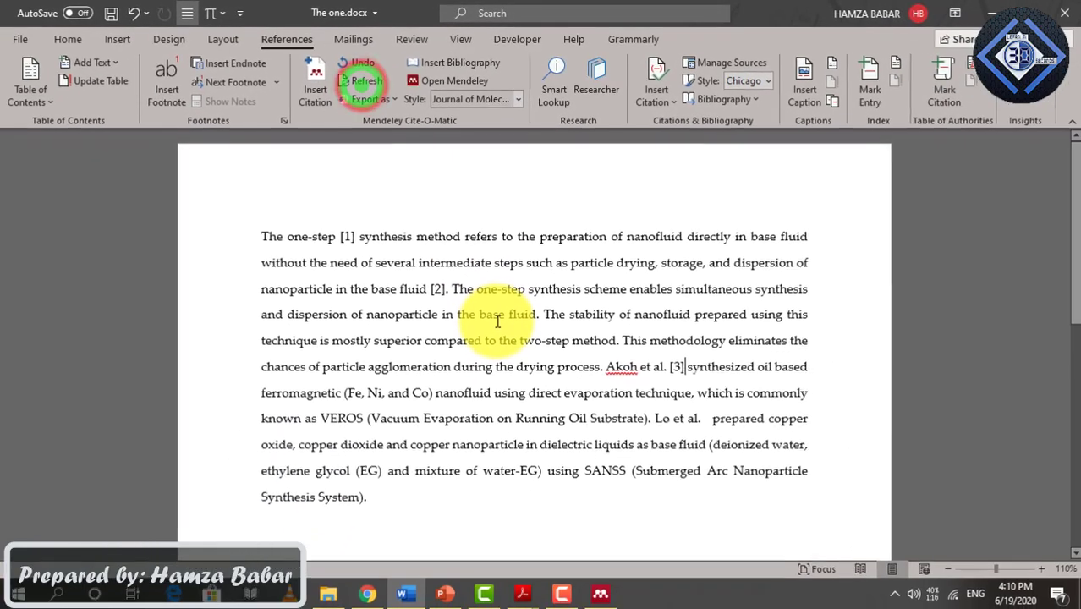
scroll(519, 339, down, 5)
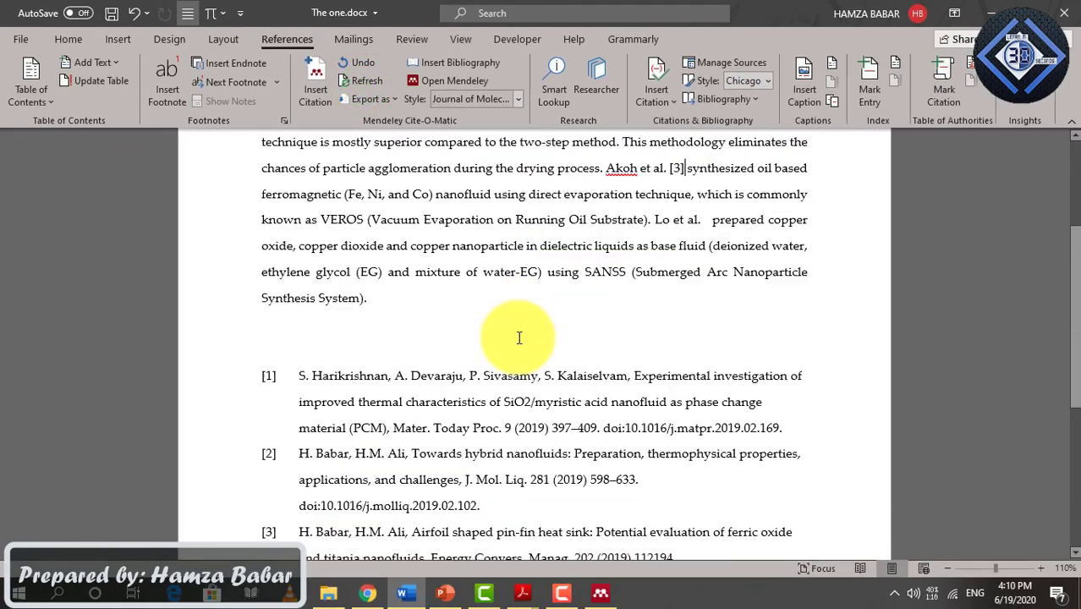
scroll(471, 246, up, 3)
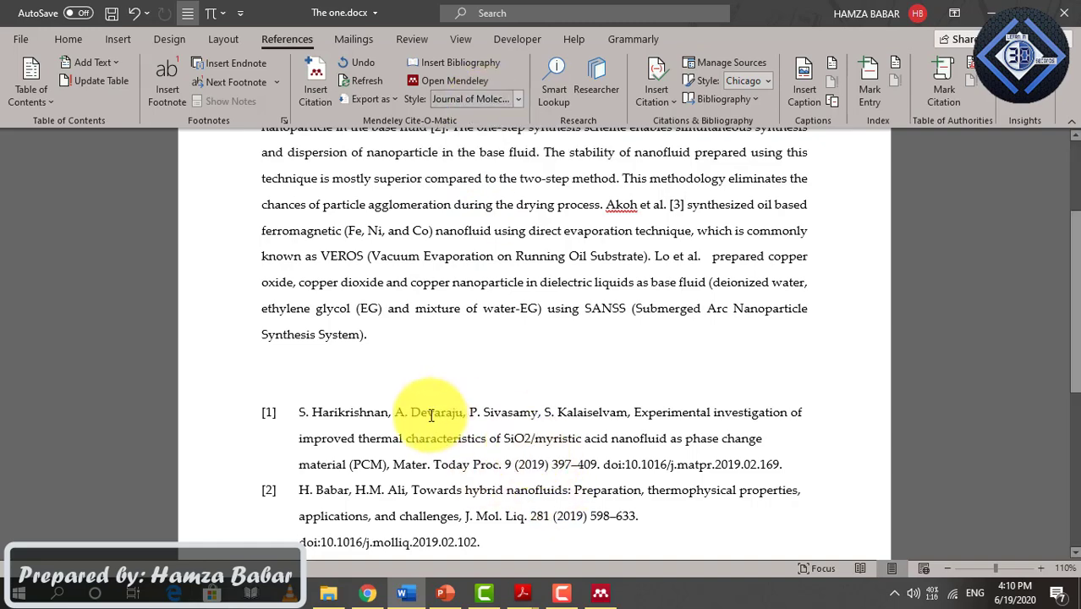
scroll(506, 419, up, 4)
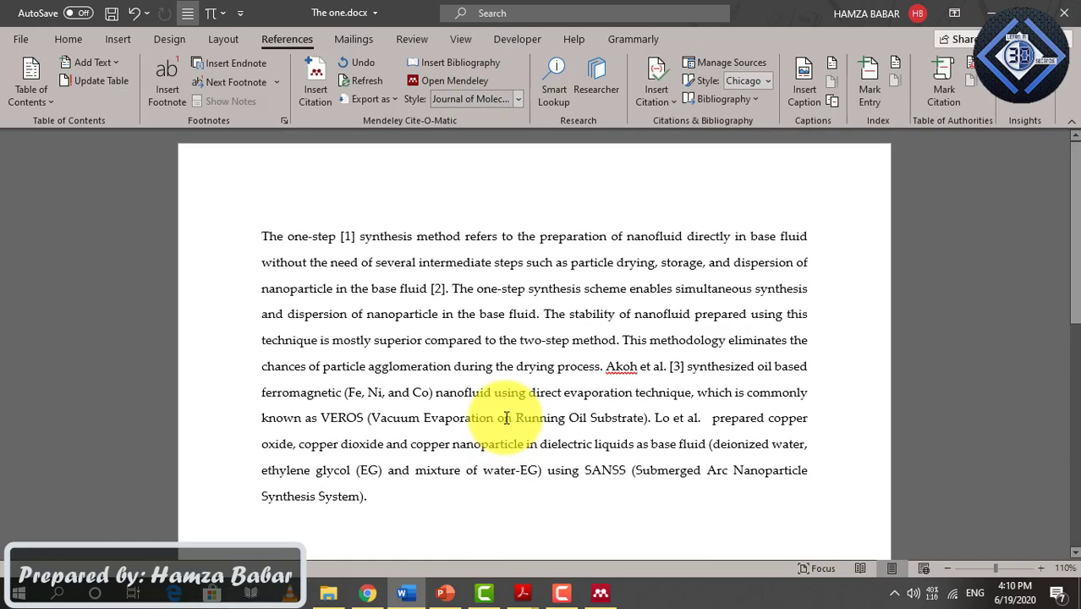
- View the Temp folder's two nanofluid papers in Mendeley, then return to the Word text
click(600, 592)
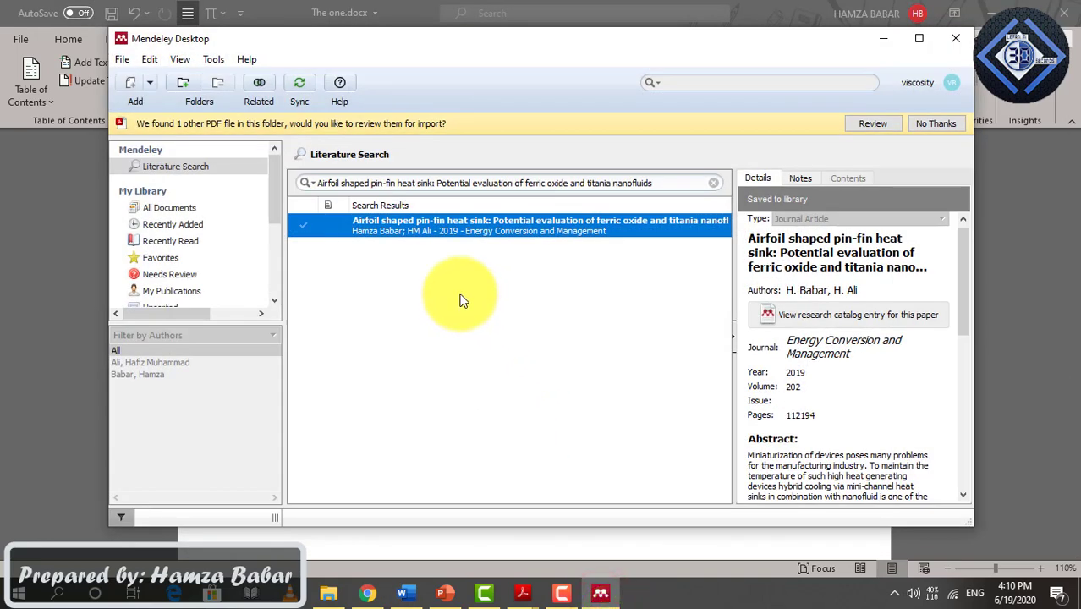
click(276, 205)
click(164, 230)
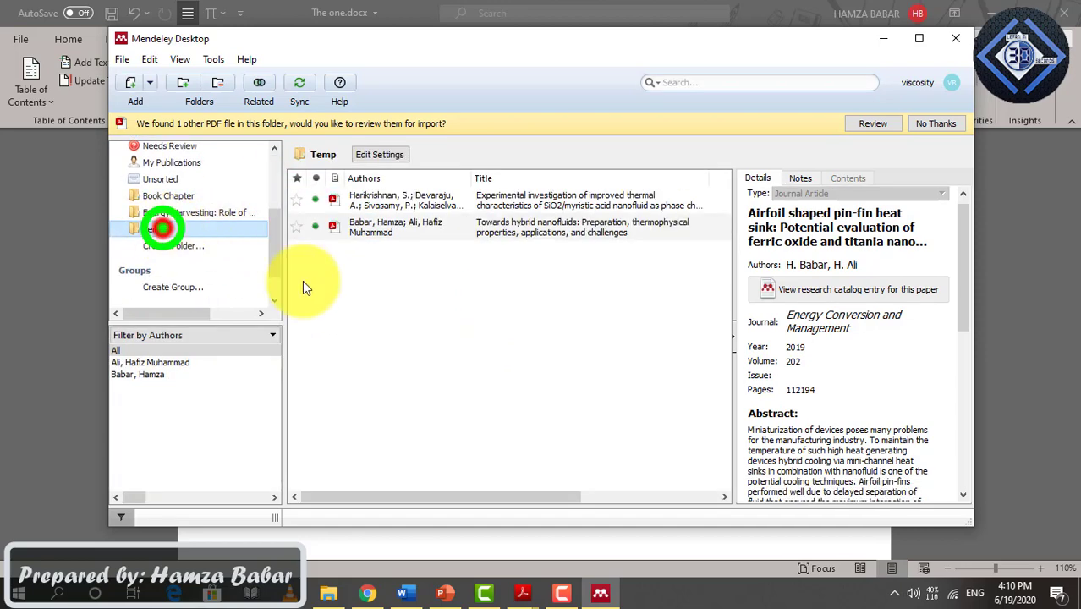
click(410, 593)
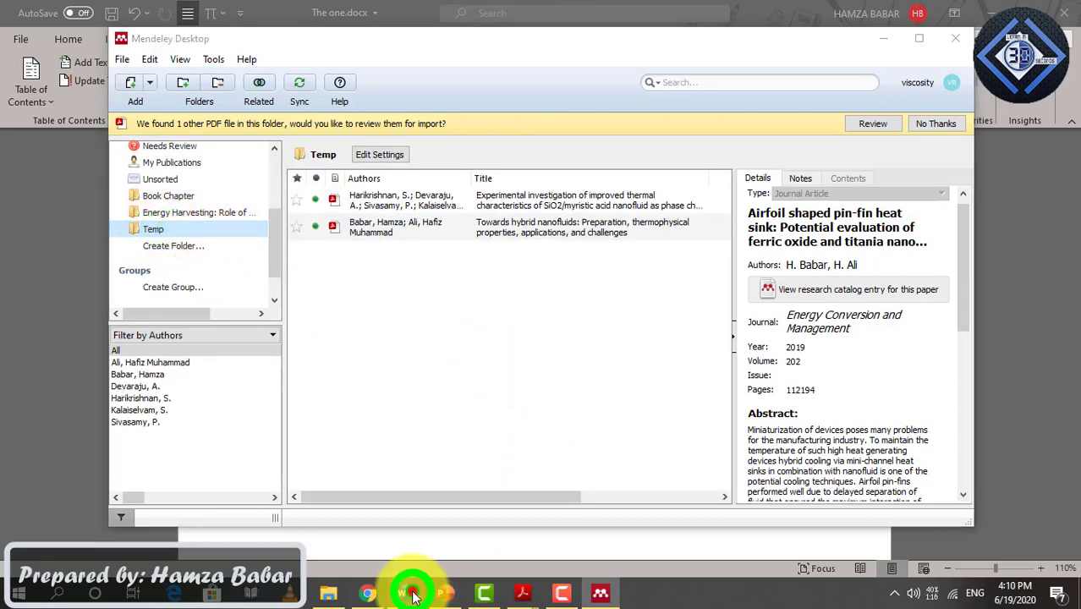
click(533, 471)
- Review the reference list and add a hyphen so the paragraph reads 'water-EG'
scroll(653, 482, down, 2)
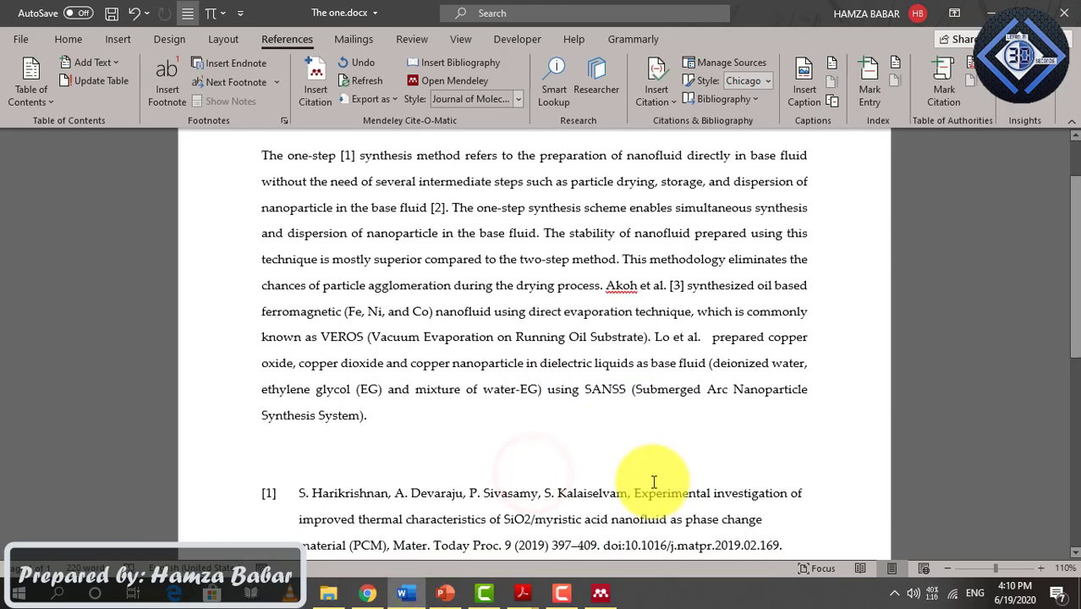
scroll(654, 482, down, 3)
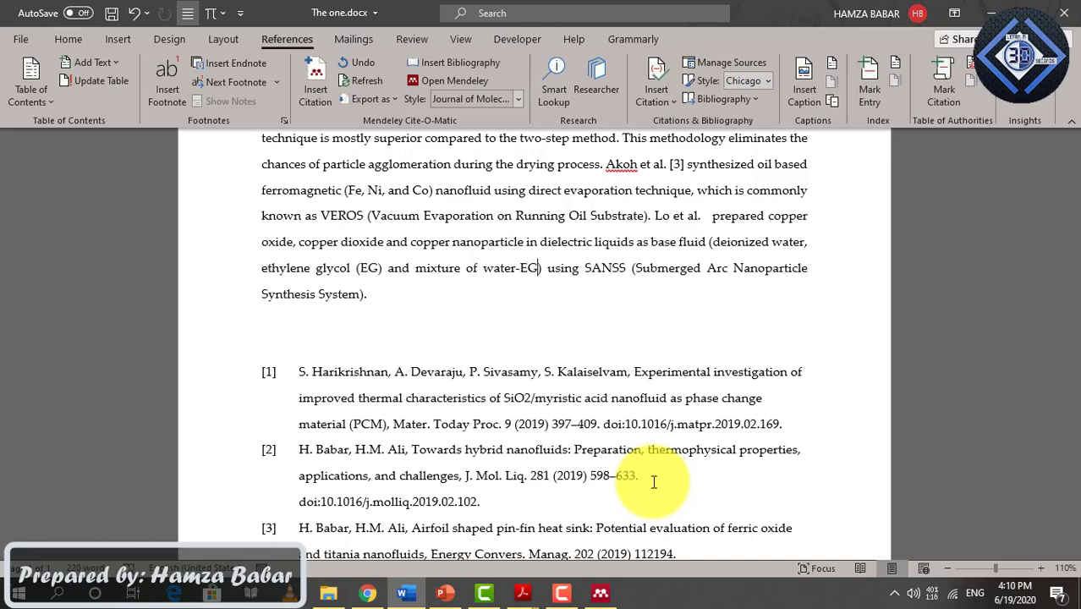
click(654, 482)
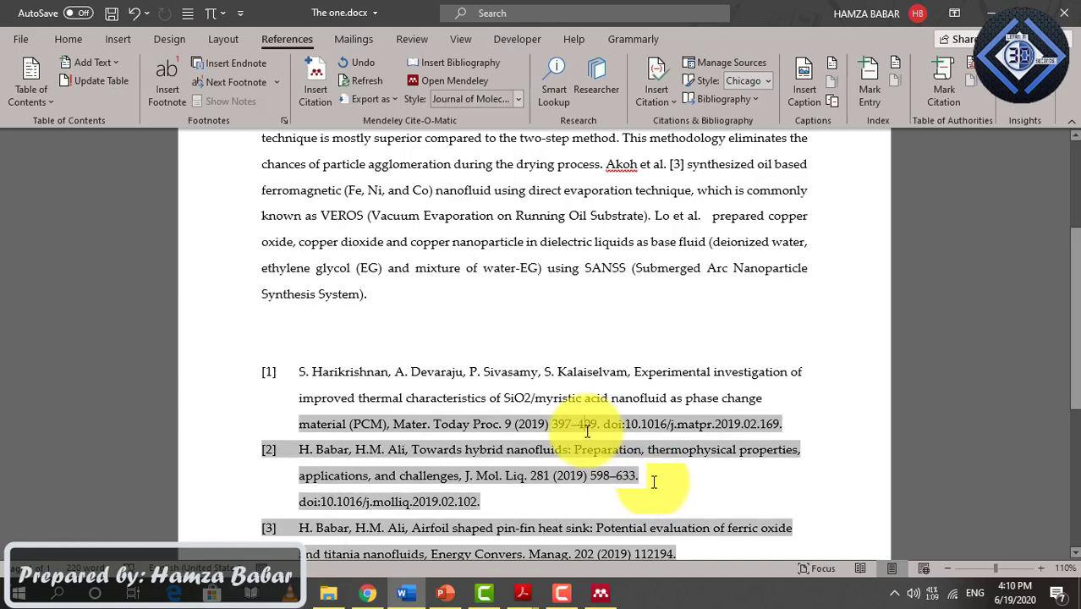
scroll(643, 457, up, 4)
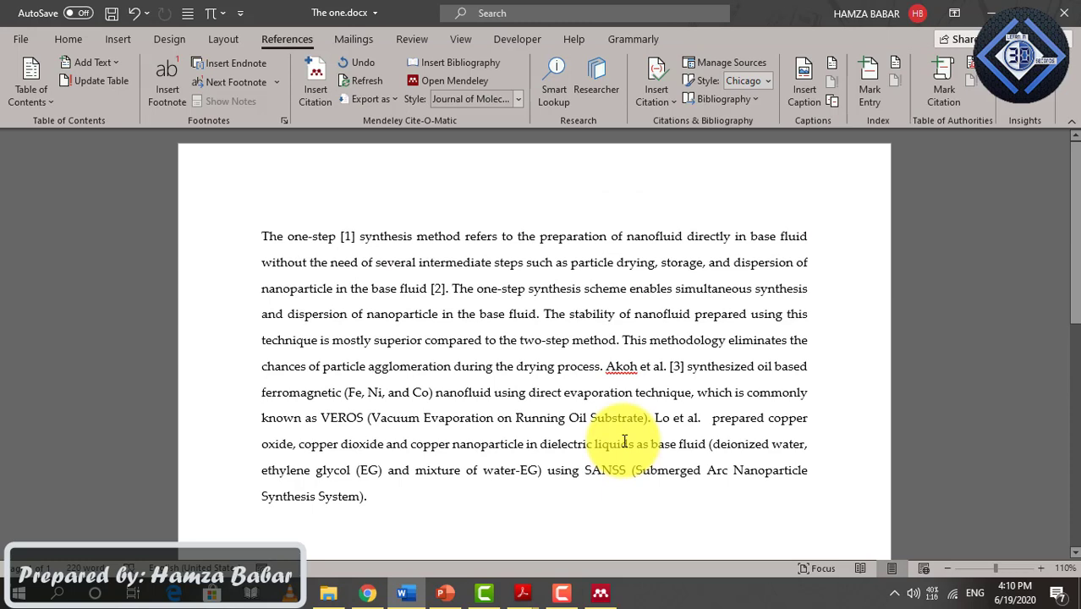
click(514, 471)
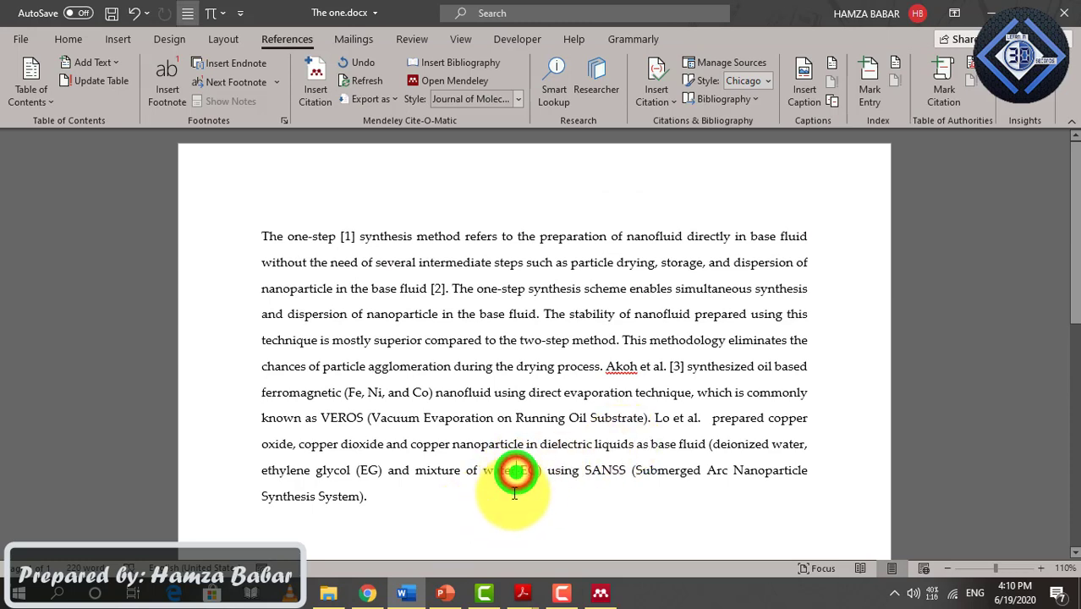
text(-)
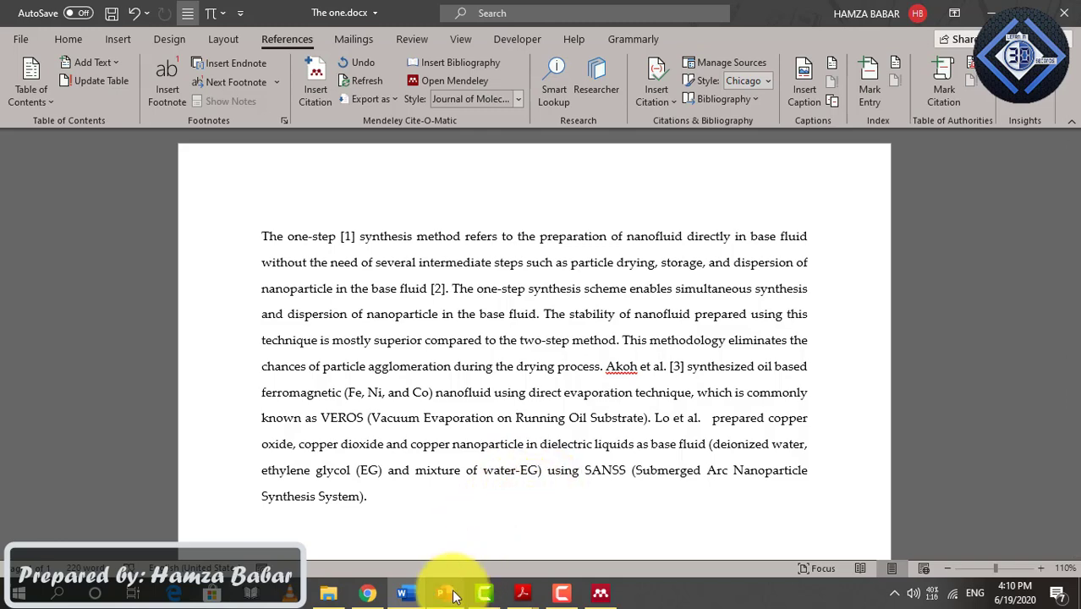
mouse_move(445, 591)
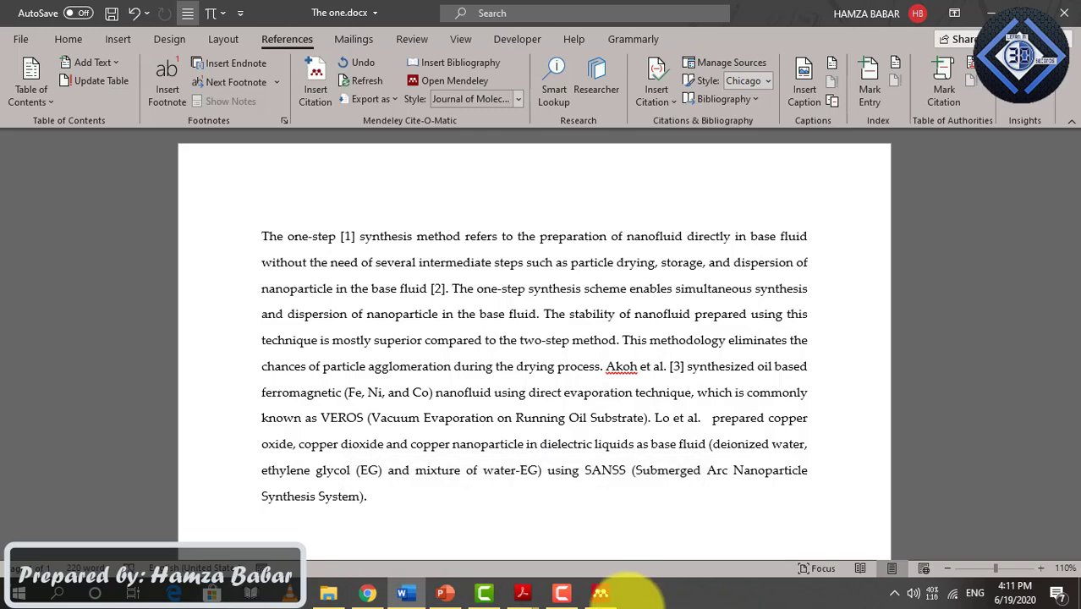
- Bring Mendeley Desktop in front of Word, showing the Temp folder with its two papers
click(600, 592)
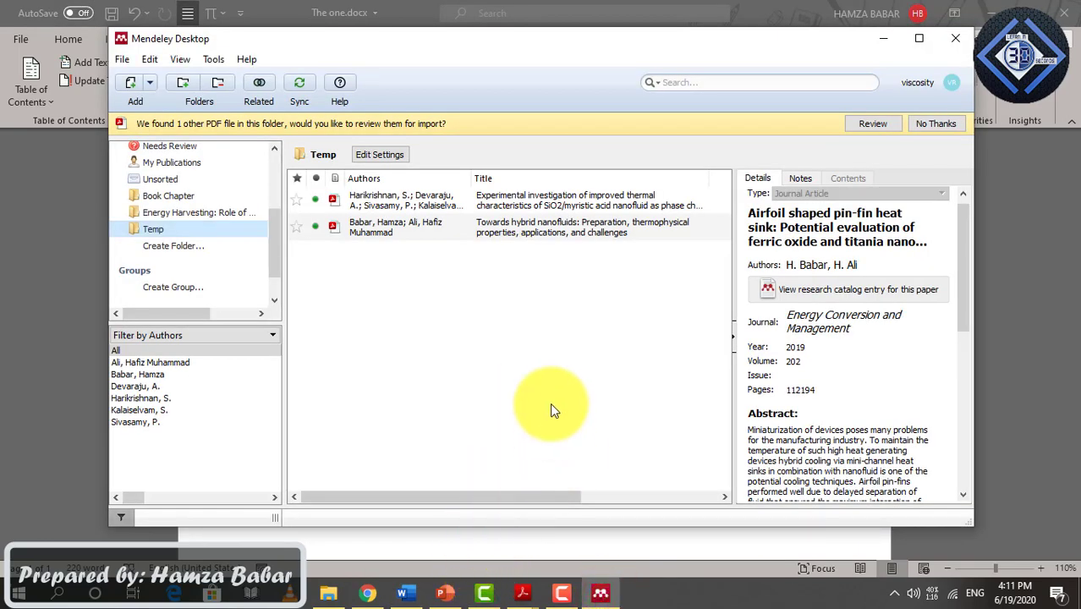